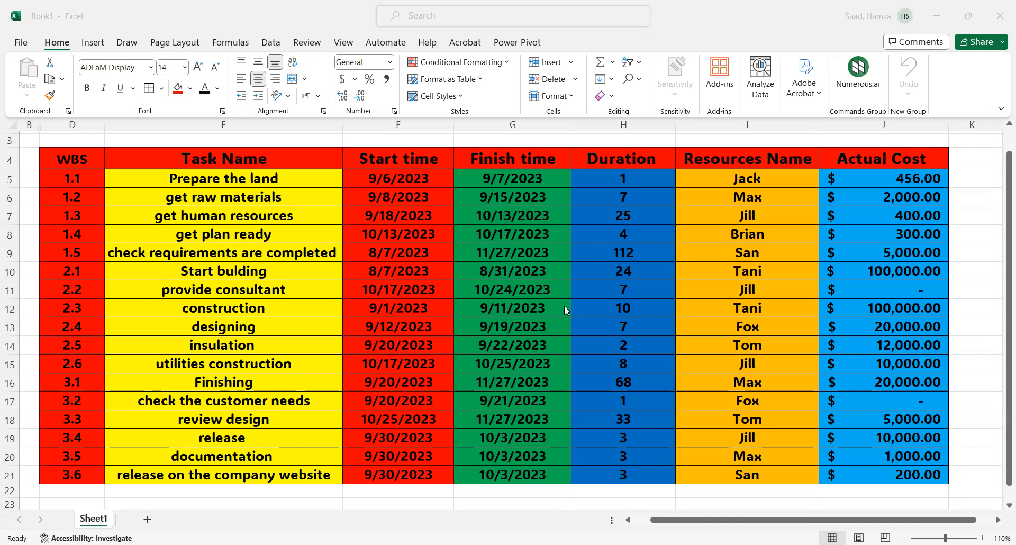
Create a PivotTable on a new worksheet from the project table in Sheet1, range D4:J21.
click(95, 44)
click(93, 43)
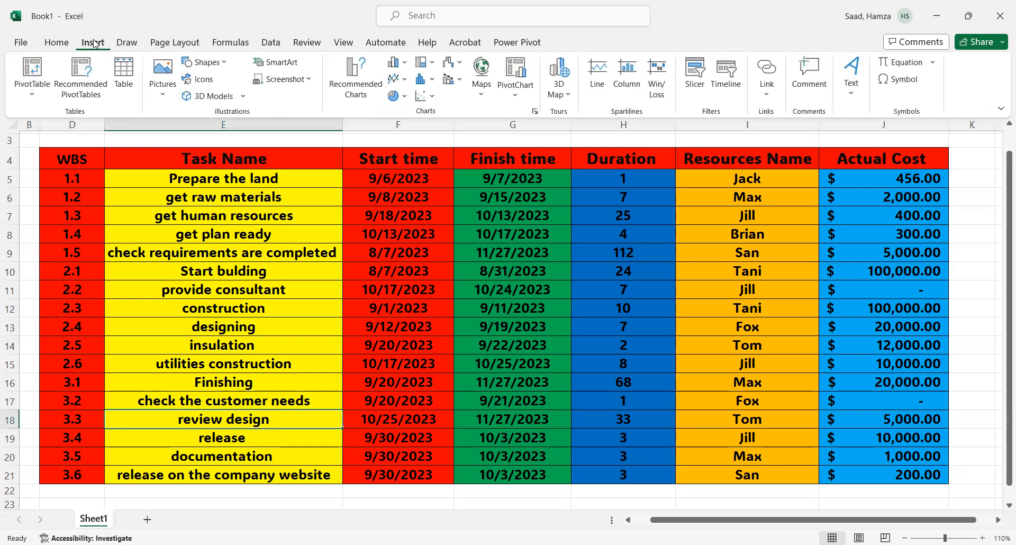
click(30, 73)
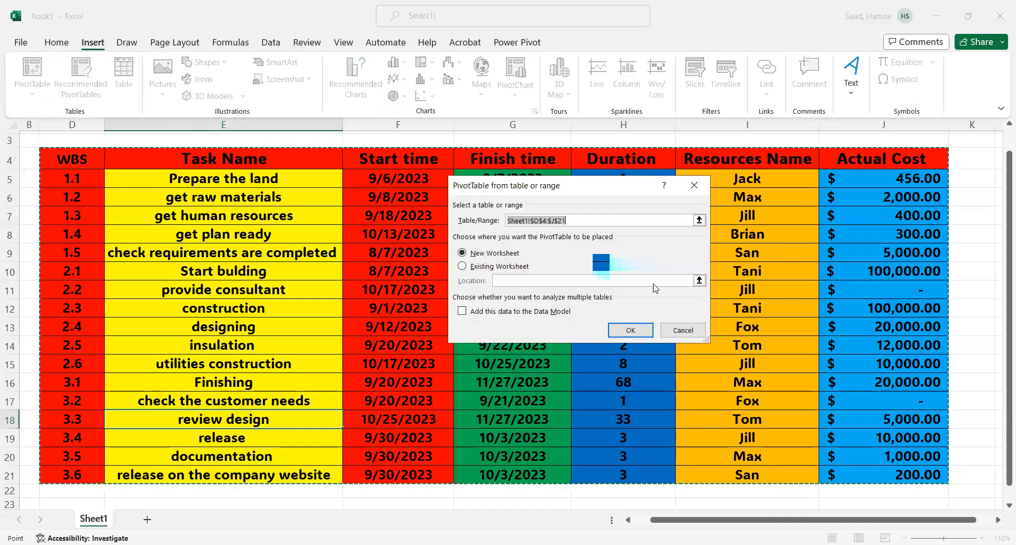
click(625, 330)
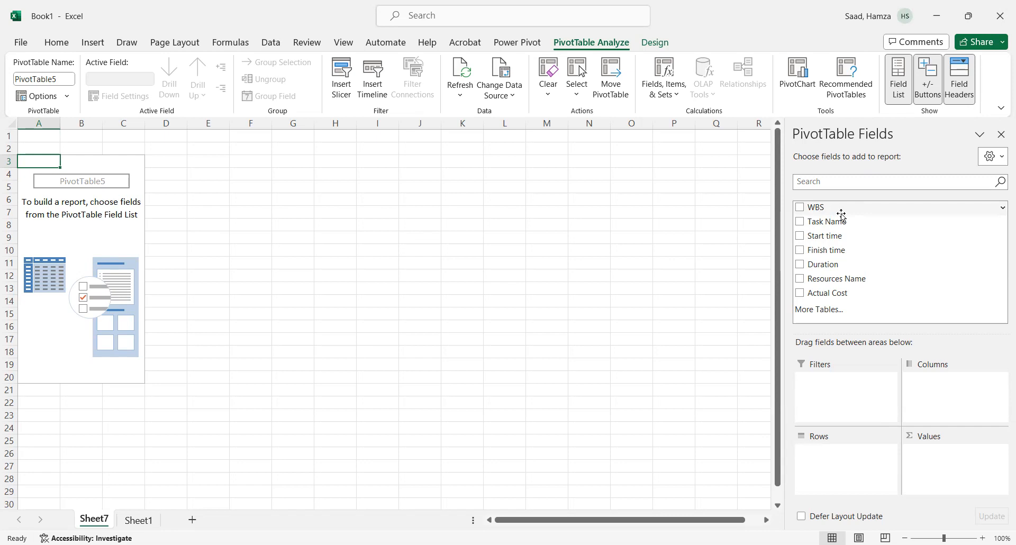
Add WBS as the PivotTable's value field and Resources Name as its row field.
click(801, 209)
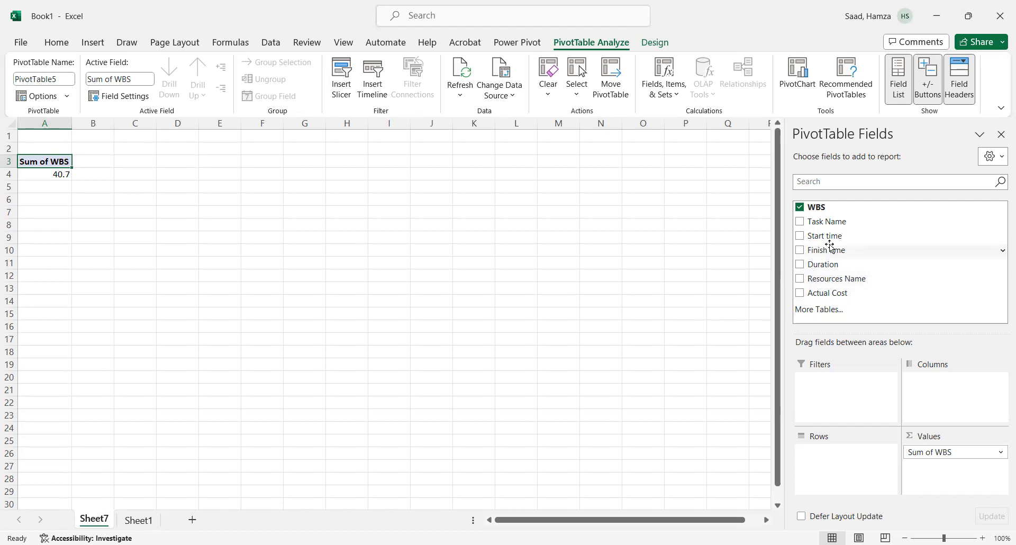
click(801, 281)
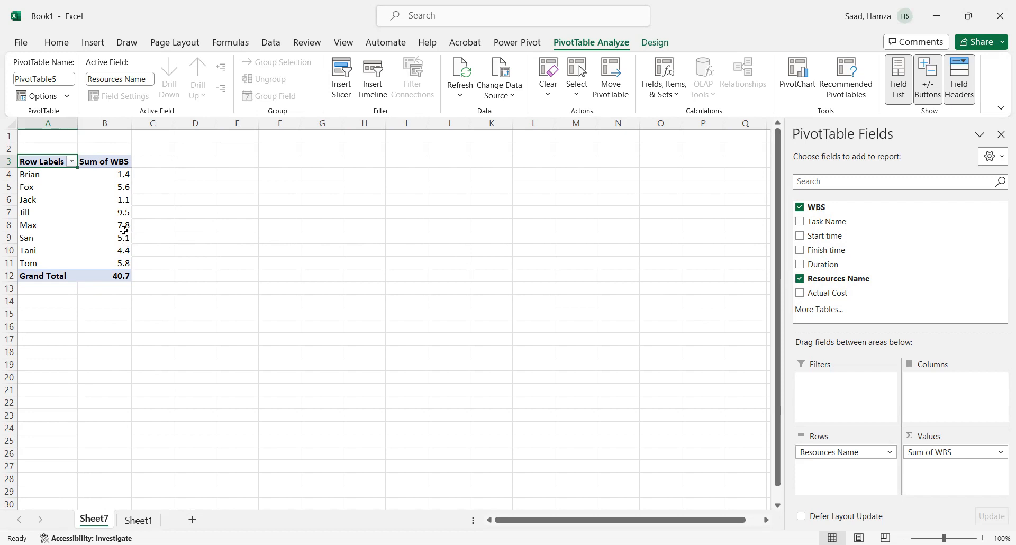
mouse_move(124, 203)
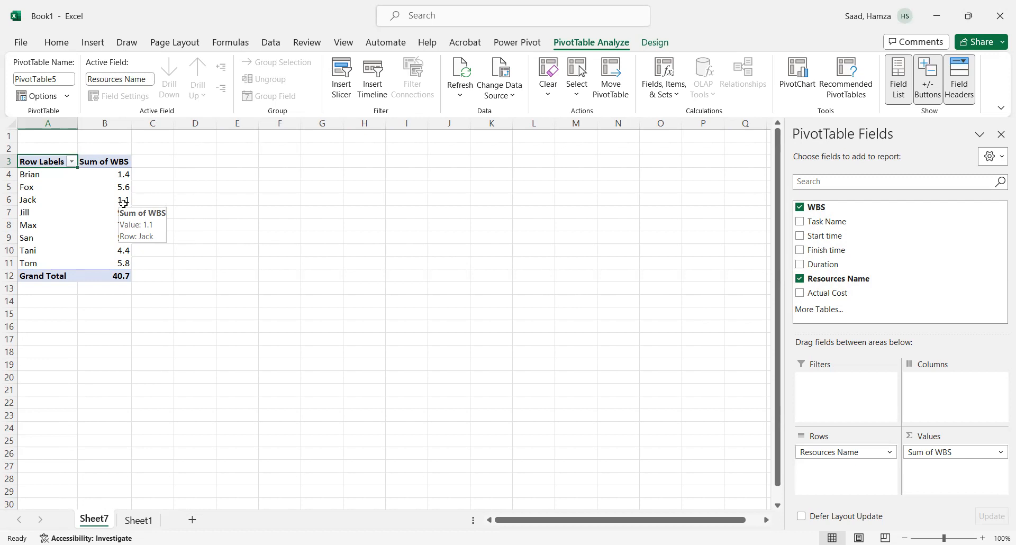
Summarize the WBS values by Count and compare the result with the source table on Sheet1.
click(104, 164)
double_click(104, 164)
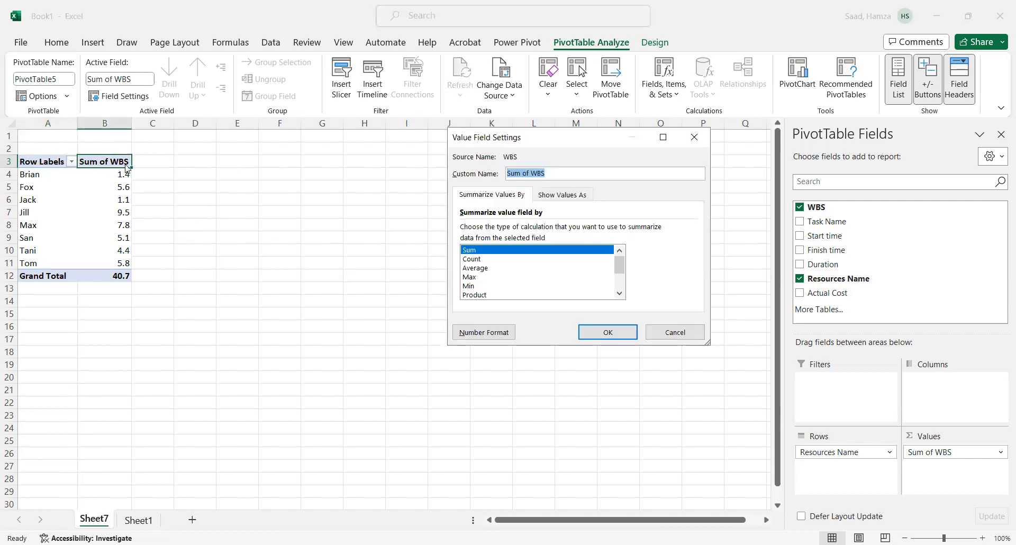
click(476, 259)
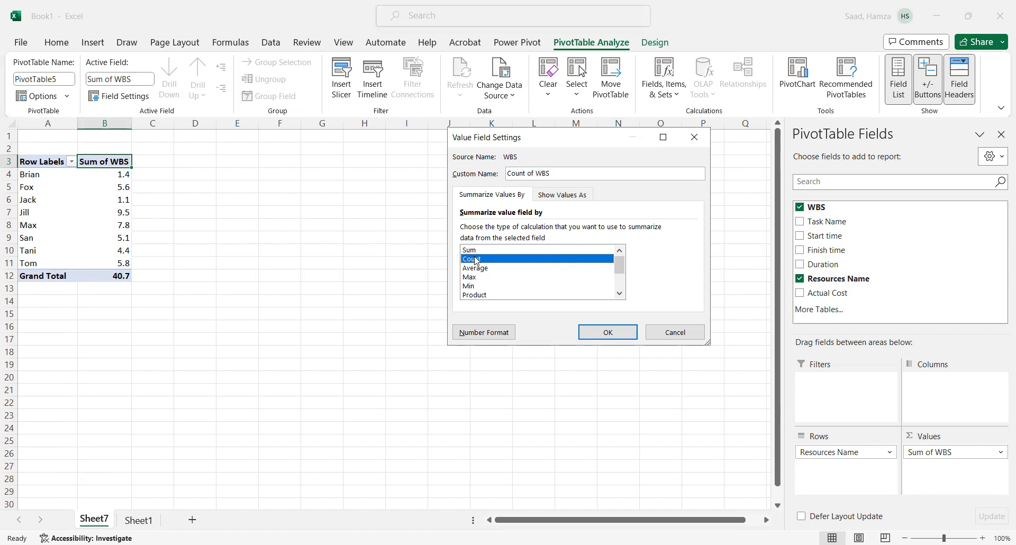
click(609, 335)
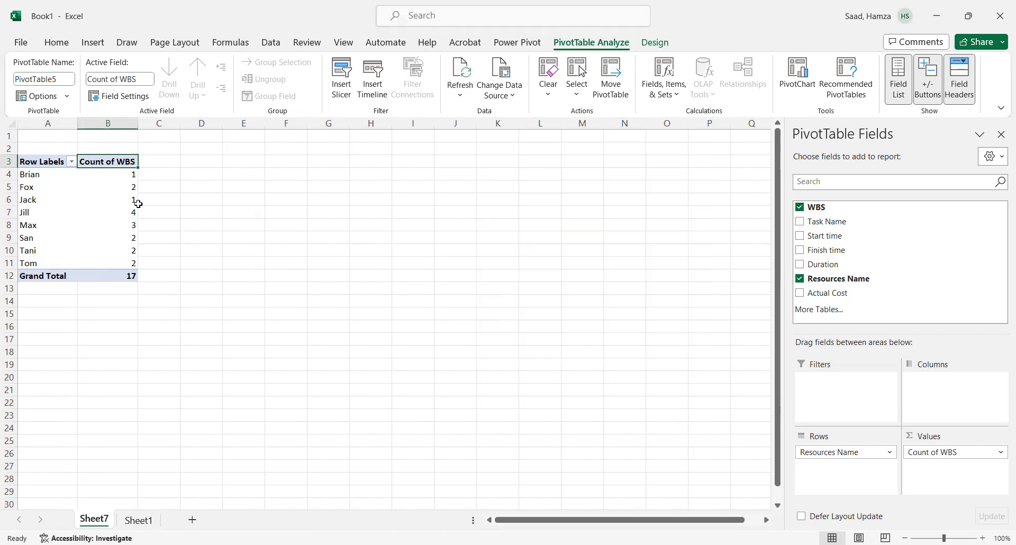
mouse_move(131, 177)
click(142, 521)
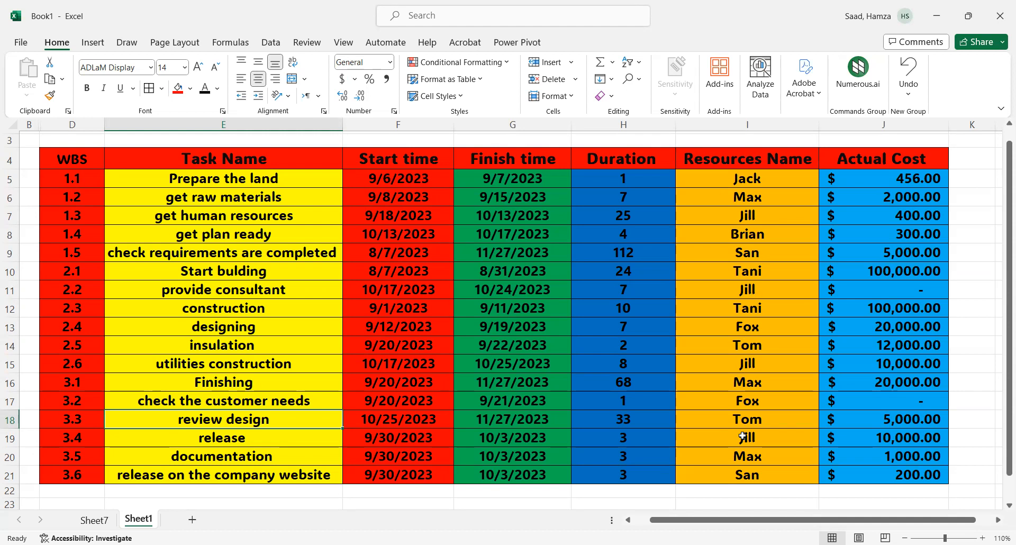
click(96, 519)
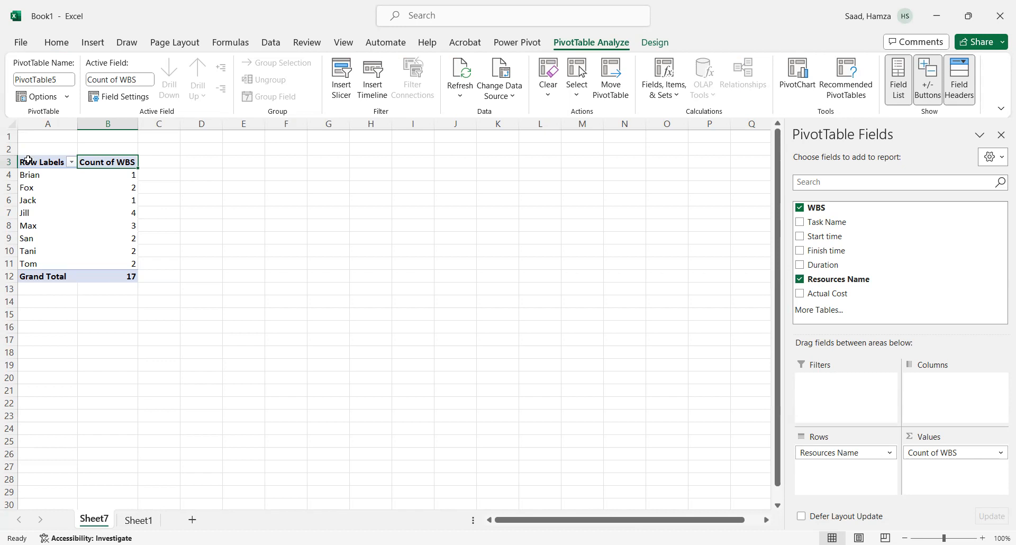
Insert a Clustered Column PivotChart from the PivotTable range A3:B11 and enlarge it slightly.
drag(28, 161, 130, 261)
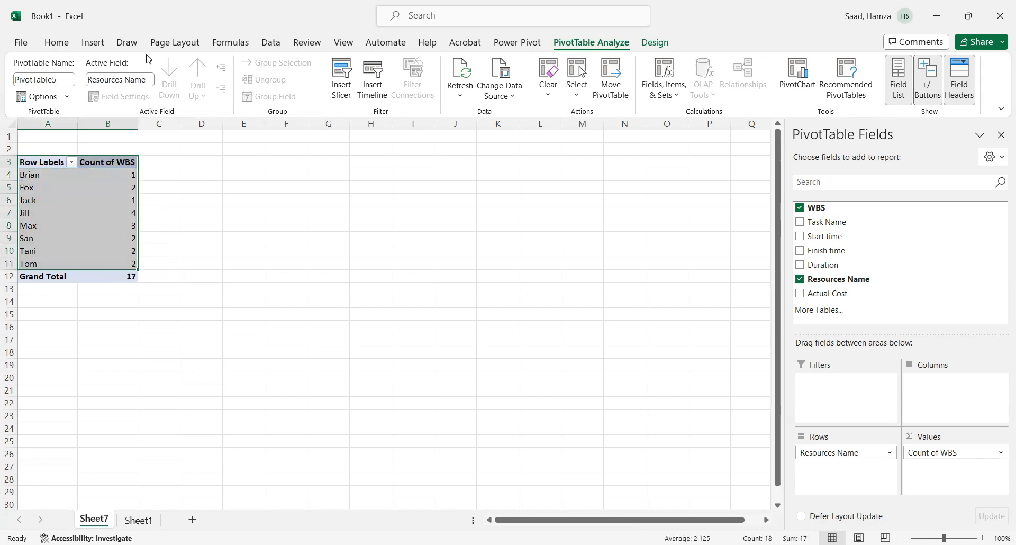
click(91, 46)
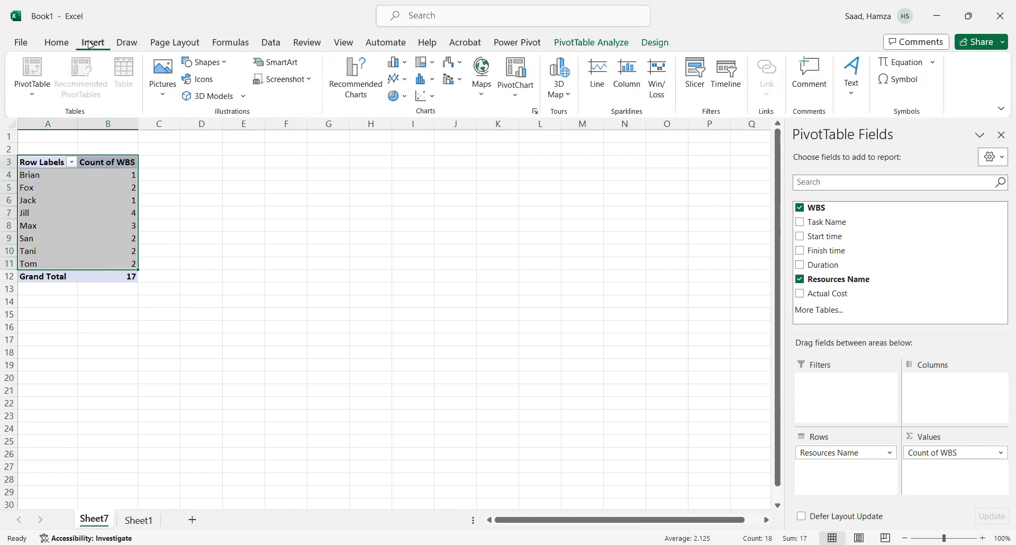
click(357, 88)
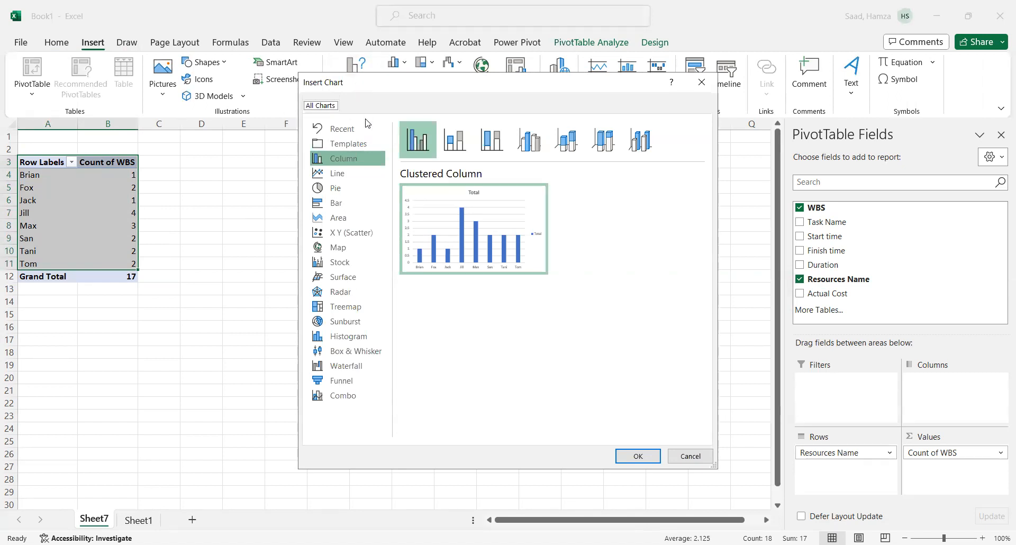
click(332, 173)
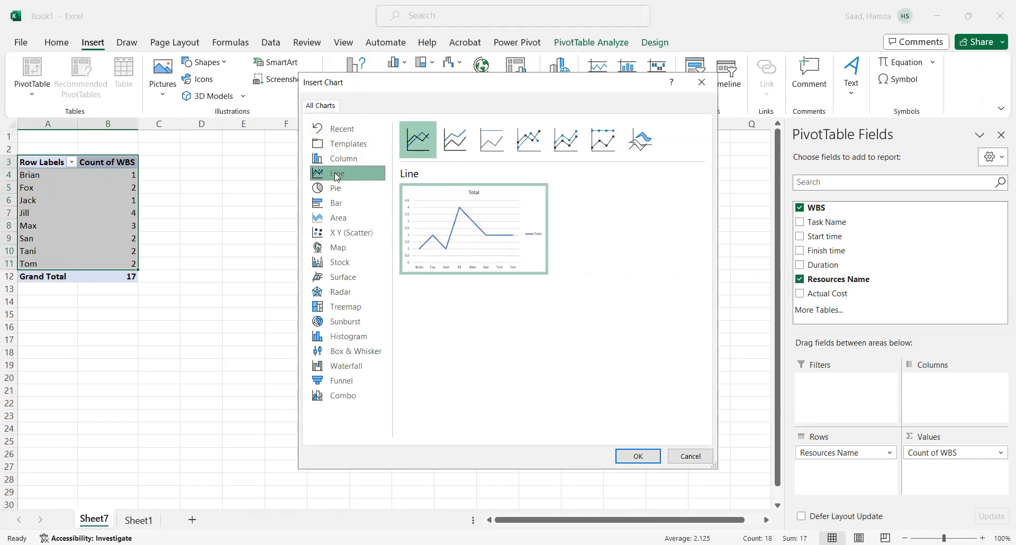
click(335, 194)
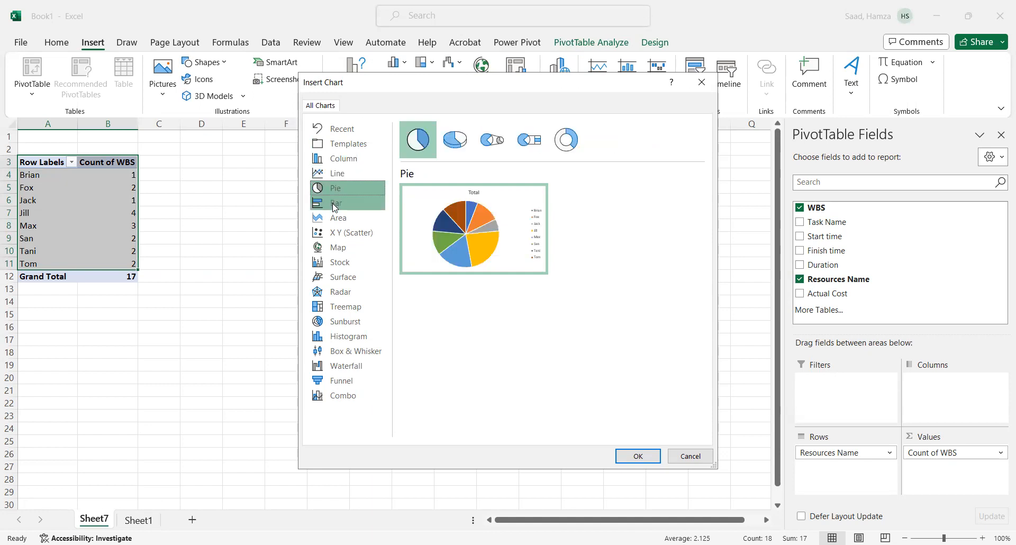
click(335, 205)
click(338, 161)
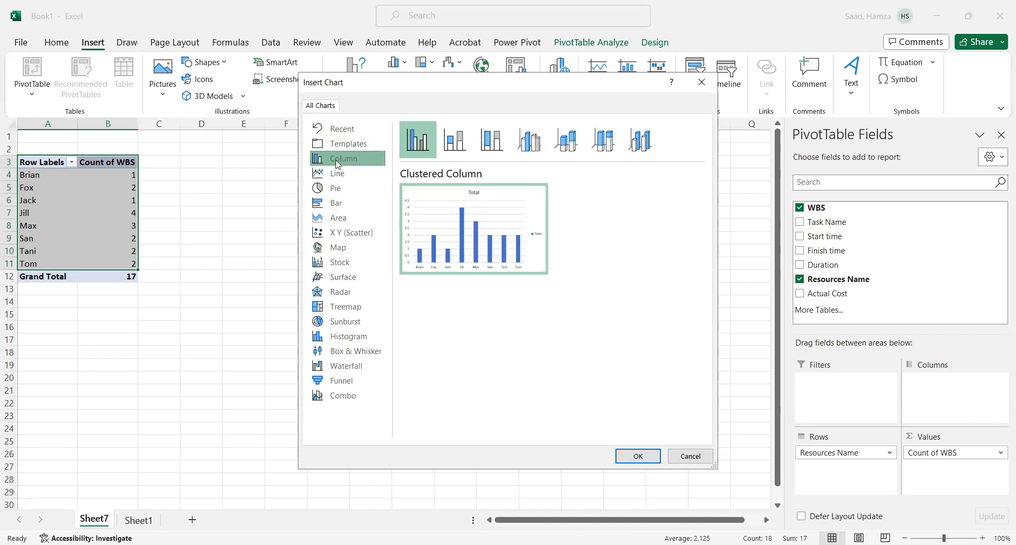
click(636, 457)
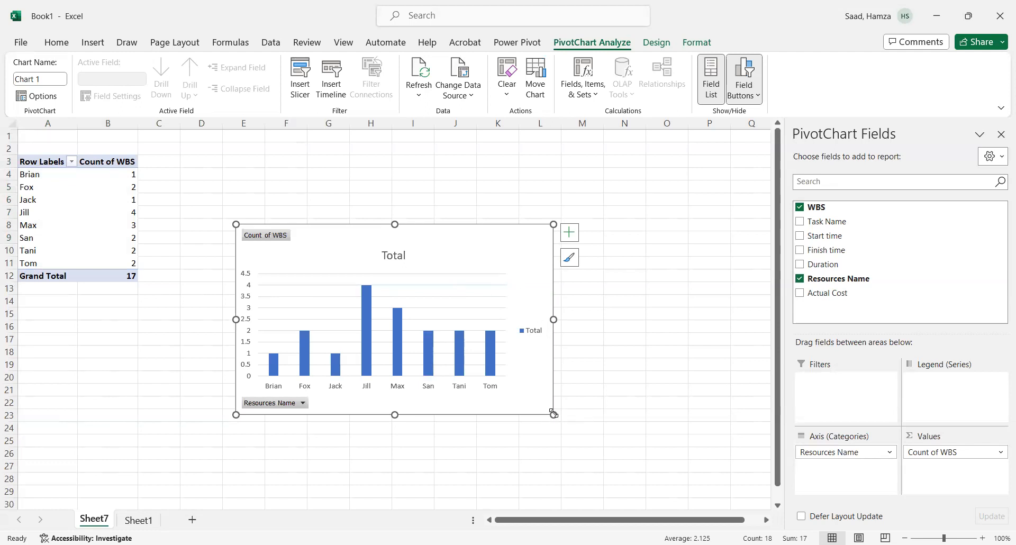
drag(553, 413, 560, 418)
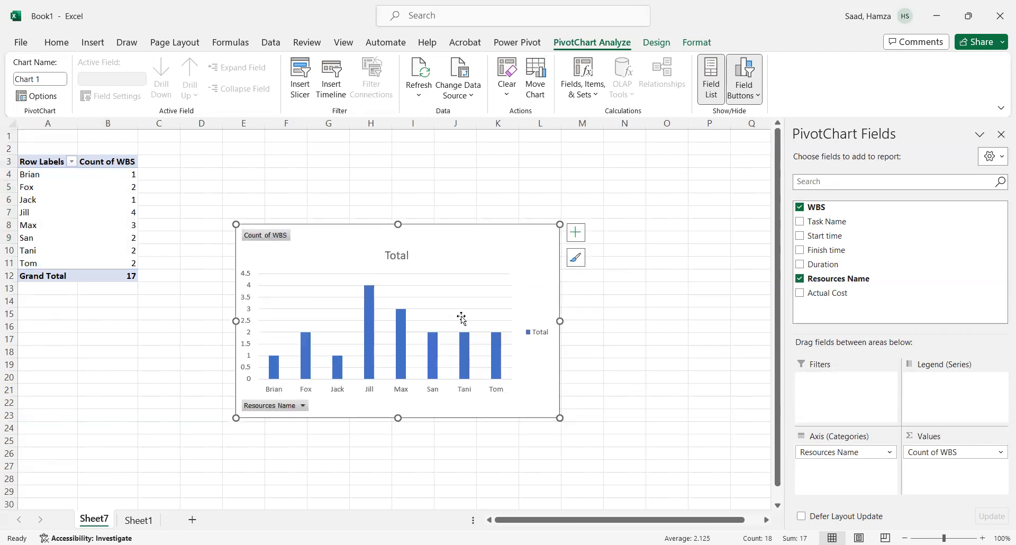
Delete the horizontal gridlines and the title from the PivotChart.
click(498, 280)
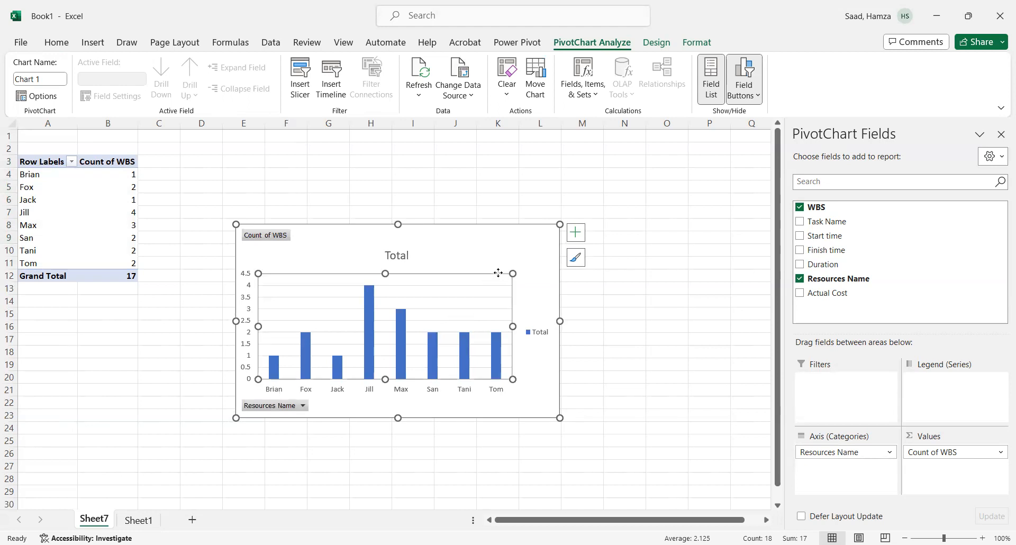
click(504, 299)
key(Delete)
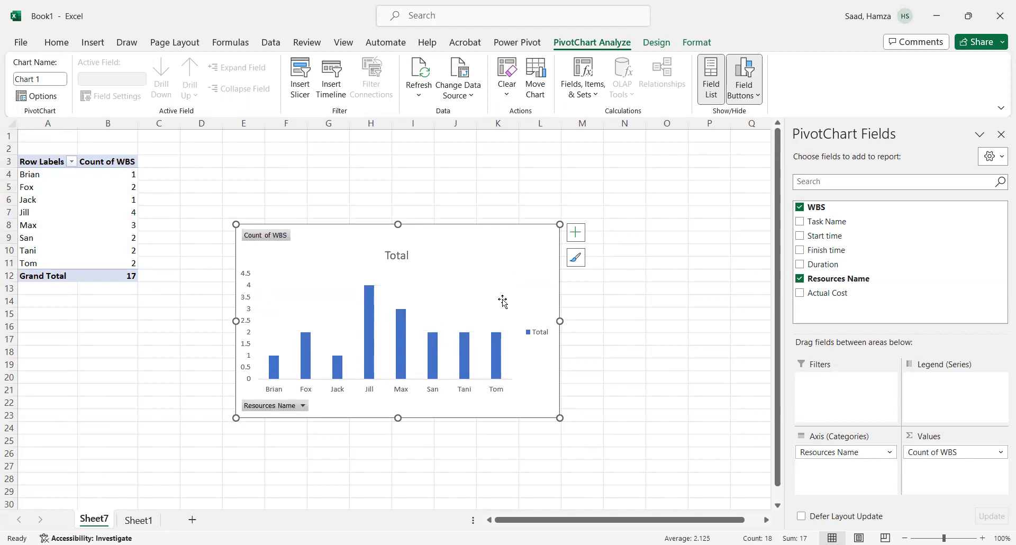
click(394, 256)
key(Delete)
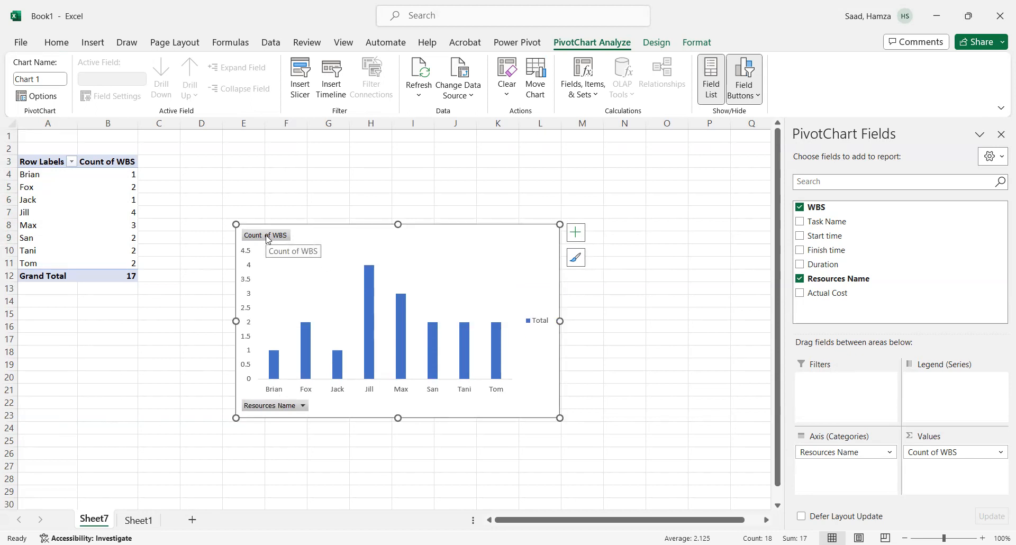
Hide the value and axis field buttons on the PivotChart and delete its legend.
right_click(268, 239)
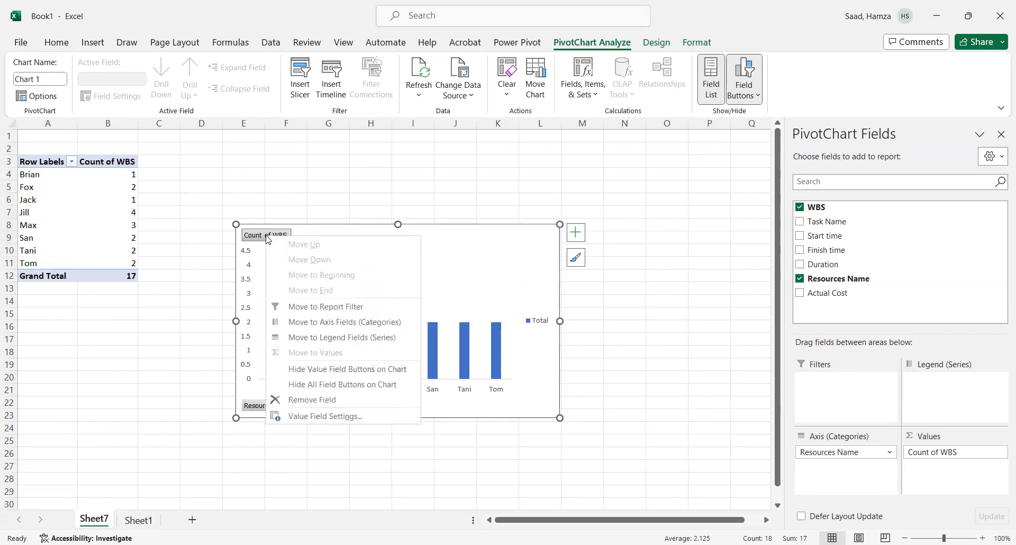
click(295, 369)
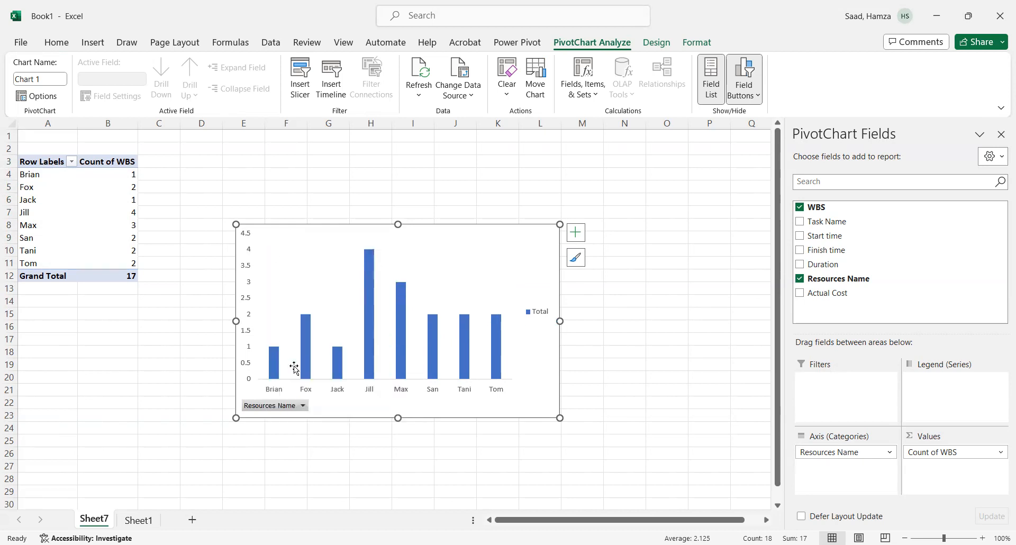
right_click(283, 409)
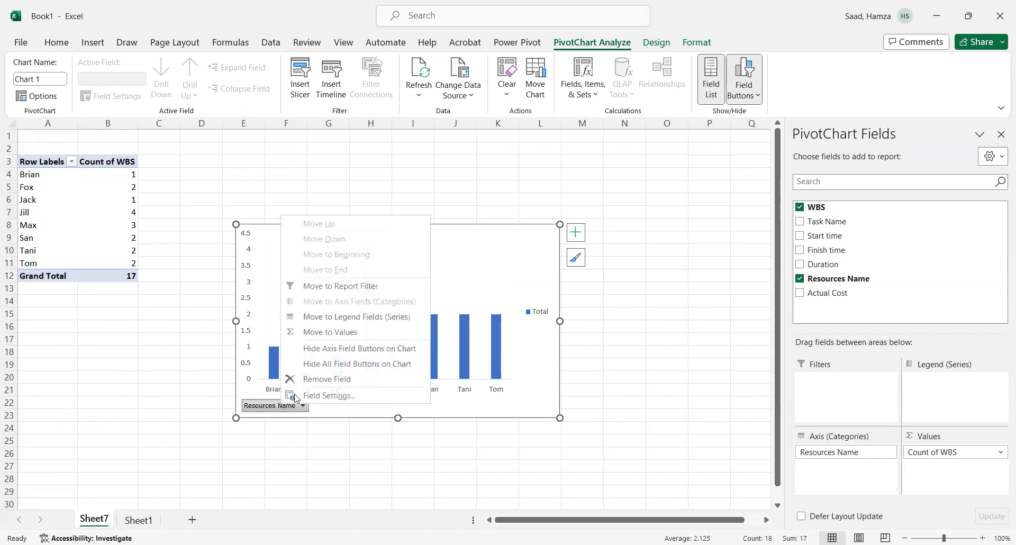
click(307, 348)
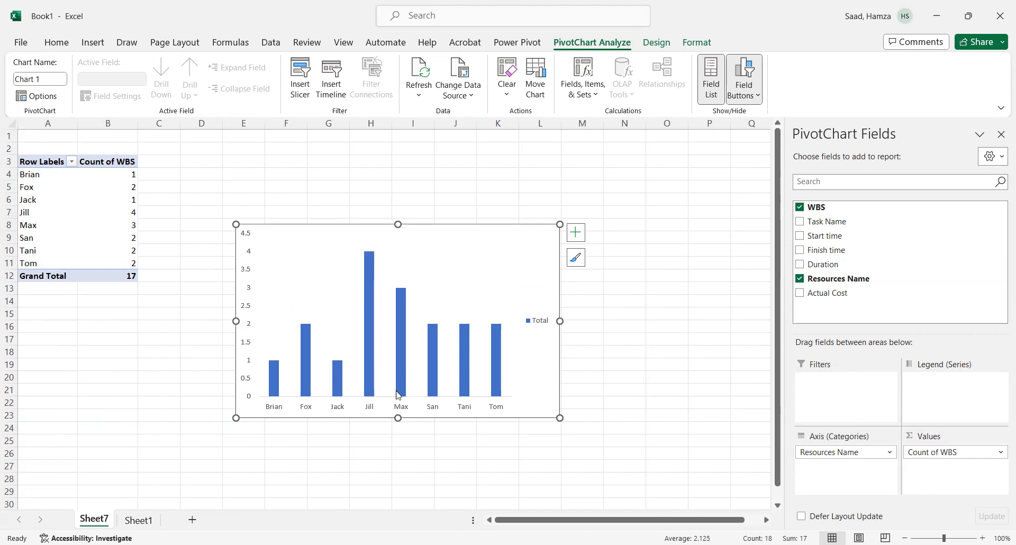
click(539, 322)
key(Delete)
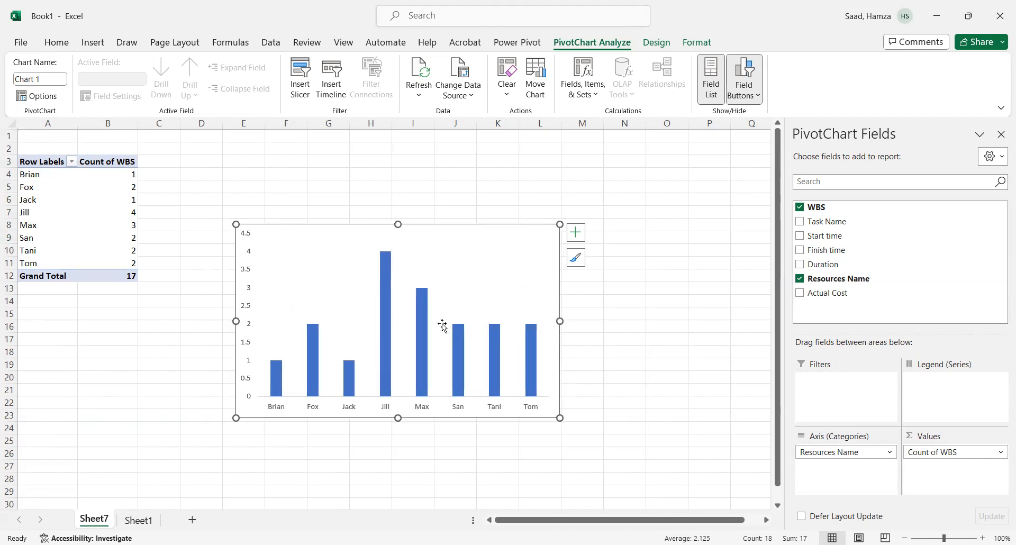
Add data labels to the columns of the PivotChart.
mouse_move(385, 312)
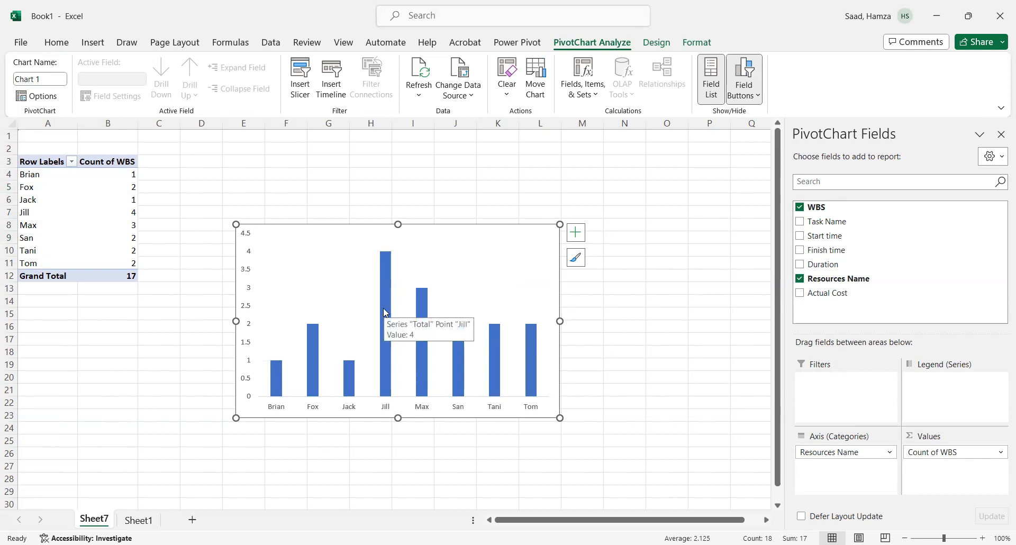
right_click(386, 313)
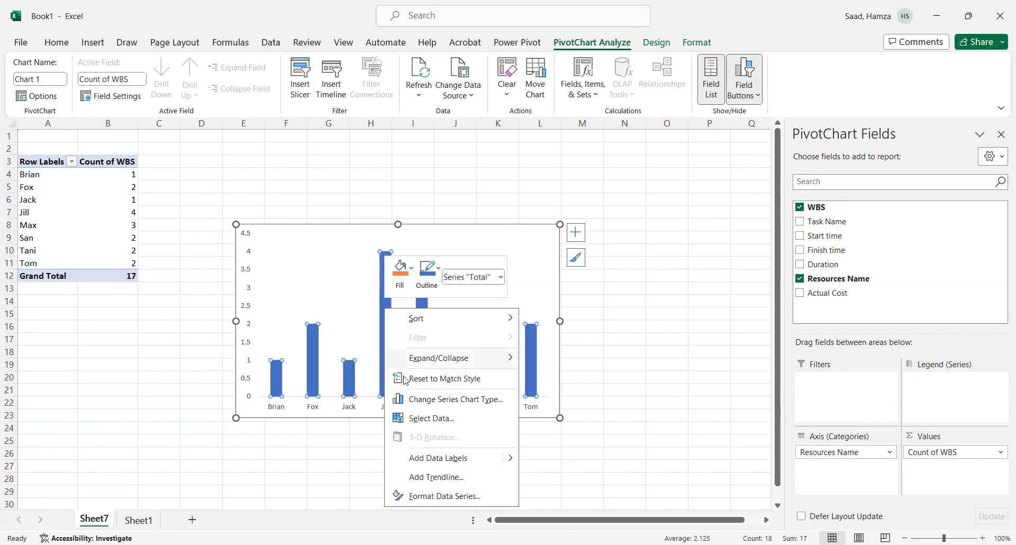
click(429, 460)
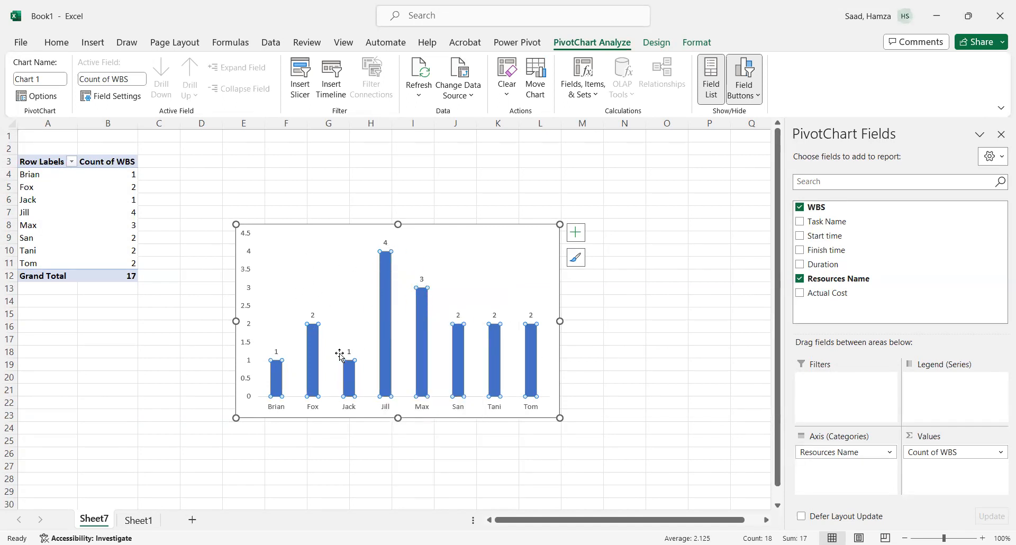
Make the resource names on the chart's horizontal axis bold at font size 10 and widen the chart slightly.
click(391, 411)
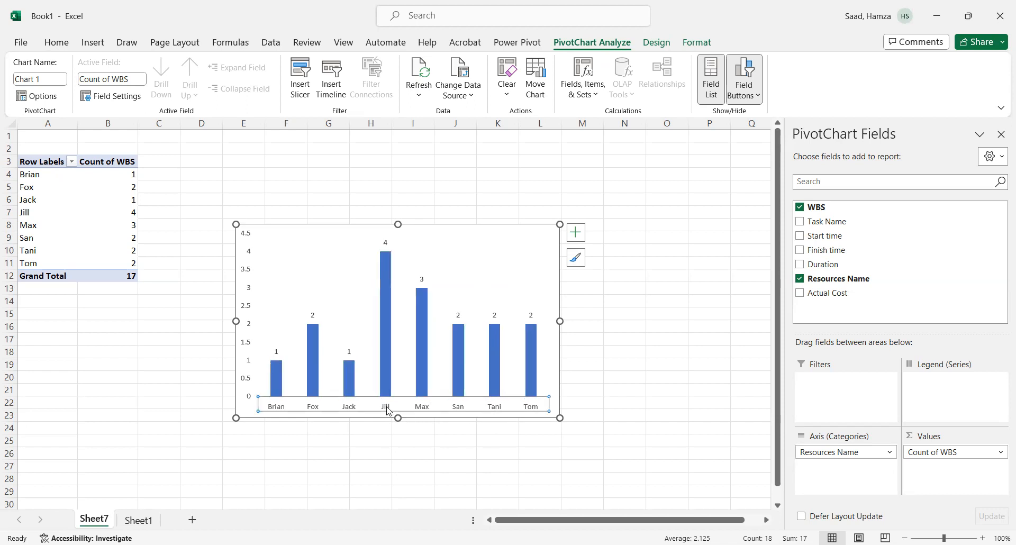
click(56, 42)
click(87, 88)
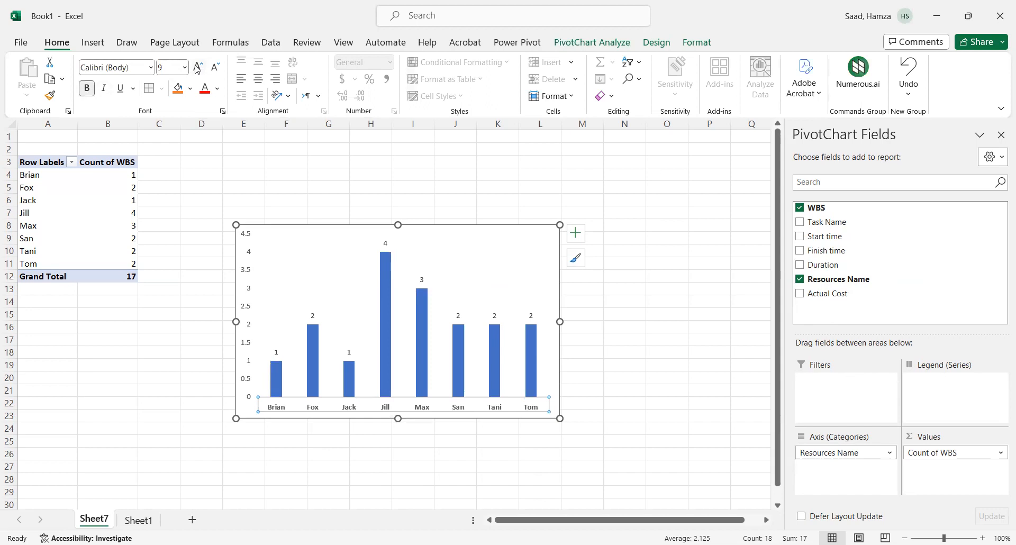
click(198, 68)
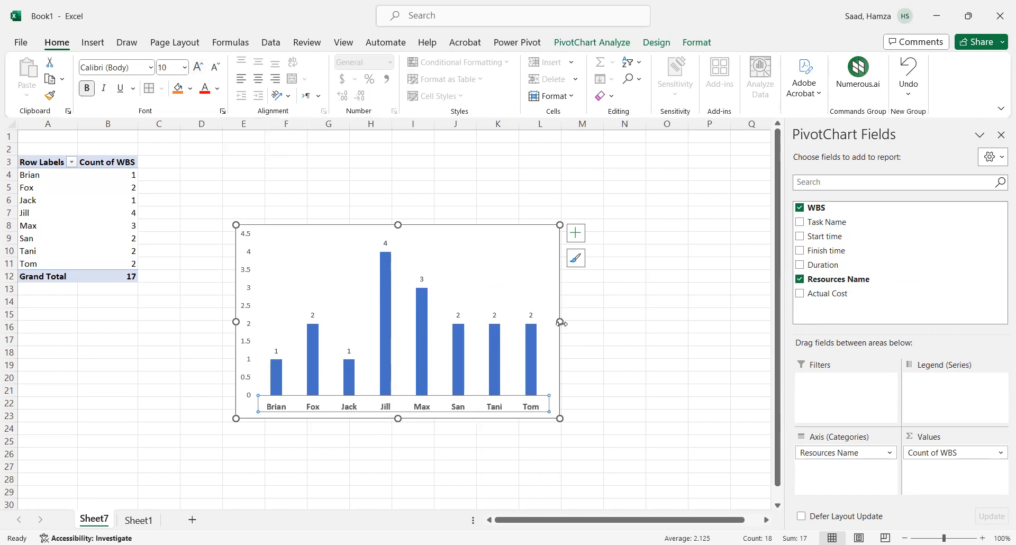
drag(560, 322, 564, 322)
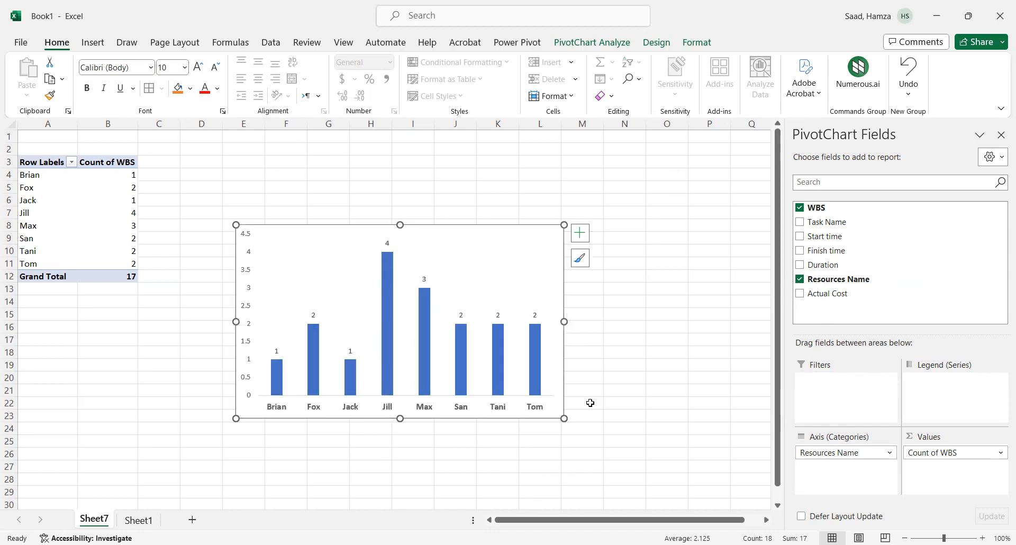
Give the PivotChart's chart area a solid green fill.
right_click(558, 415)
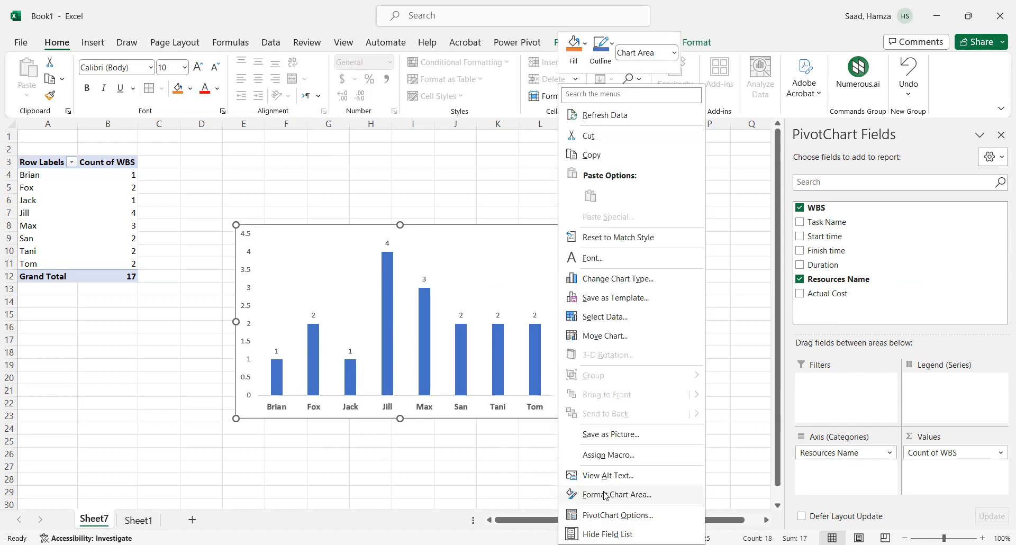
click(606, 495)
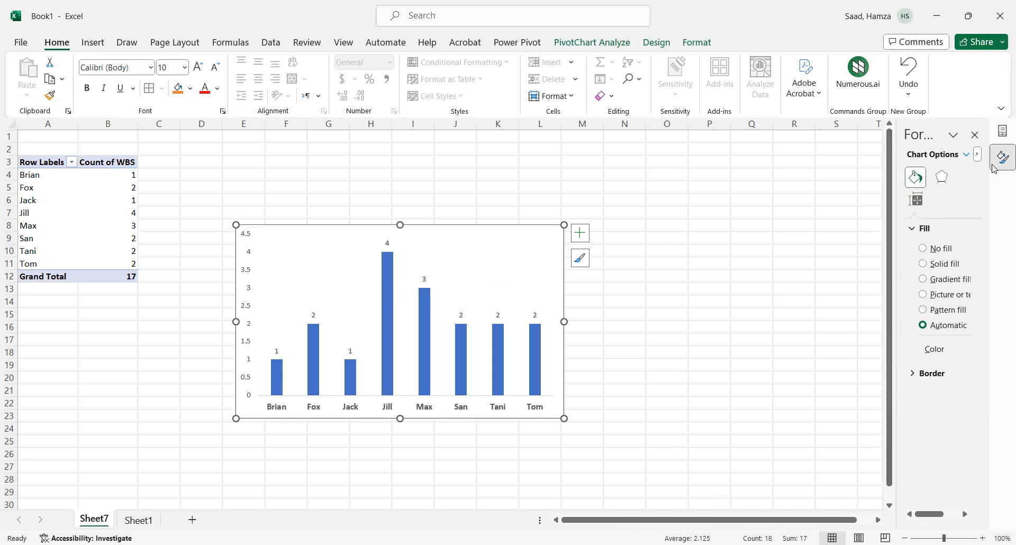
click(930, 268)
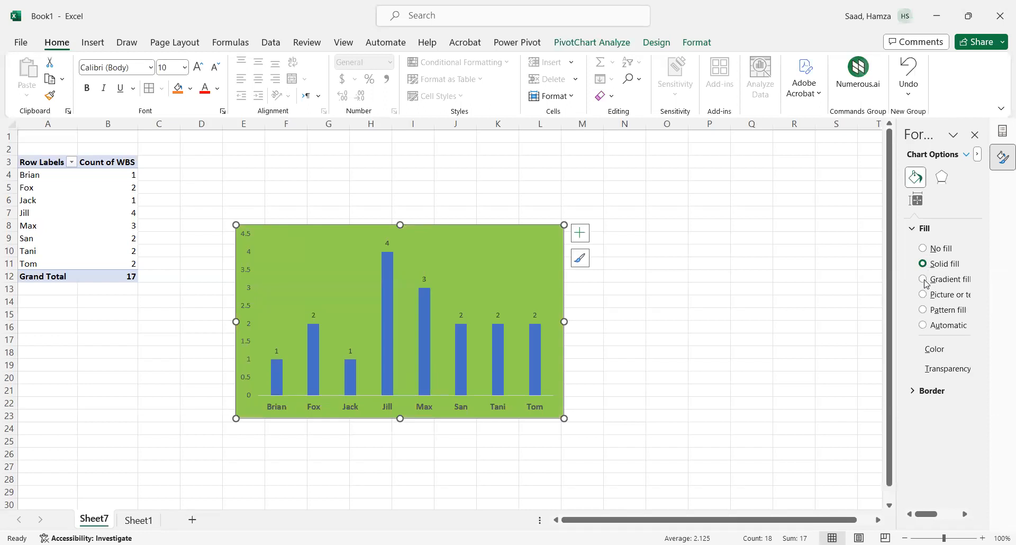
click(927, 285)
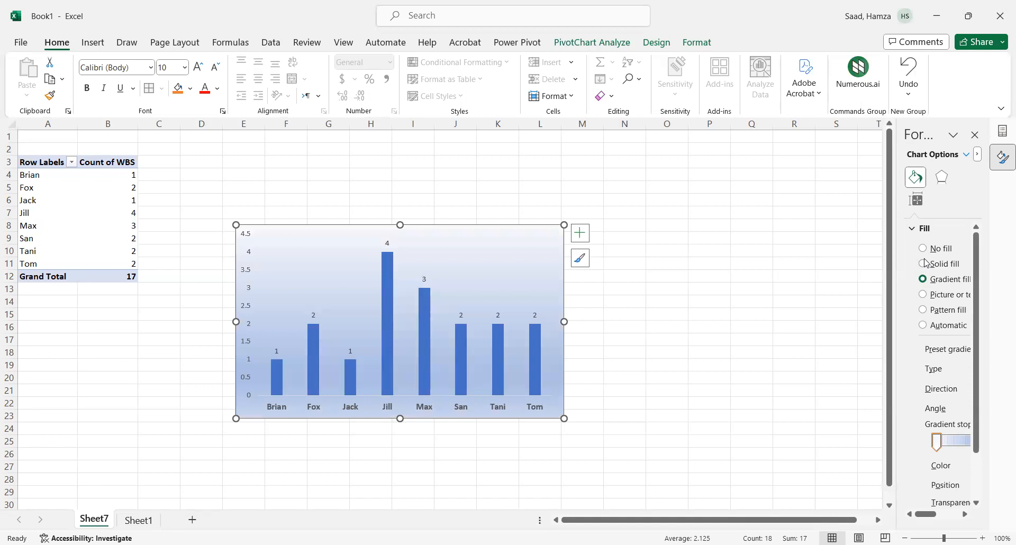
click(926, 264)
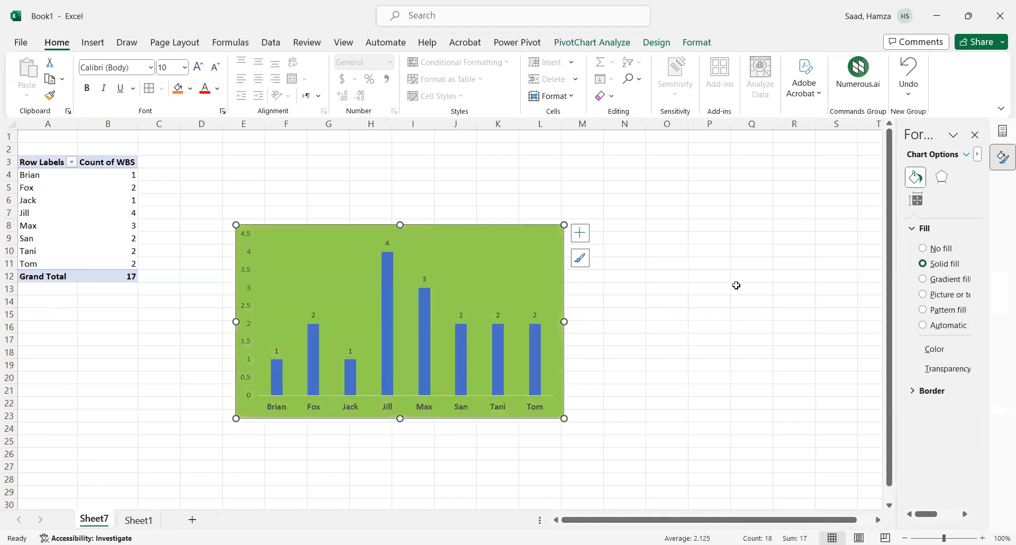
Copy the whole green PivotChart.
right_click(524, 263)
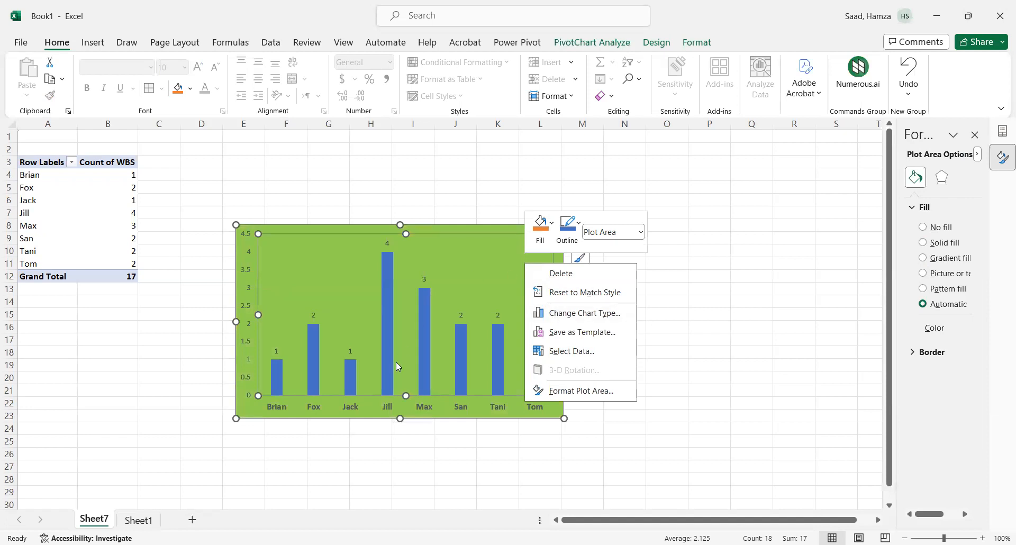
click(367, 414)
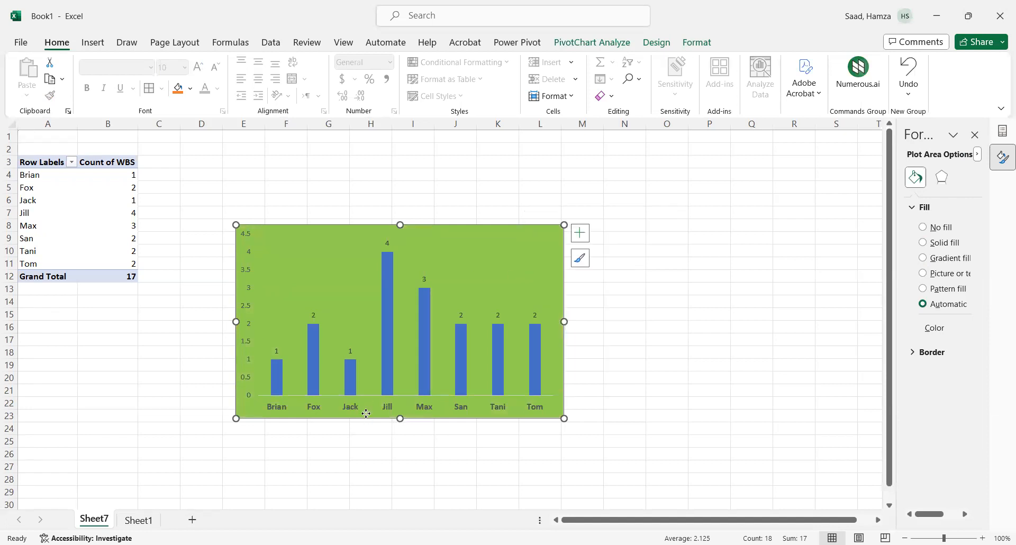
right_click(368, 418)
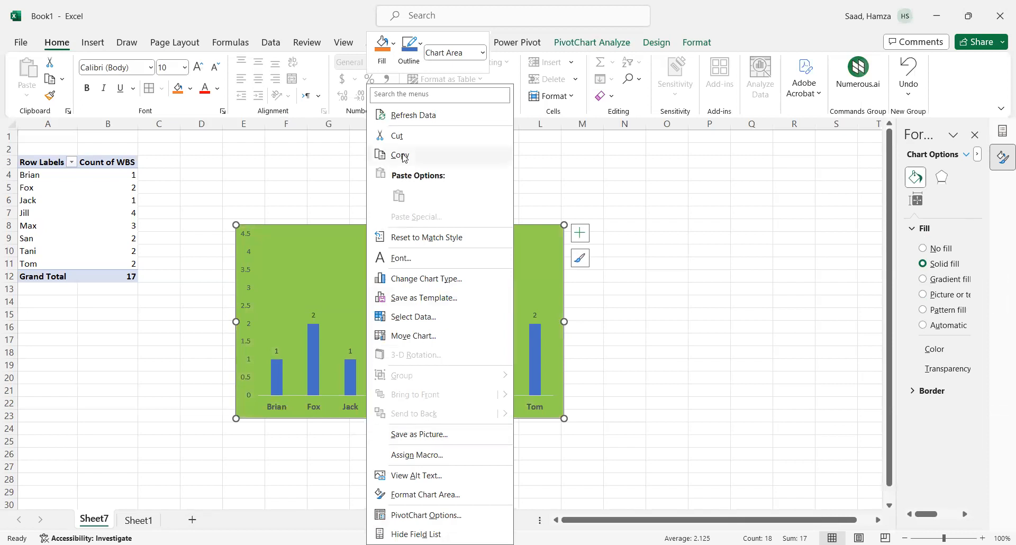
key(Escape)
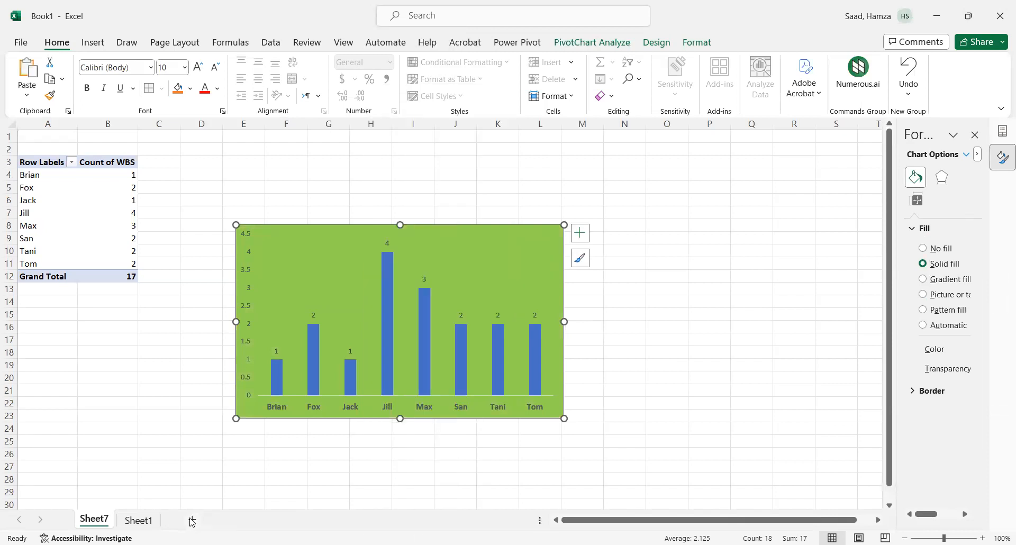
Add a new worksheet and rename it Dashboard.
click(192, 522)
double_click(139, 518)
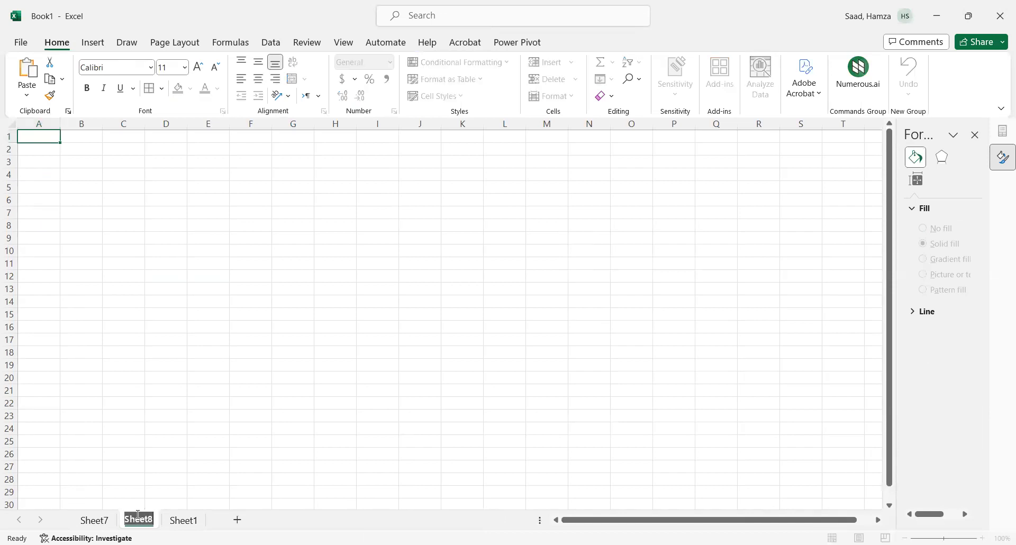
text(Dan)
key(BackSpace)
text(s)
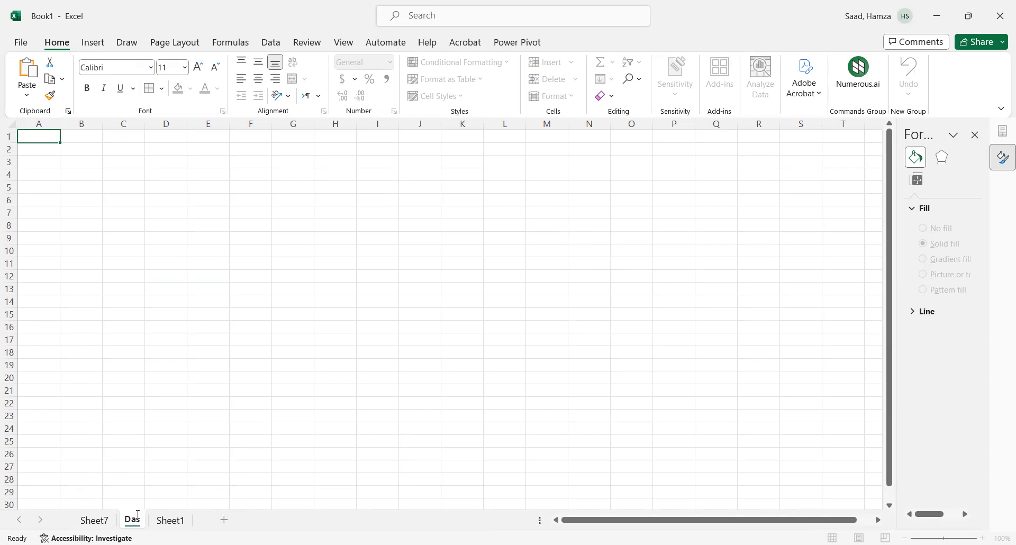
text(hboard)
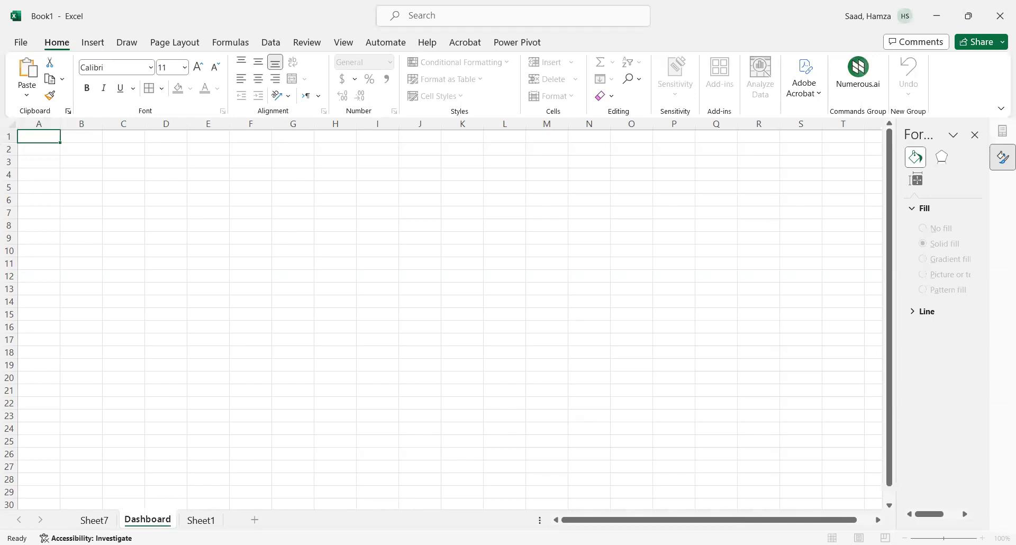
key(Return)
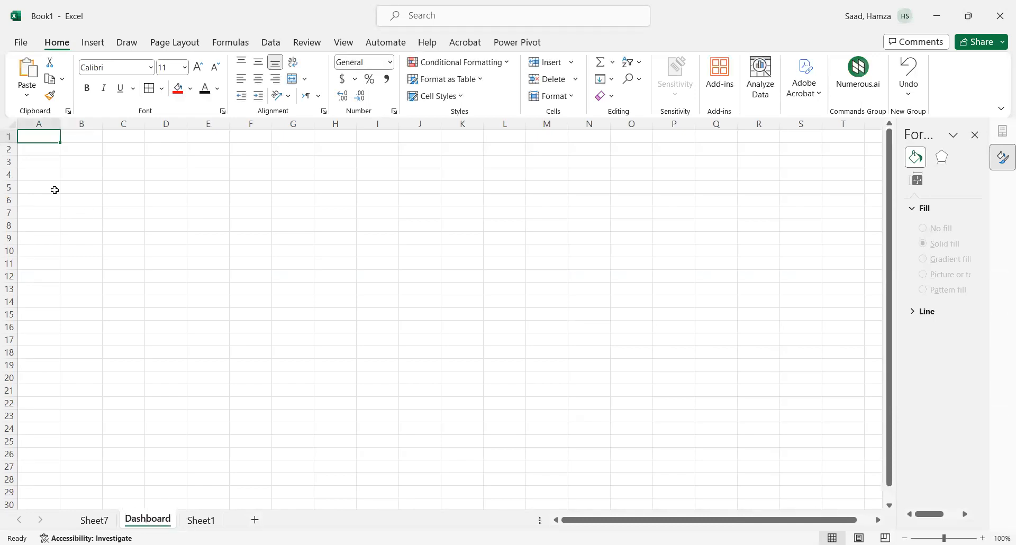
Paste the chart at cell A1 of the Dashboard sheet with the destination theme and shrink it slightly.
right_click(45, 142)
click(75, 196)
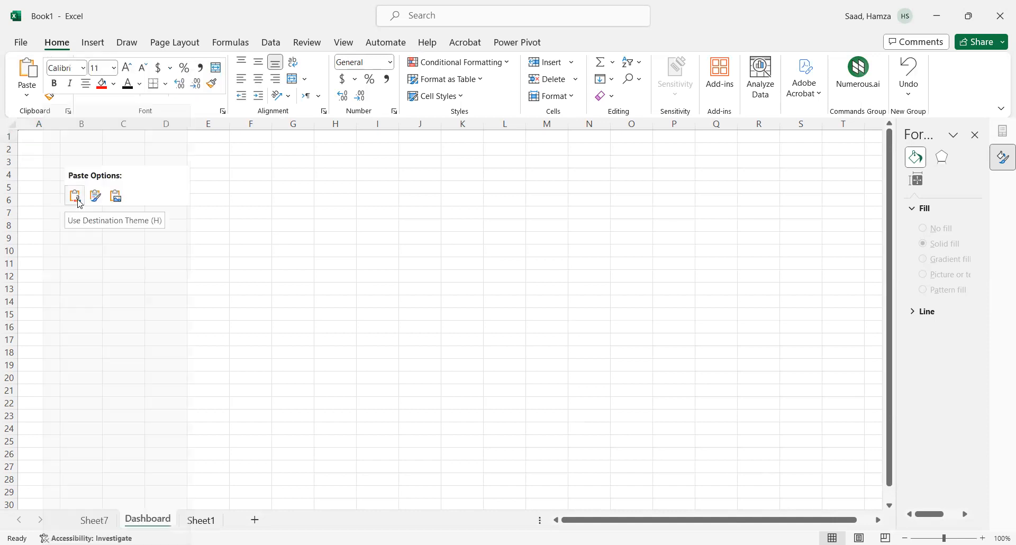
drag(347, 323, 331, 312)
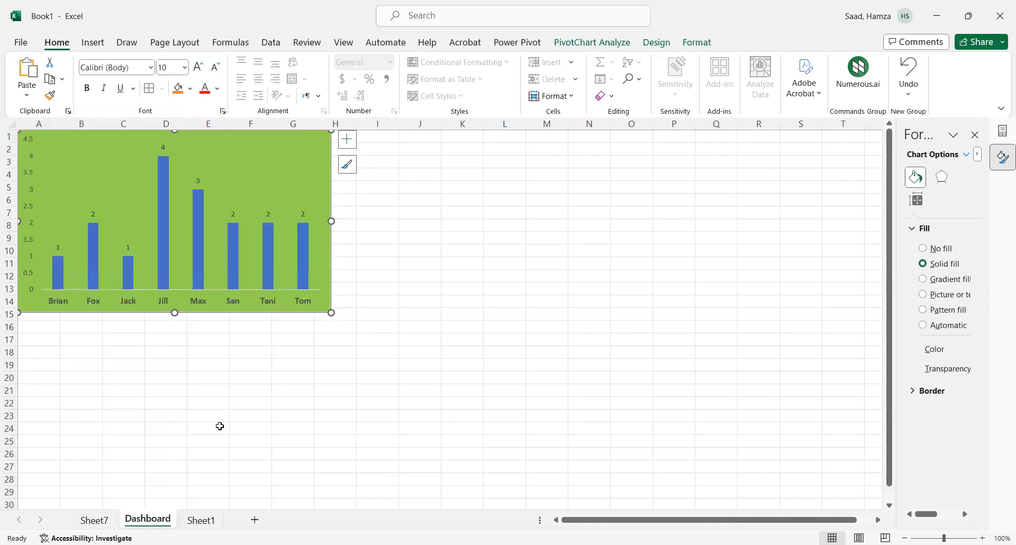
Create a PivotTable on a new worksheet from the Sheet1 project table, summing Duration by Resources Name.
click(94, 521)
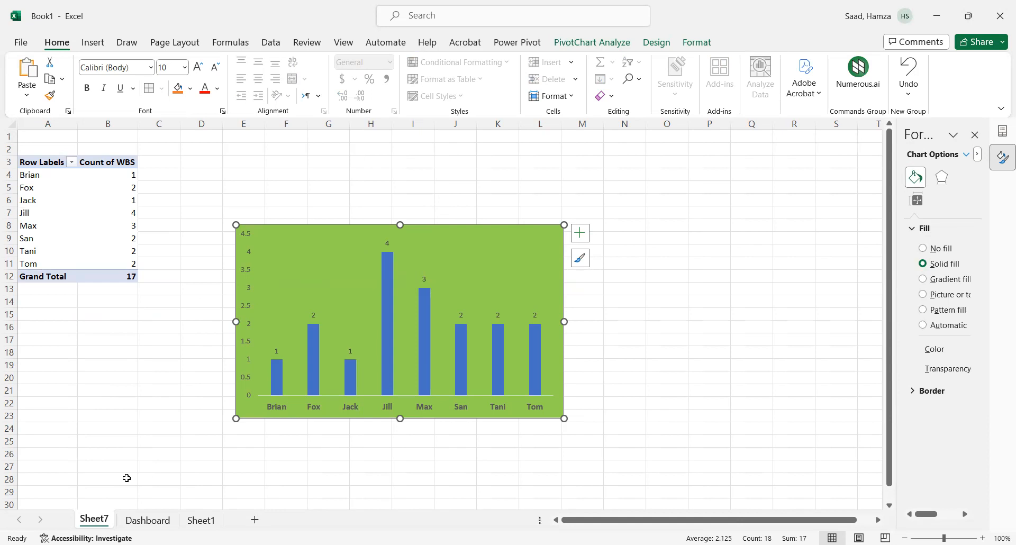
click(203, 524)
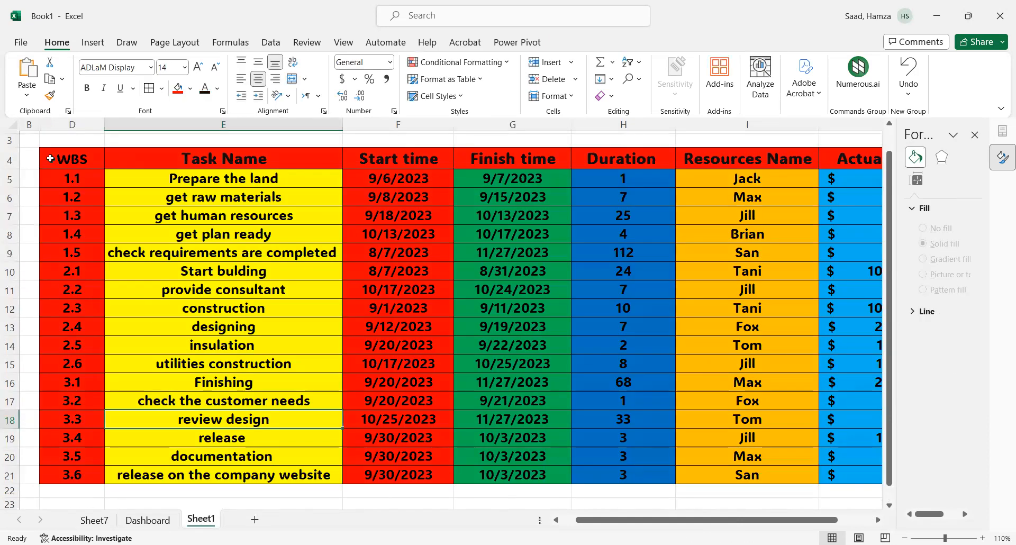
click(93, 43)
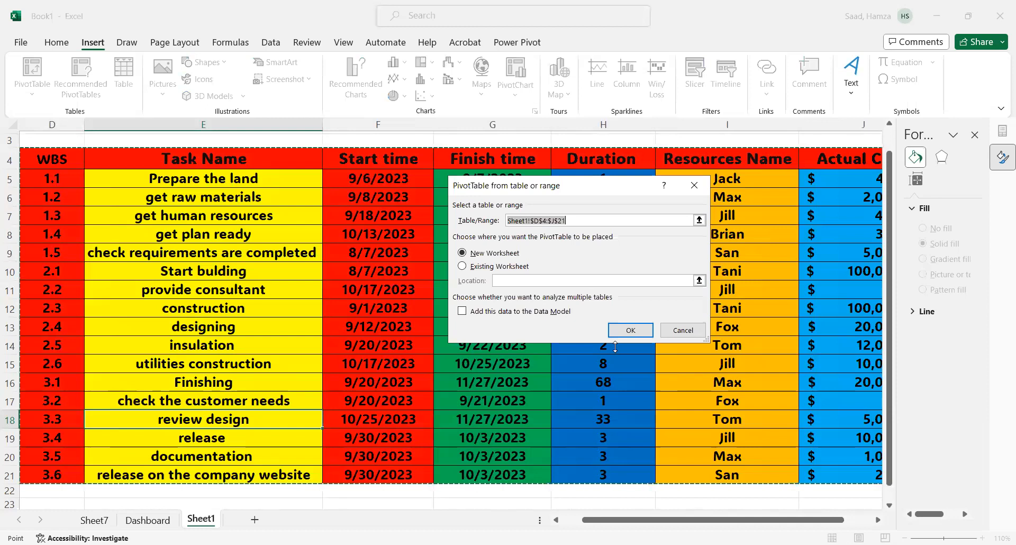
click(641, 336)
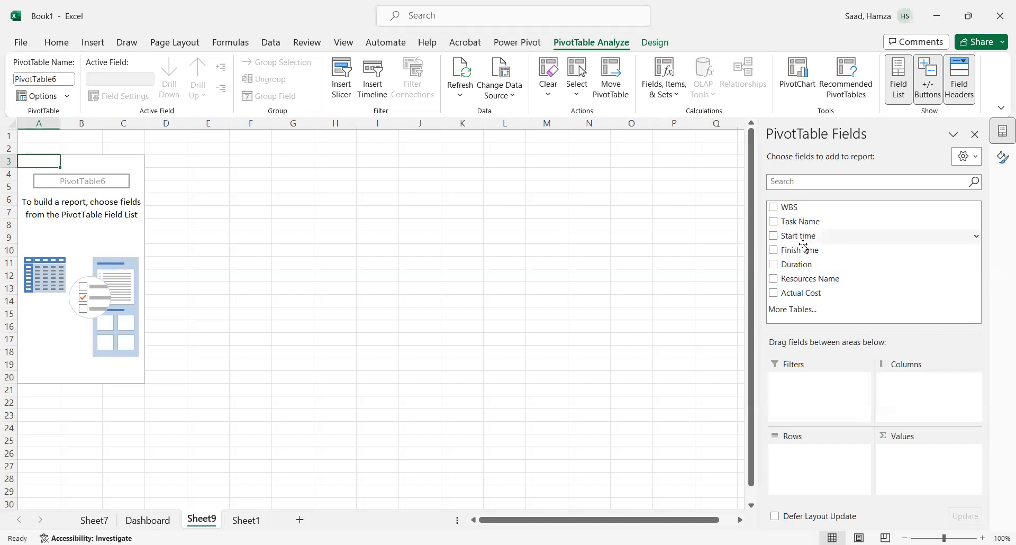
click(774, 264)
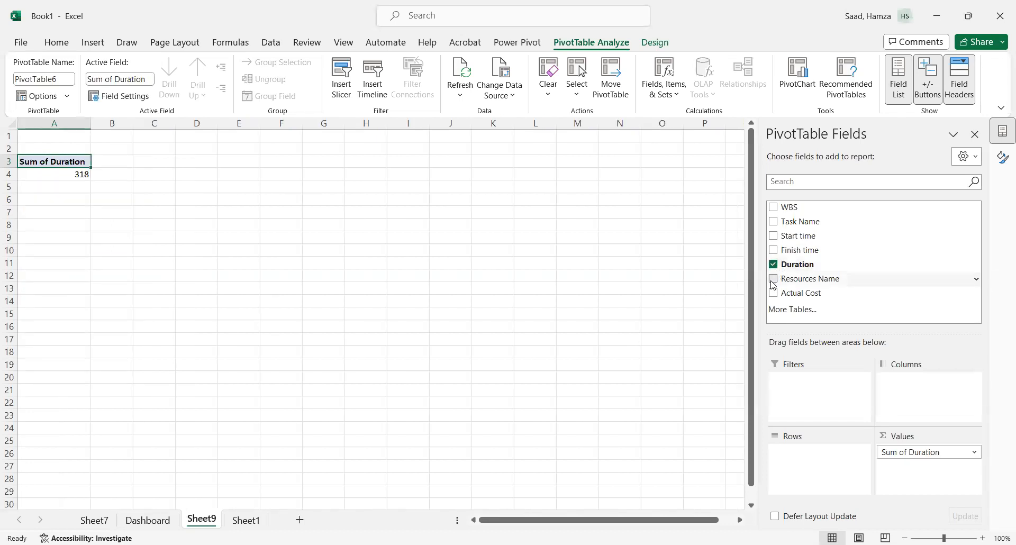
click(773, 281)
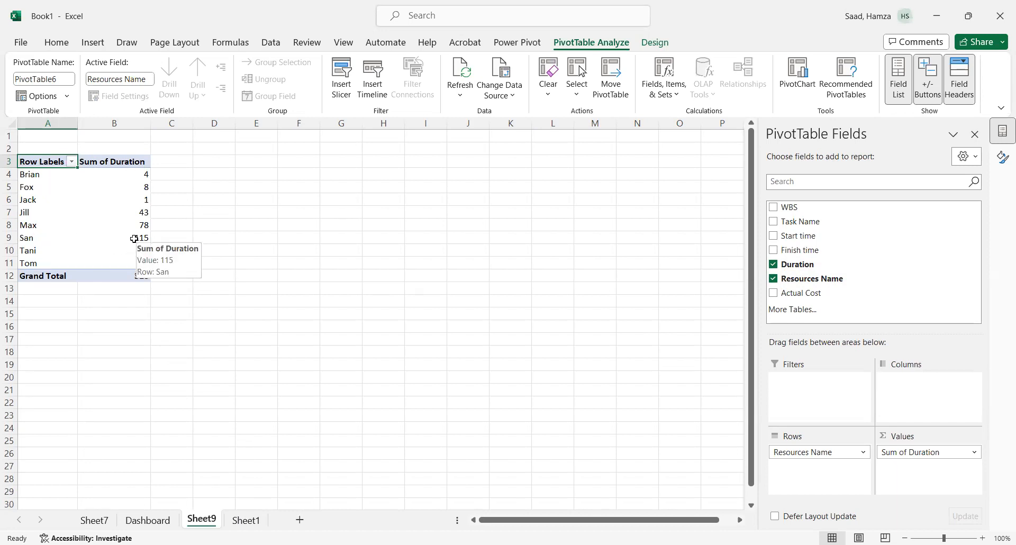
click(241, 523)
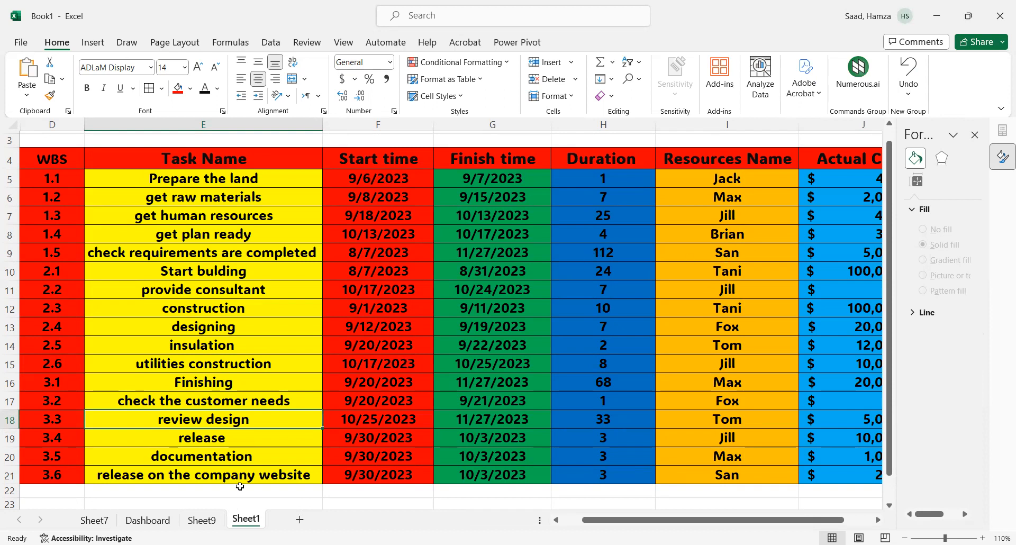
click(196, 523)
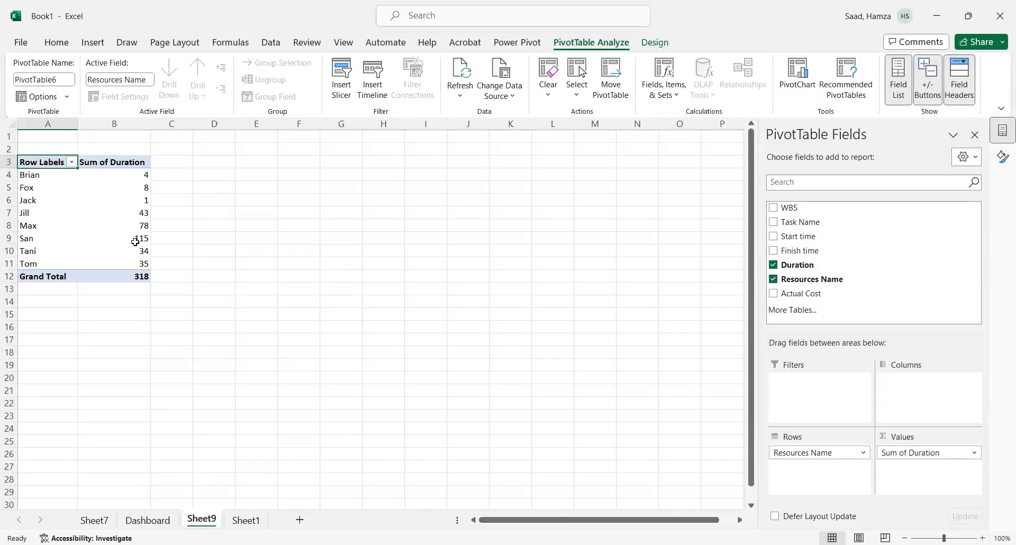
Insert a basic line PivotChart from the Sum of Duration PivotTable in A3:B11 and delete its title.
mouse_move(135, 238)
drag(68, 166, 126, 261)
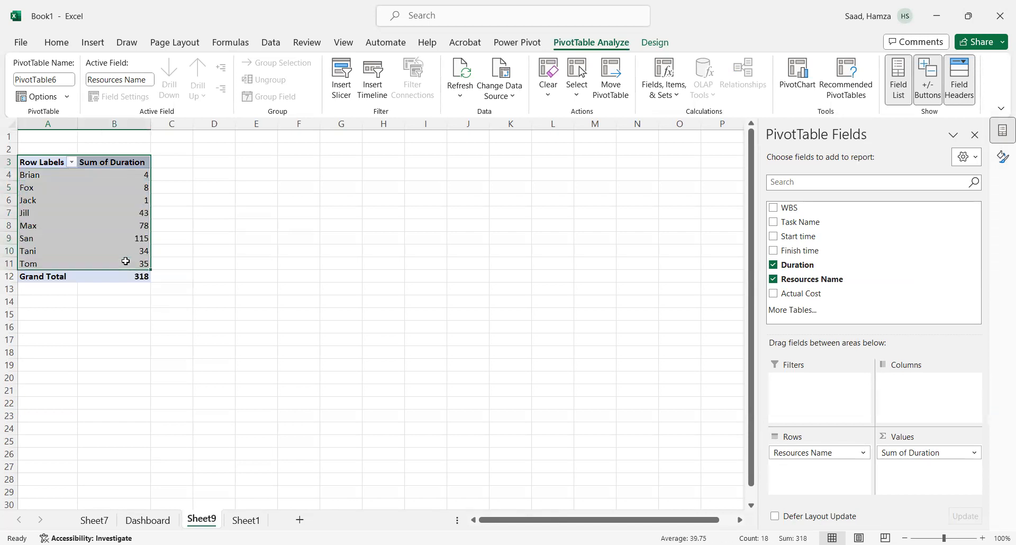
click(89, 47)
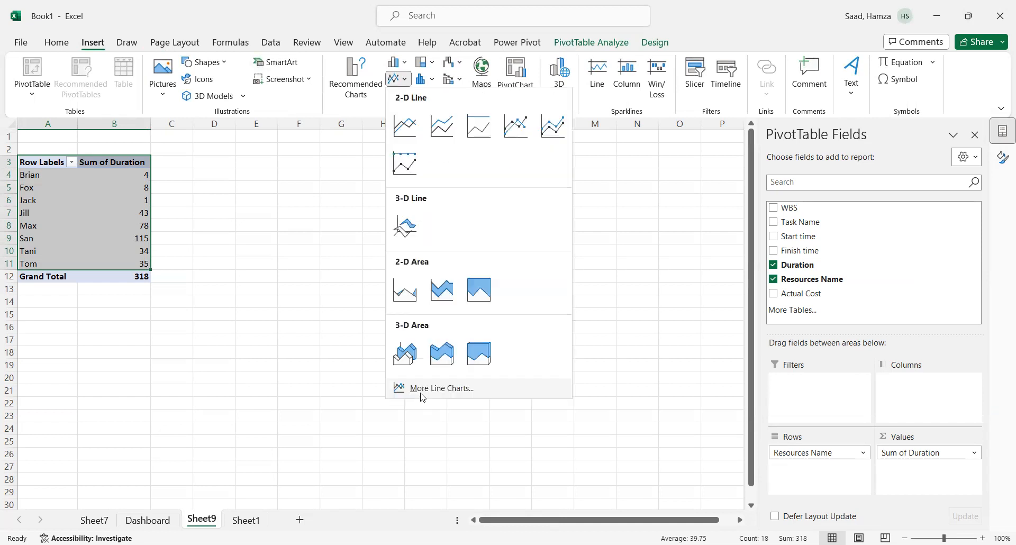
click(423, 392)
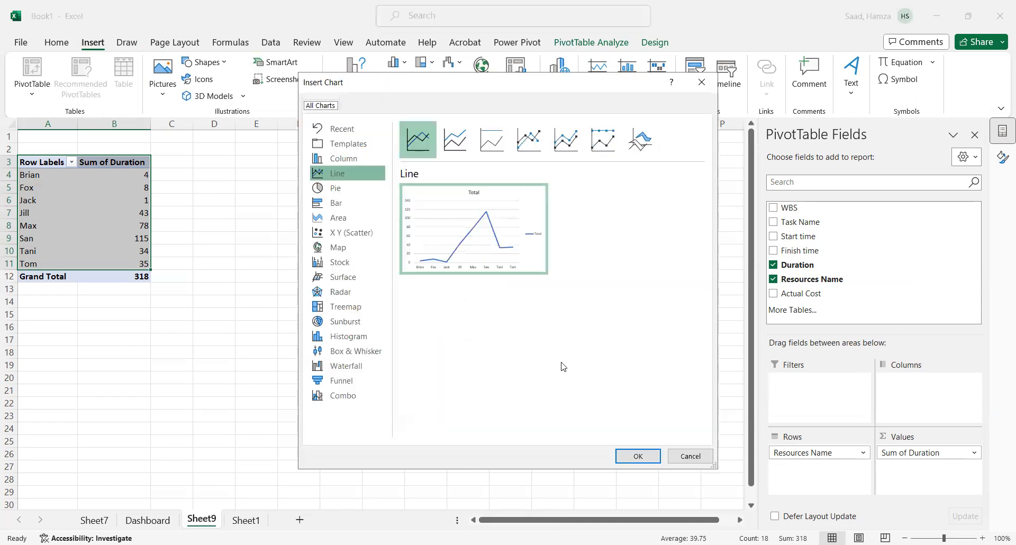
click(634, 459)
click(381, 256)
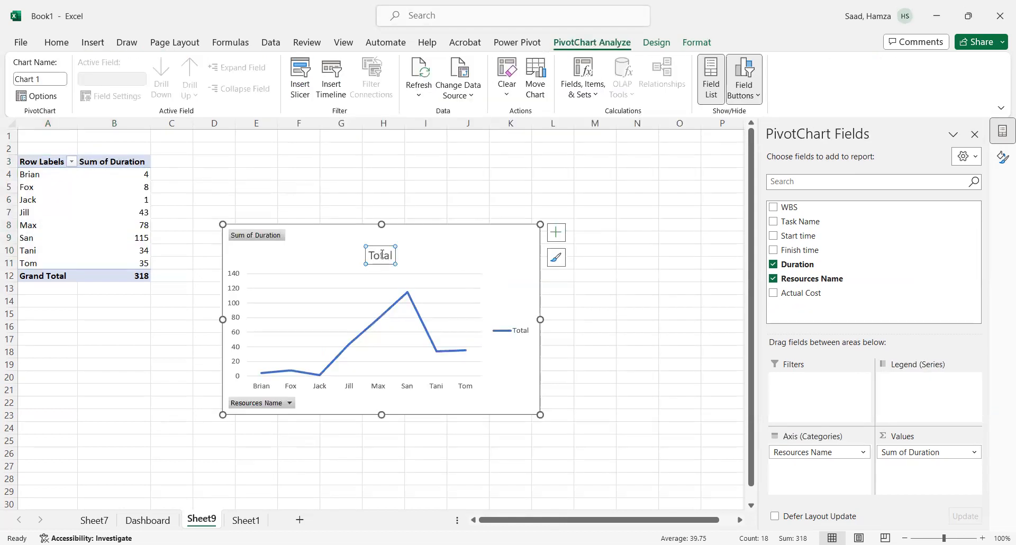
key(Delete)
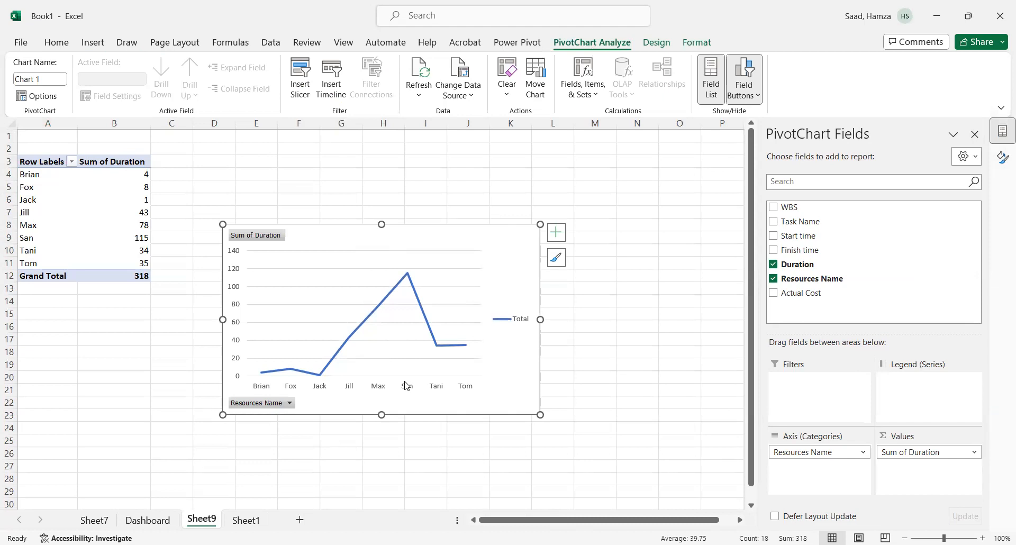
Add data labels to the line series and widen the duration chart slightly.
right_click(345, 342)
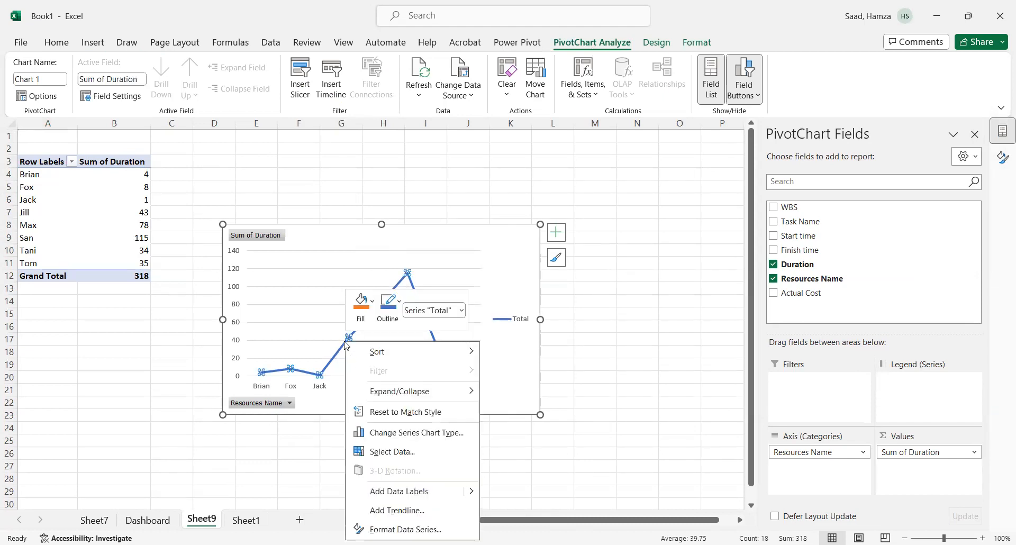
click(382, 488)
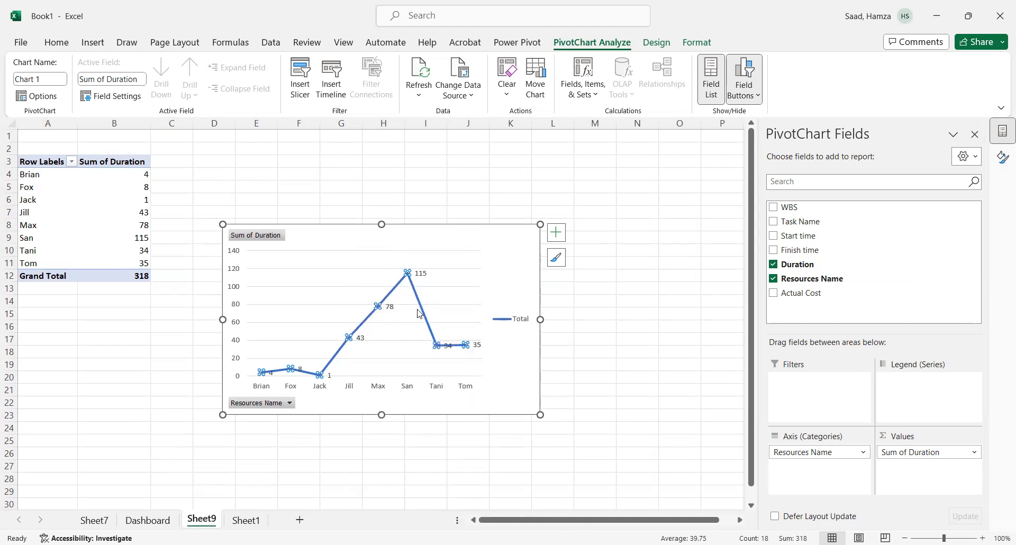
drag(540, 320, 568, 320)
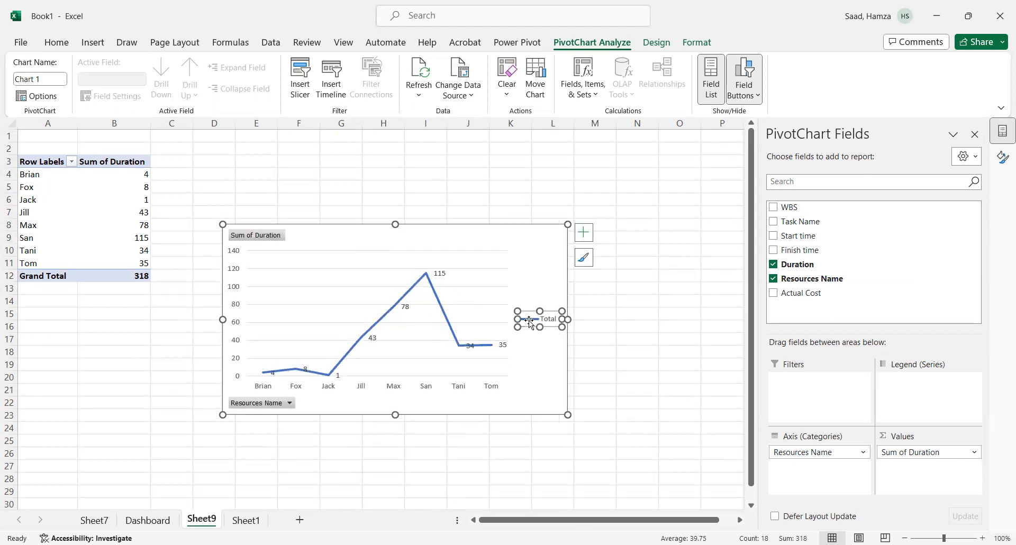
Delete the legend and the horizontal gridlines from the duration line chart.
key(Delete)
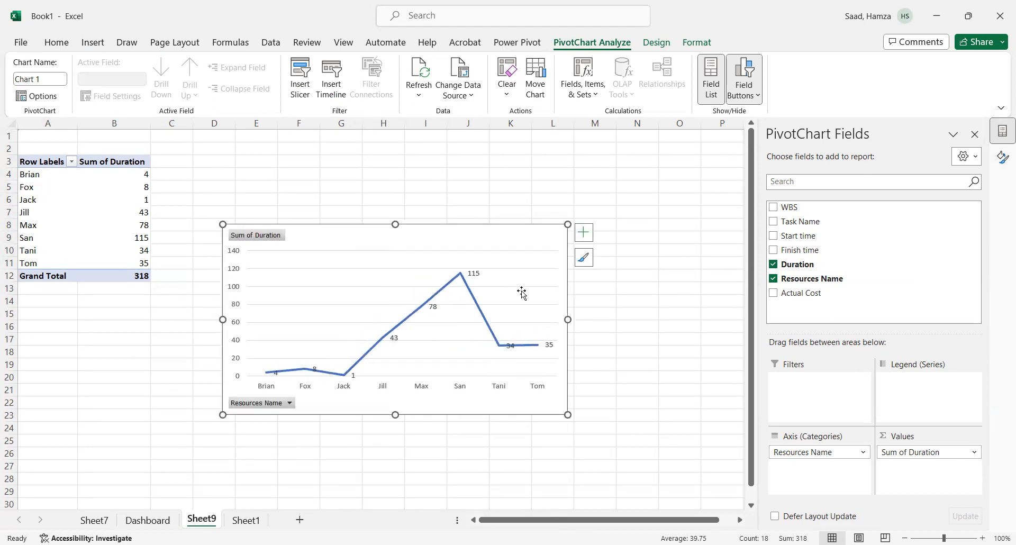
click(522, 269)
key(Delete)
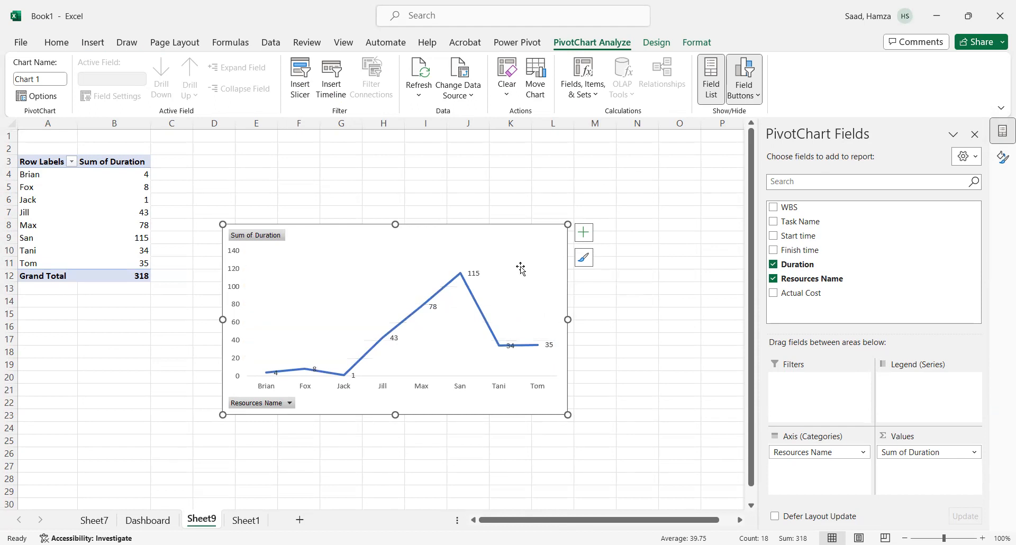
click(443, 292)
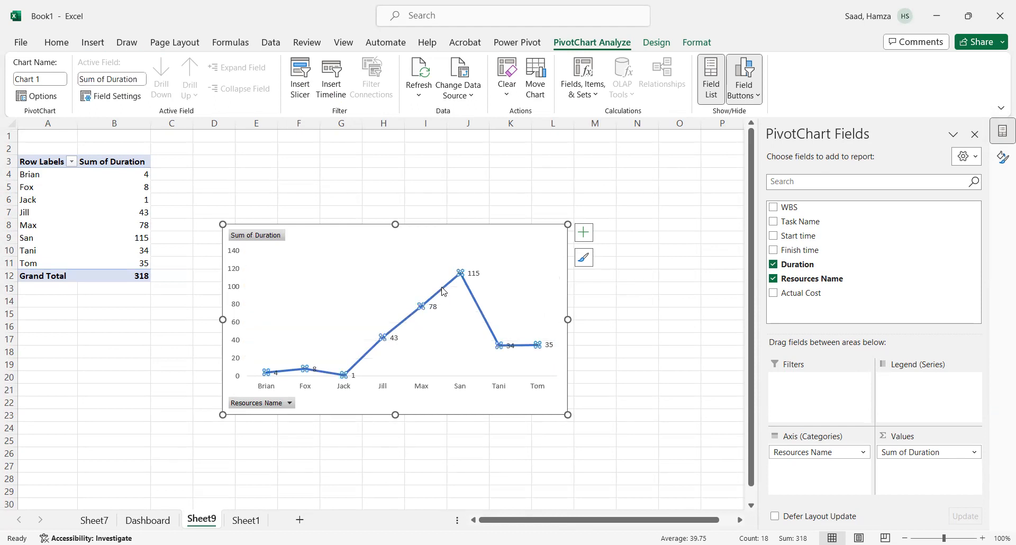
right_click(491, 332)
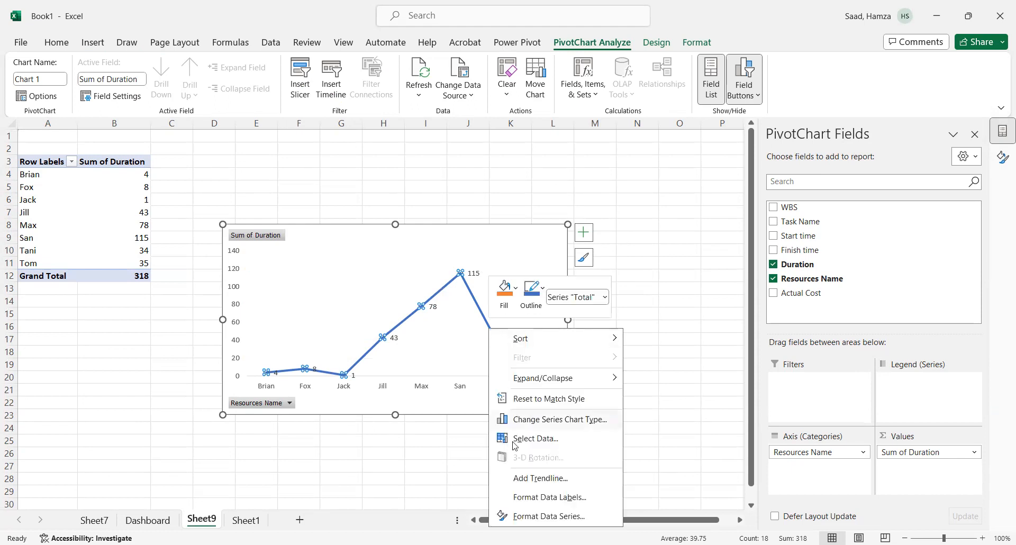
click(538, 517)
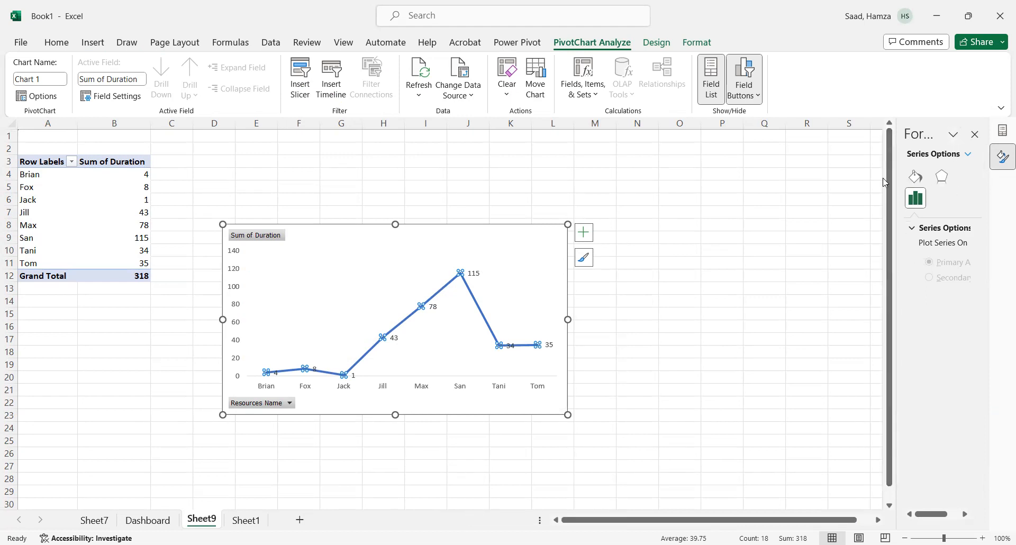
click(977, 134)
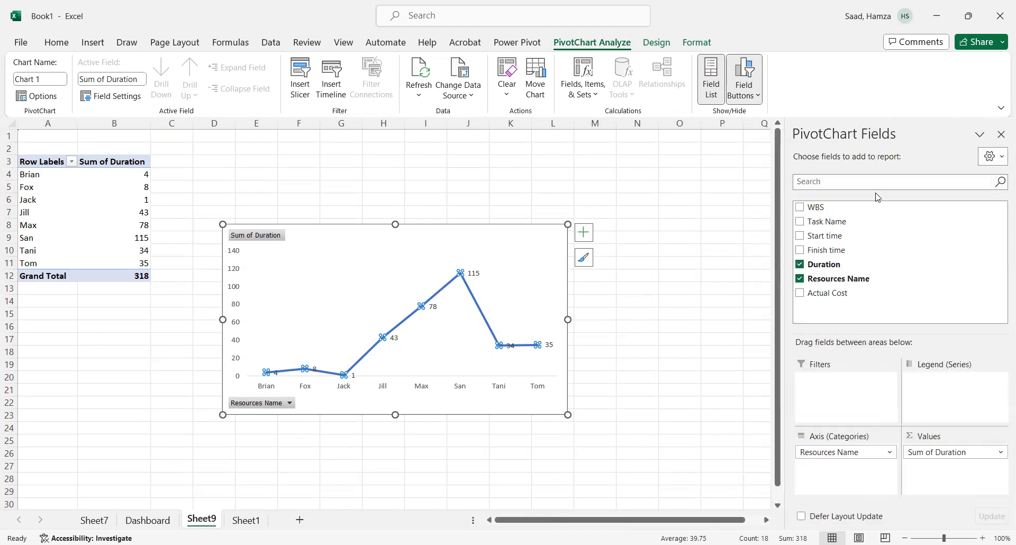
Close the PivotChart field list and fill the duration chart's area with light orange at 2% transparency.
click(1000, 135)
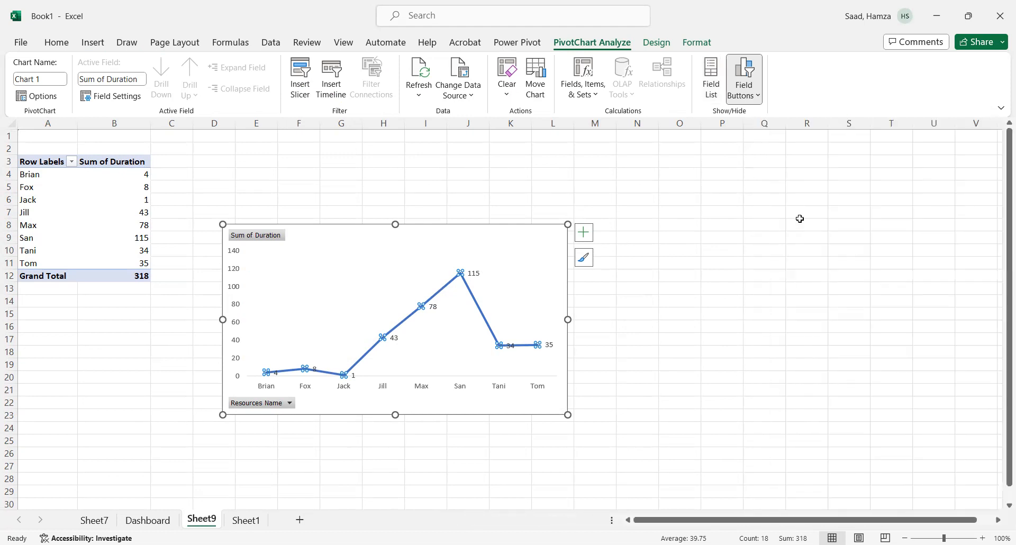
click(556, 411)
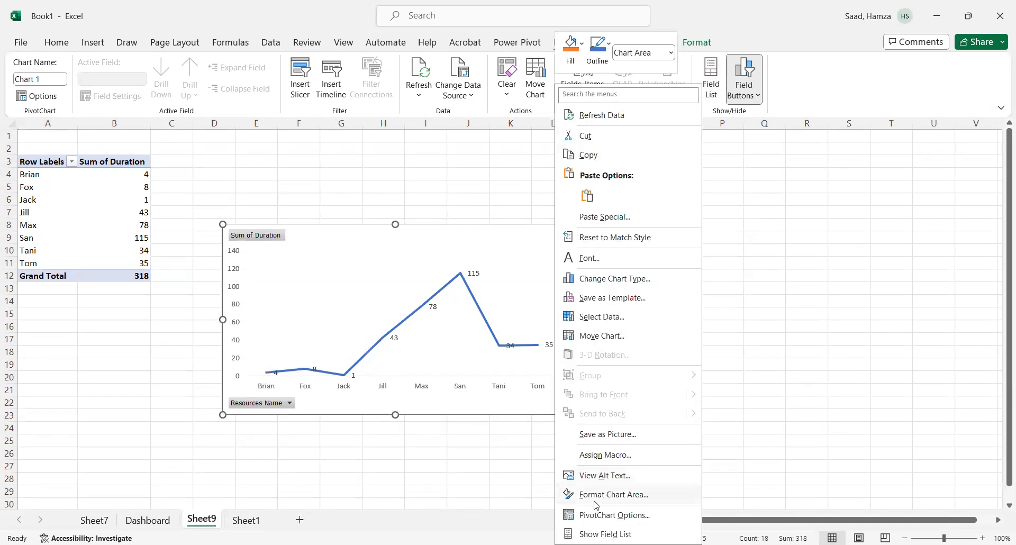
click(595, 499)
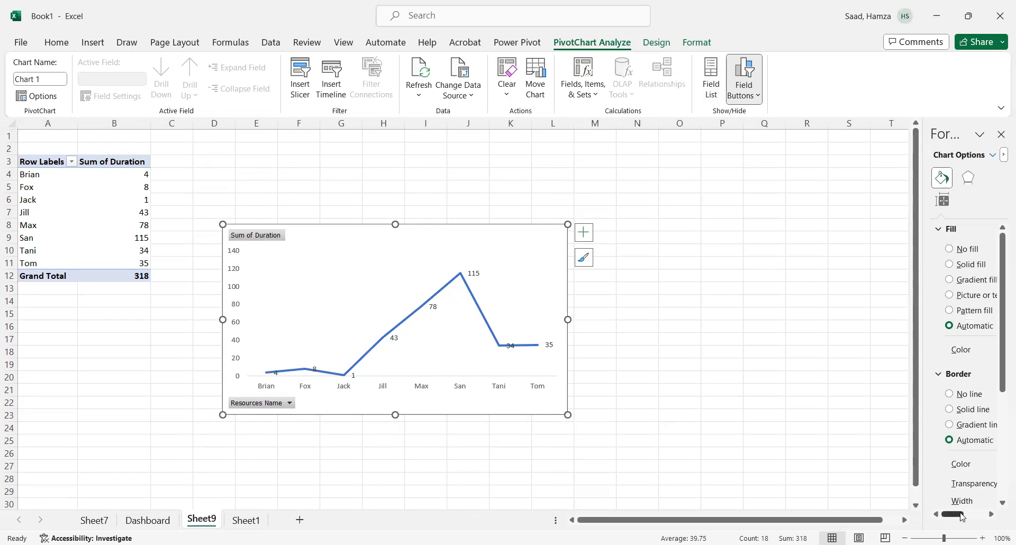
drag(962, 517, 983, 517)
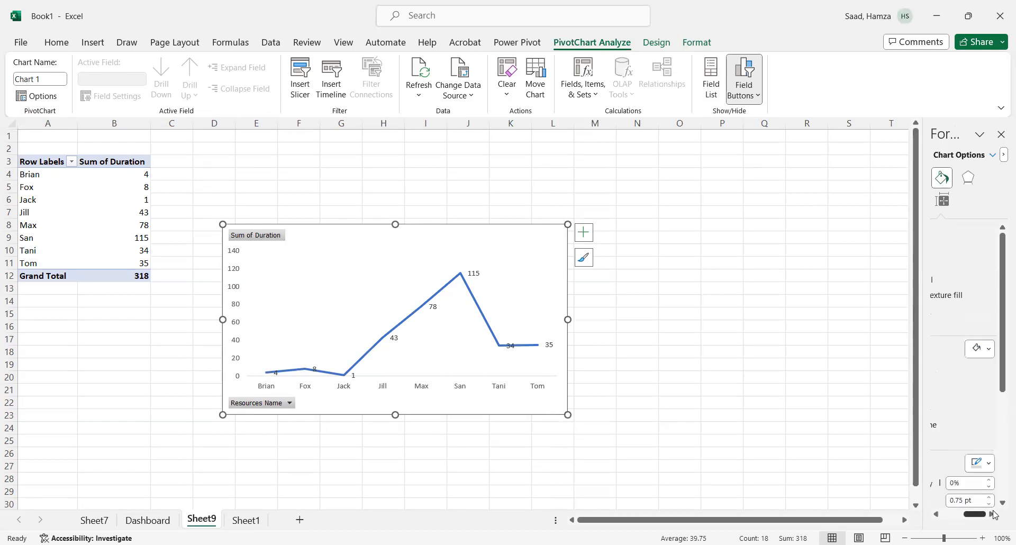
click(984, 348)
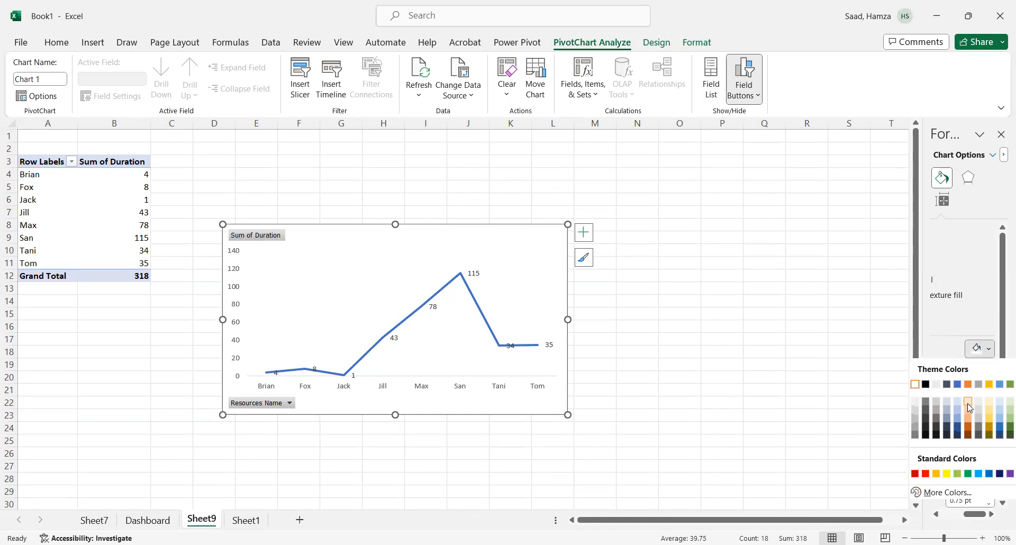
click(967, 410)
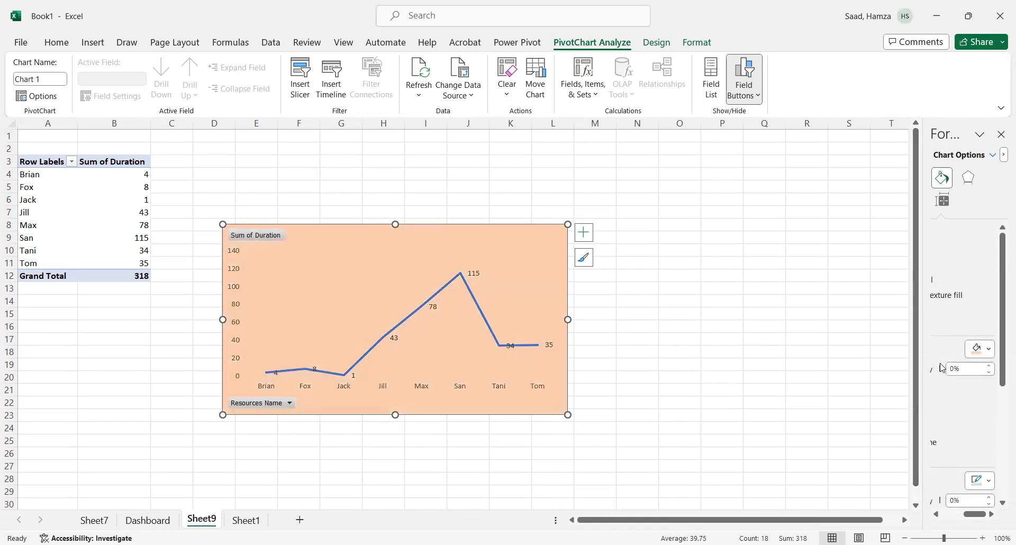
click(990, 366)
Set the width of the duration line series to 6.25 pt.
click(488, 329)
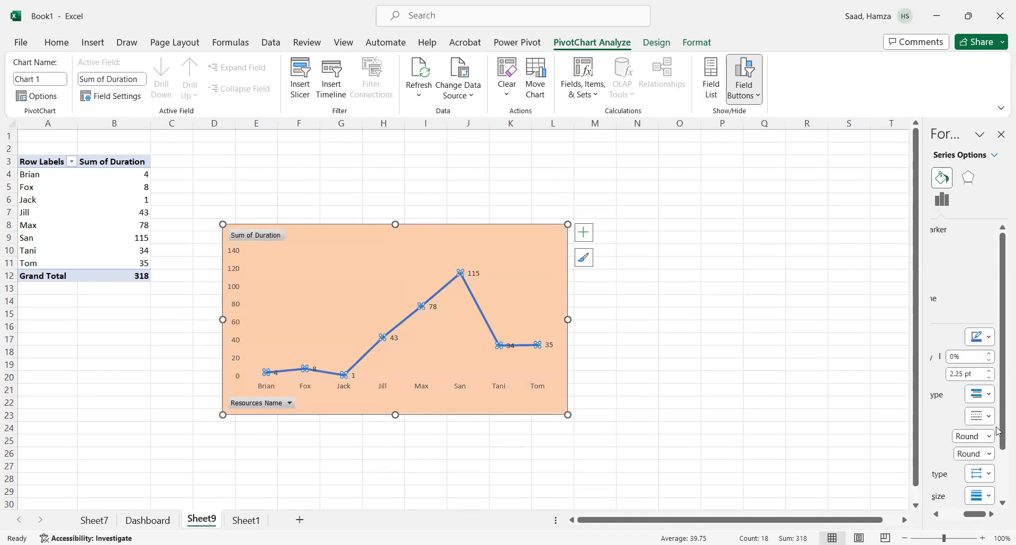
click(988, 373)
click(988, 372)
click(988, 372)
click(988, 373)
click(989, 372)
click(988, 372)
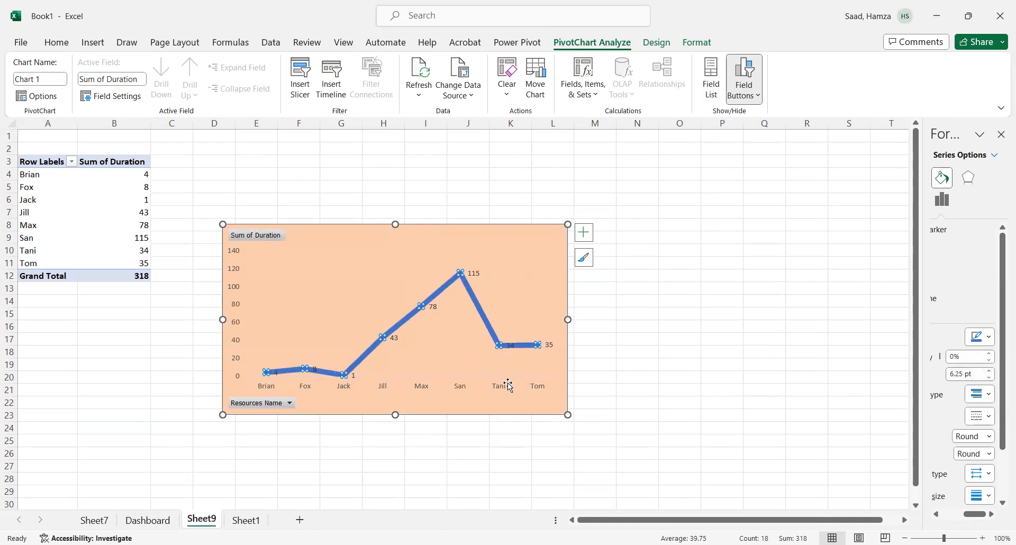
Copy the duration line chart and paste it into the Dashboard sheet near cell J2 using the destination theme.
click(521, 402)
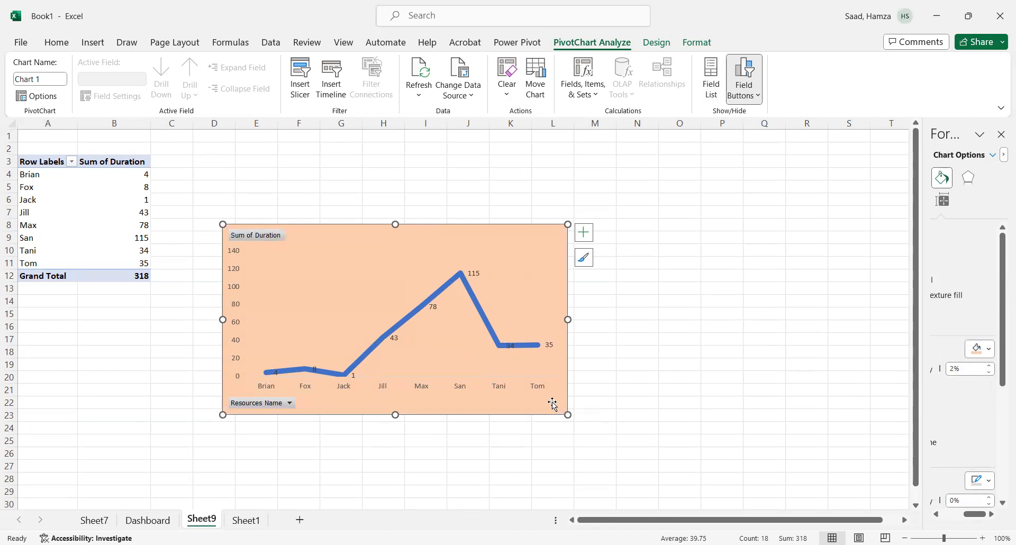
right_click(552, 402)
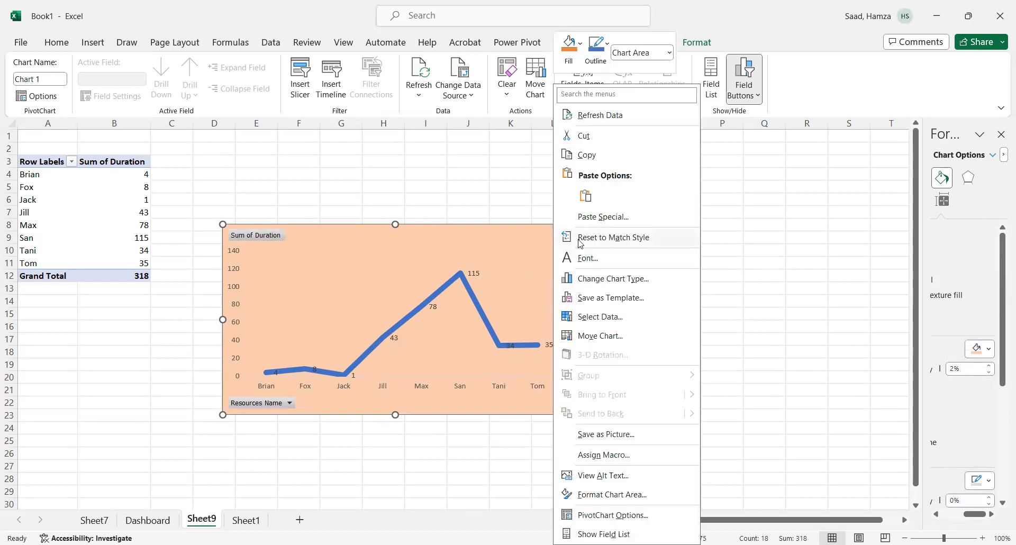
click(581, 155)
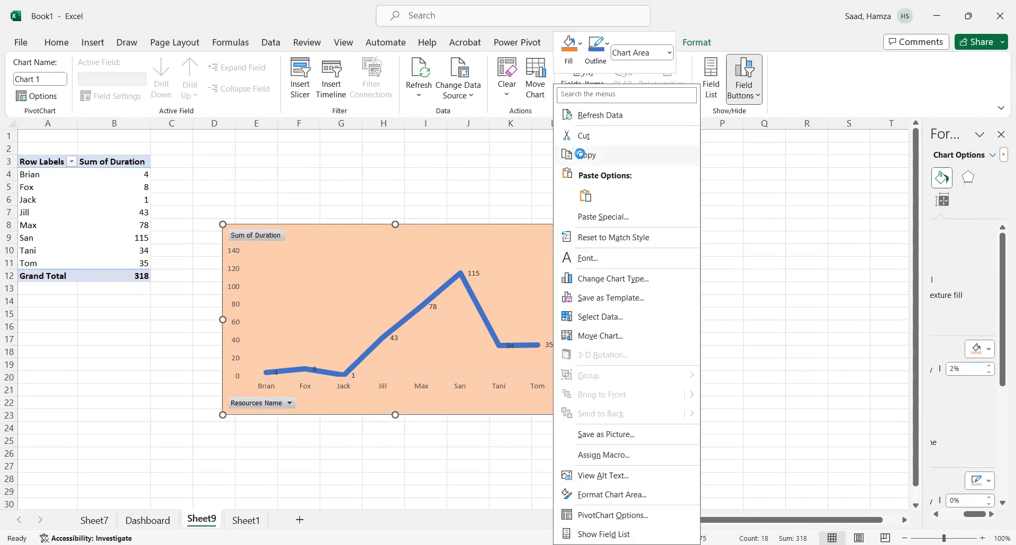
click(143, 520)
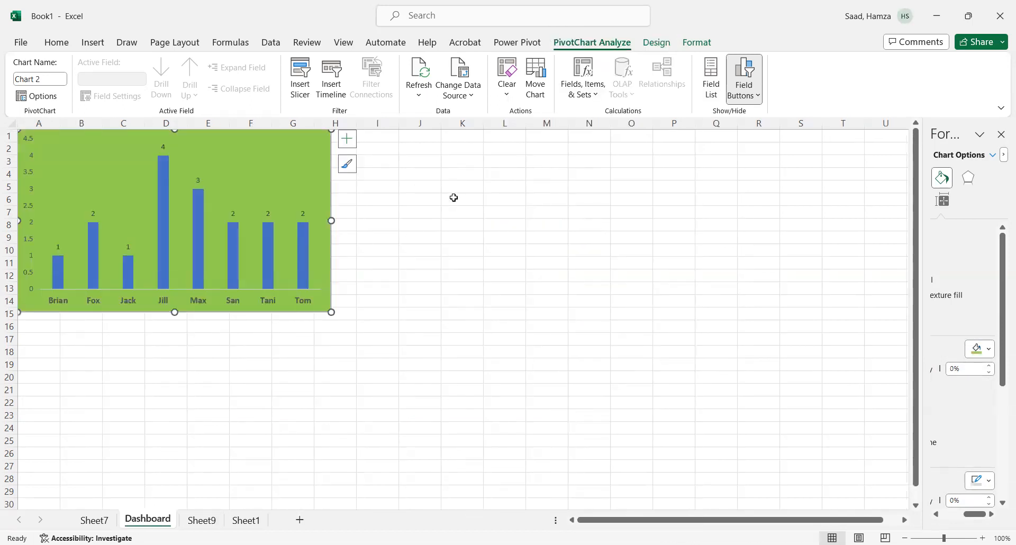
right_click(410, 143)
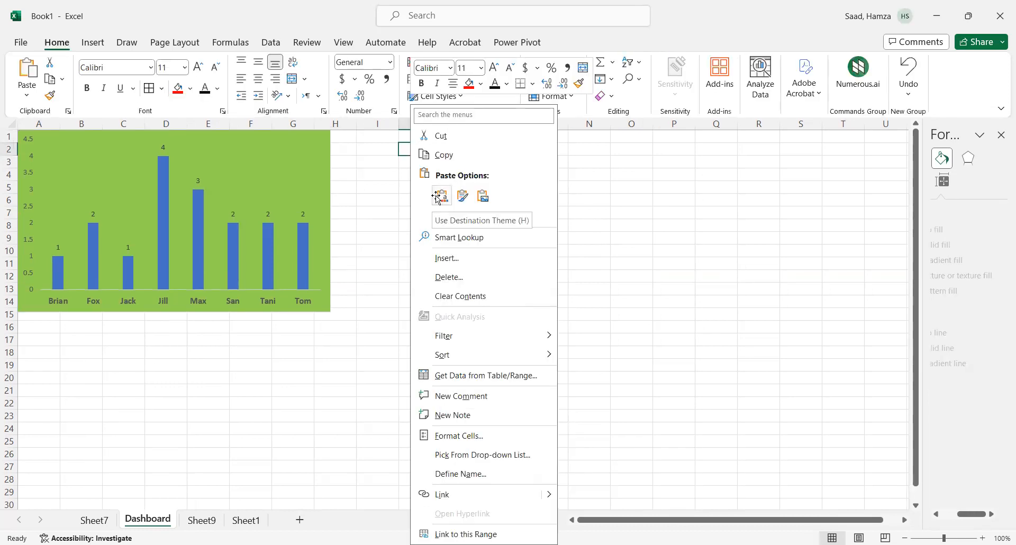
click(442, 197)
Undo the accidental plot-area shift and move the whole duration chart directly beside the green column chart, aligned with row 1.
drag(433, 202, 451, 207)
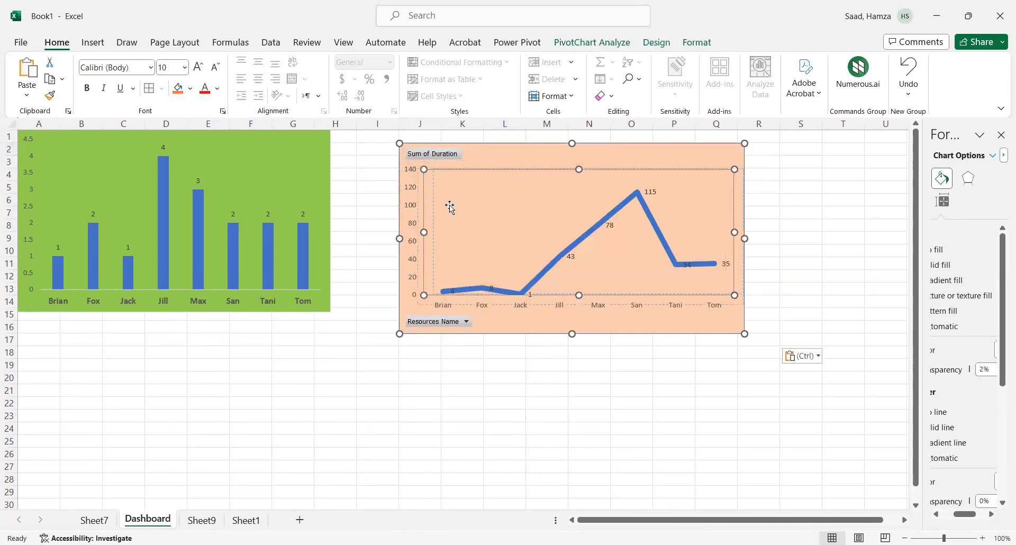
click(912, 64)
drag(594, 154, 529, 140)
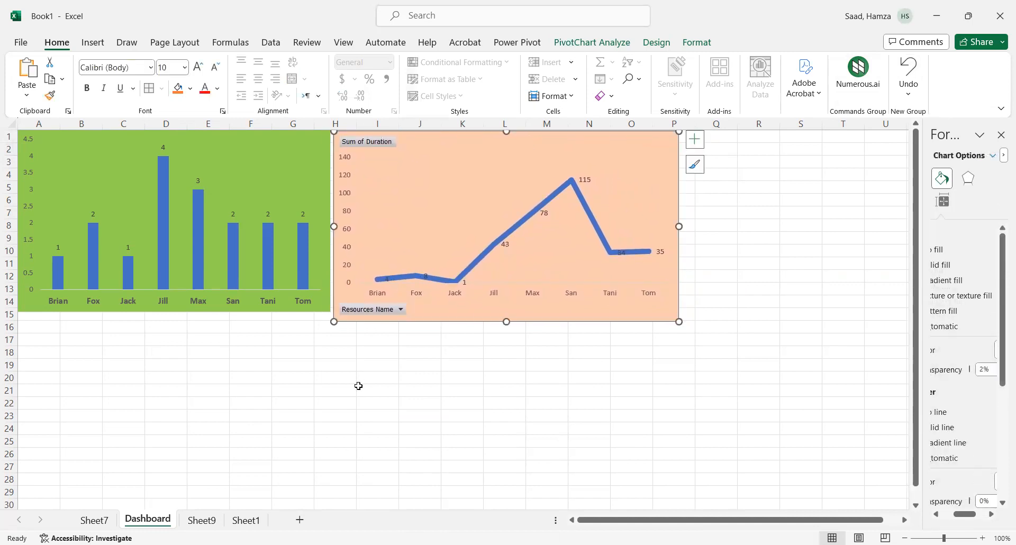
Create a PivotTable on a new worksheet from Sheet1!$D$4:$J$21, summing Actual Cost by Resources Name.
click(247, 522)
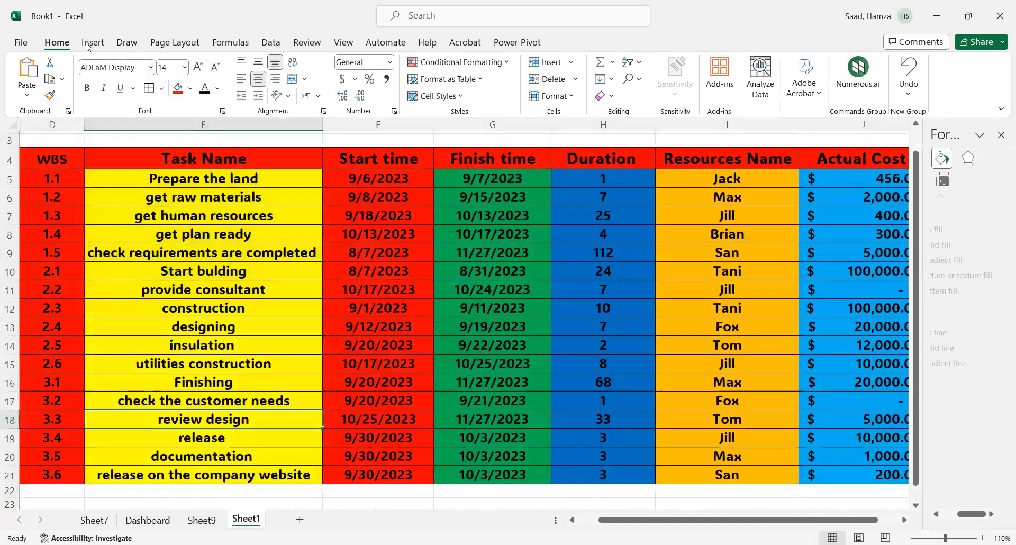
click(88, 45)
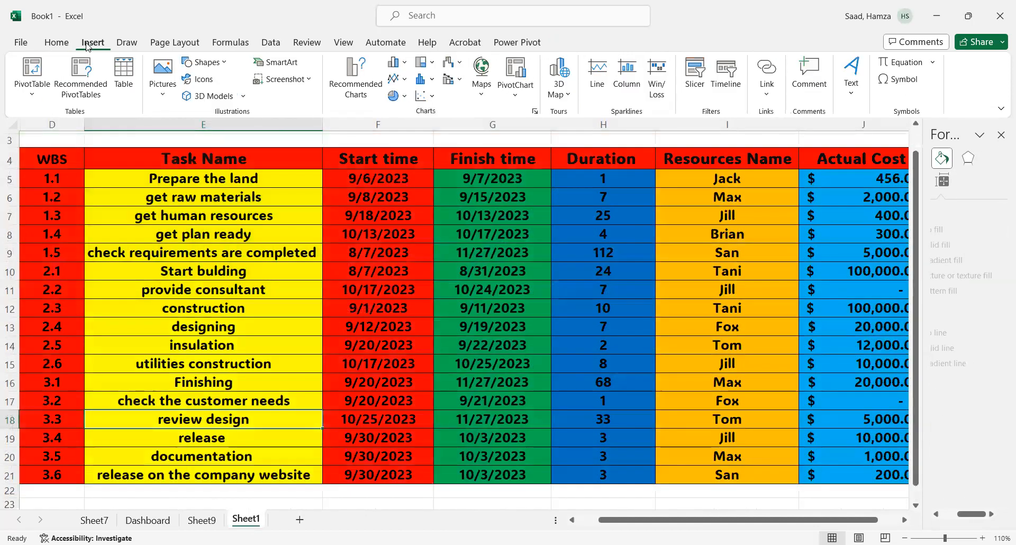
click(31, 72)
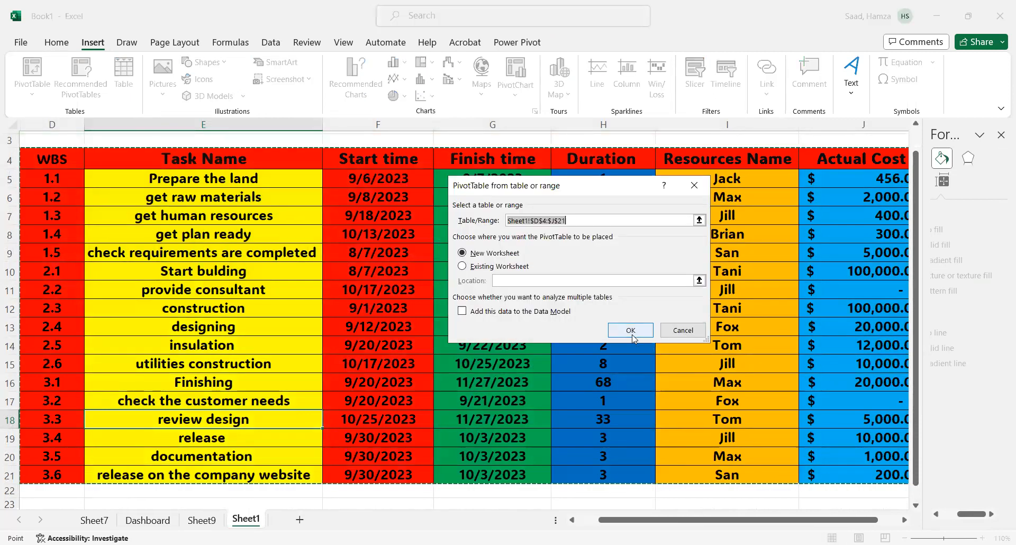
click(633, 337)
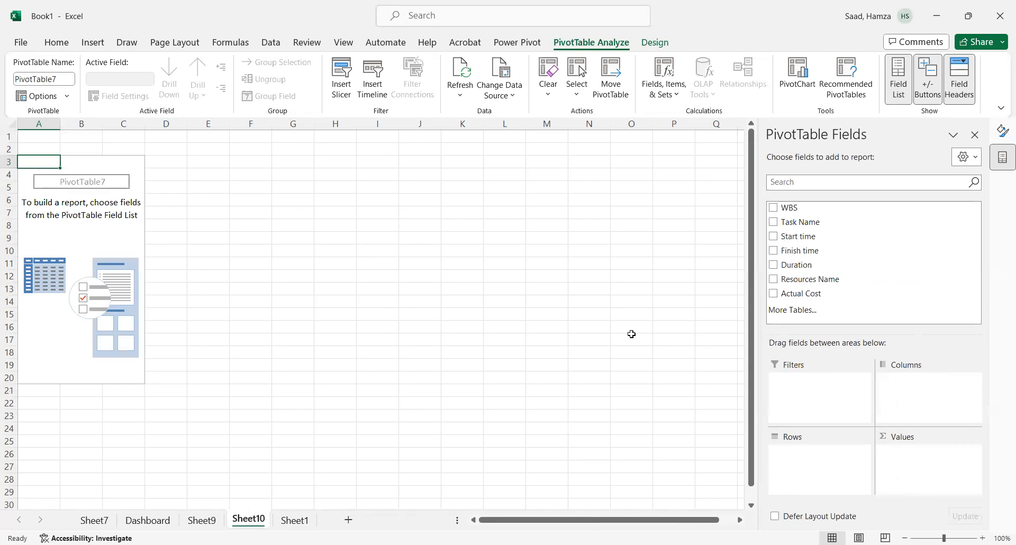
click(774, 280)
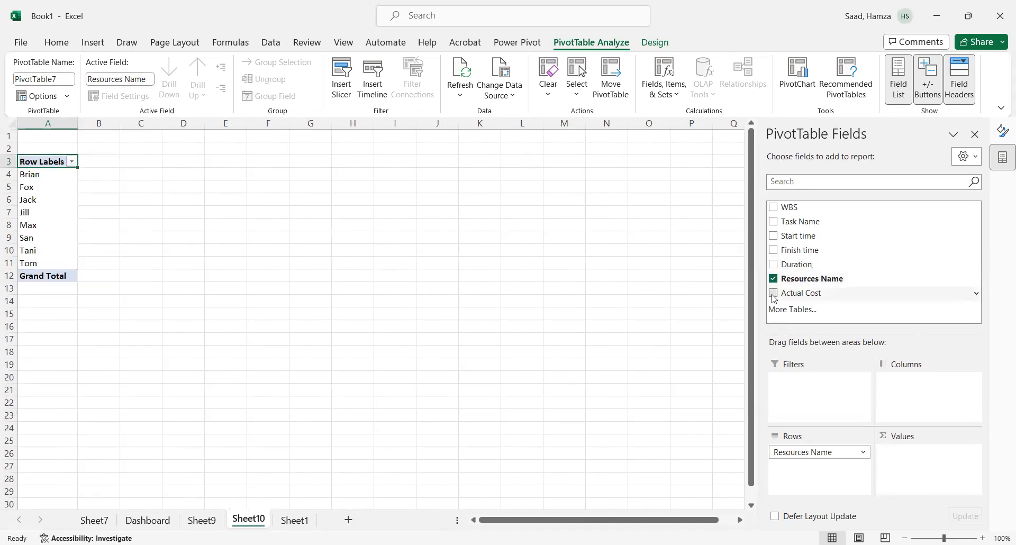
click(773, 294)
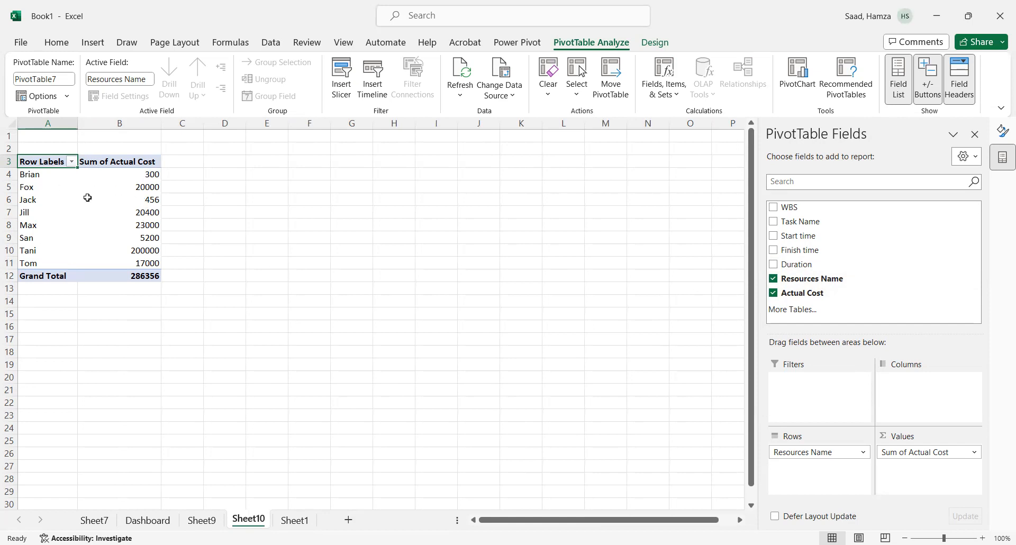
Insert a Clustered Bar PivotChart from the Sum of Actual Cost PivotTable in A3:B11.
drag(36, 162, 118, 265)
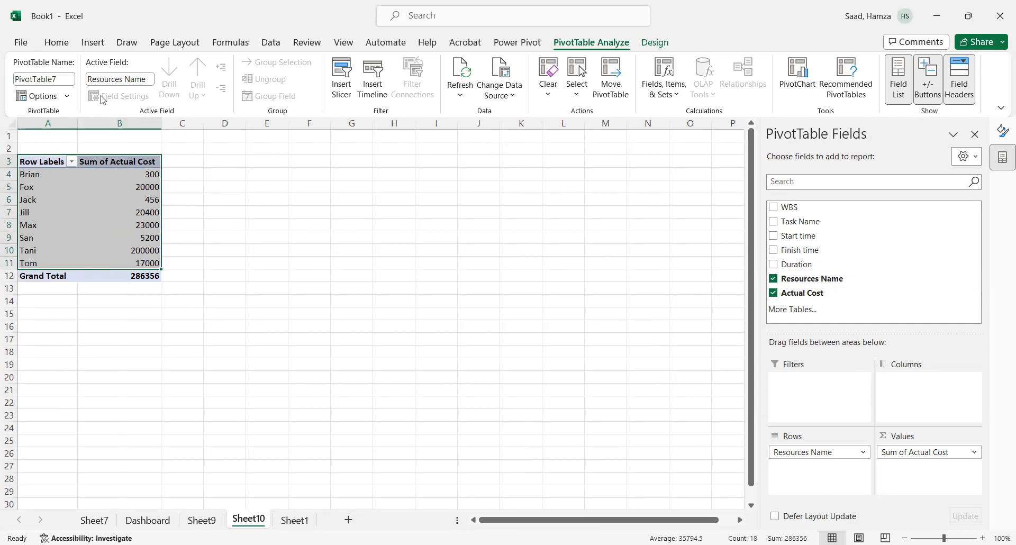
click(88, 47)
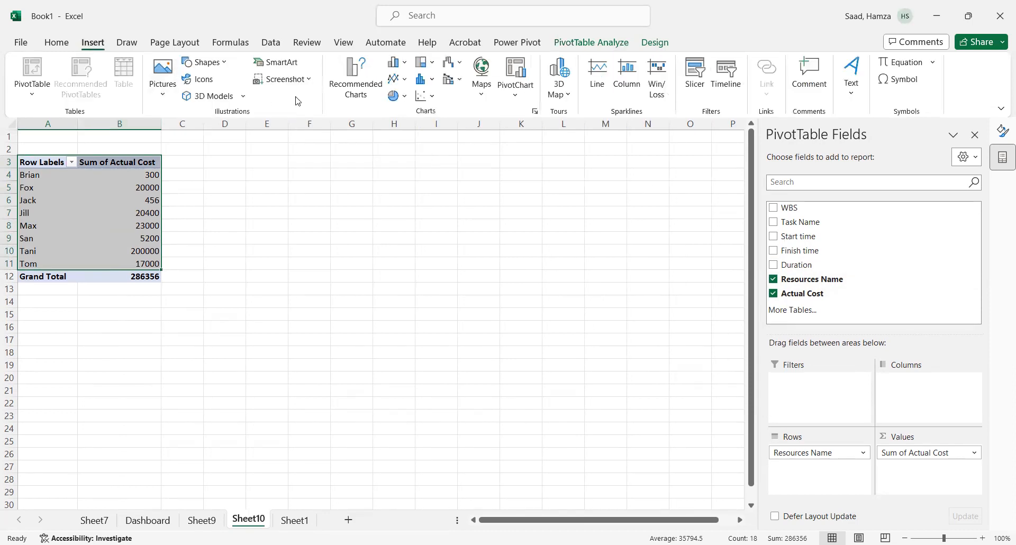
click(353, 82)
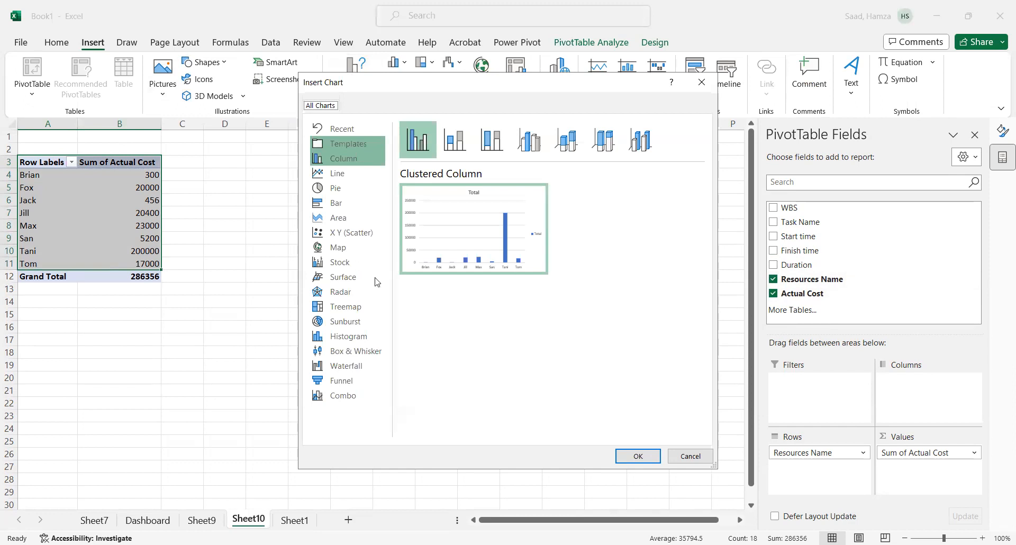
click(321, 206)
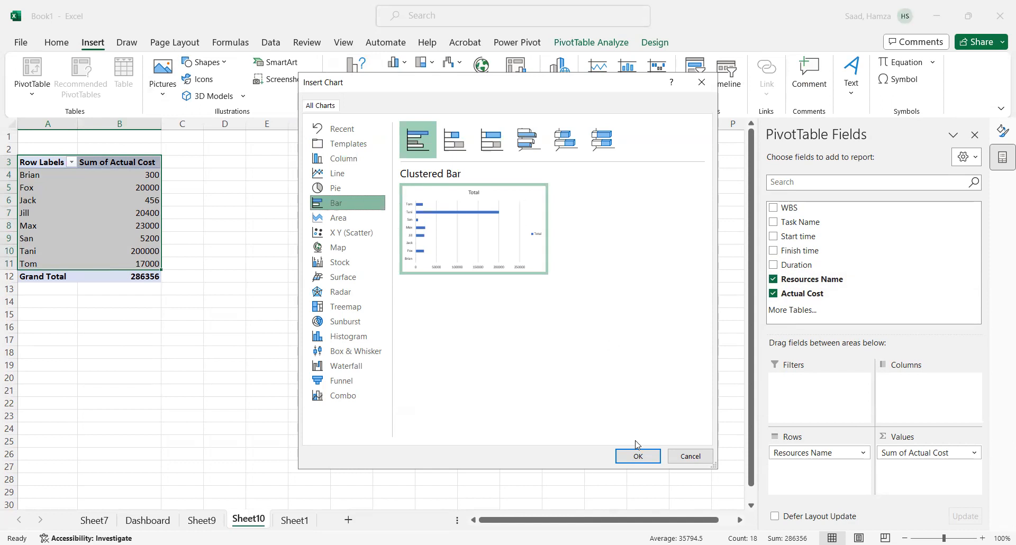
click(639, 459)
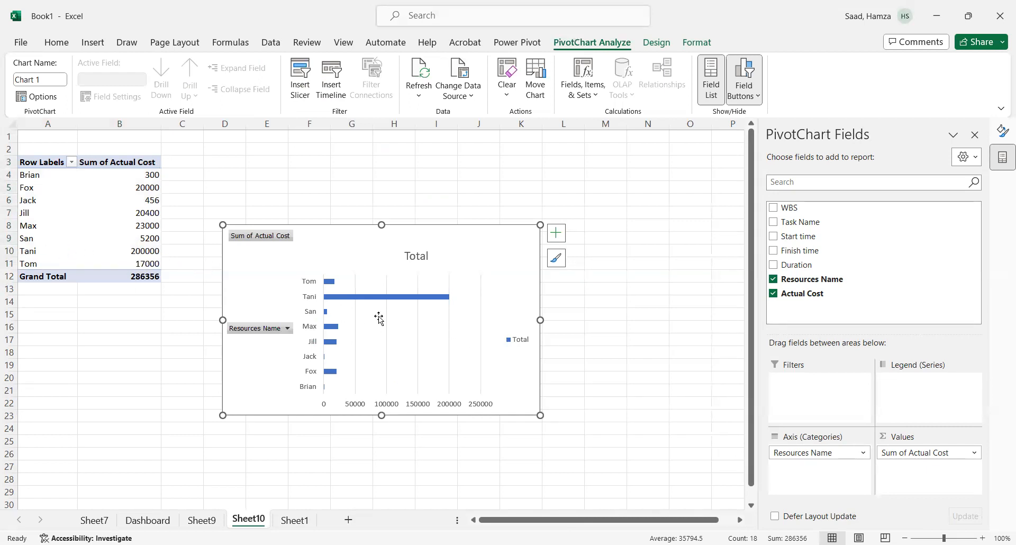
Widen the actual cost bar chart slightly and delete its title.
drag(541, 320, 551, 320)
click(426, 257)
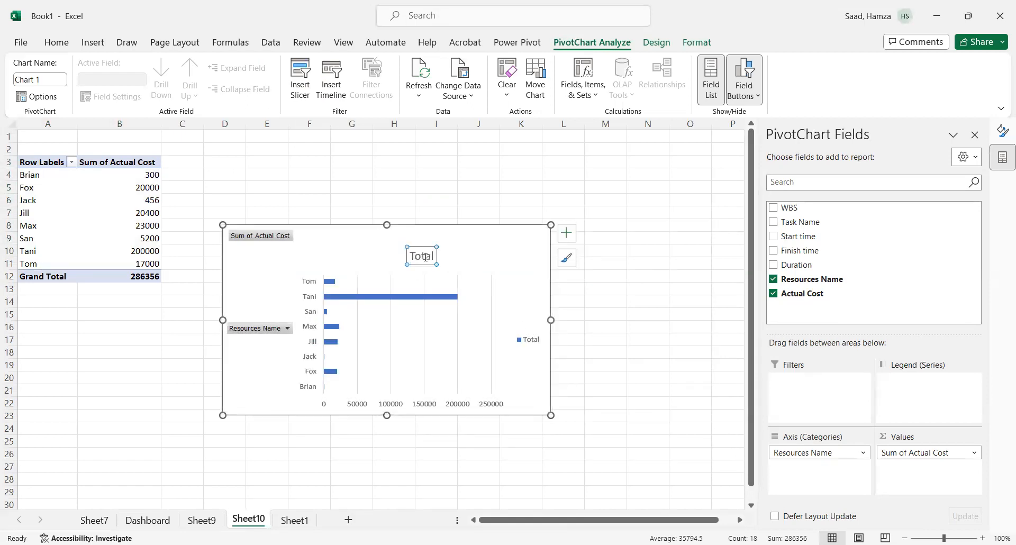
key(Delete)
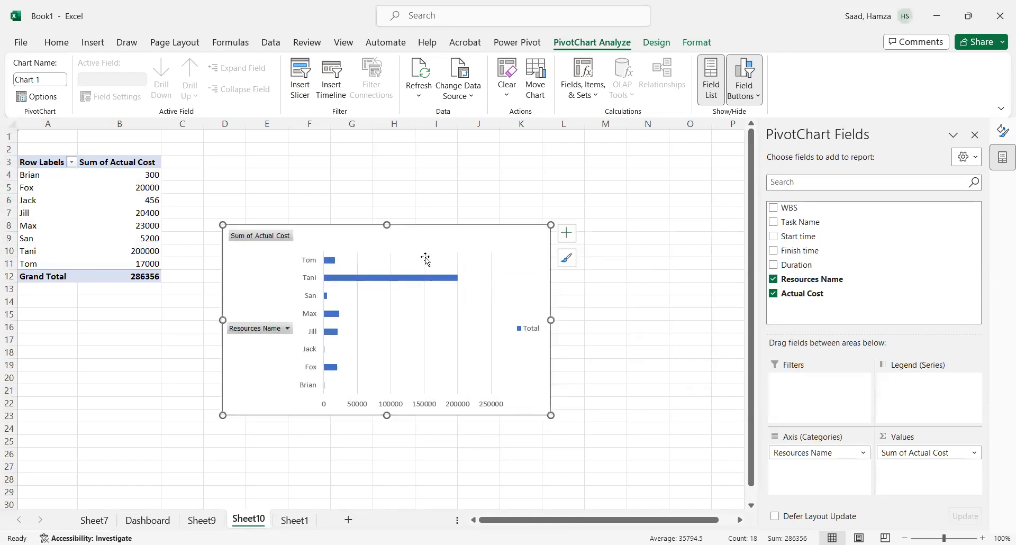
Hide the Sum of Actual Cost value button and the Resources Name axis button on the bar chart.
right_click(278, 238)
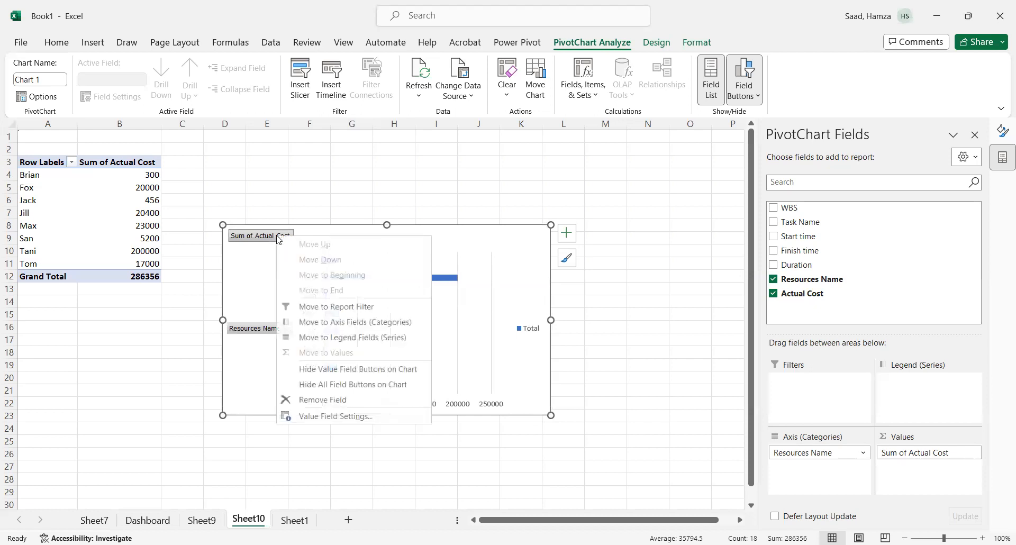
click(319, 369)
right_click(261, 324)
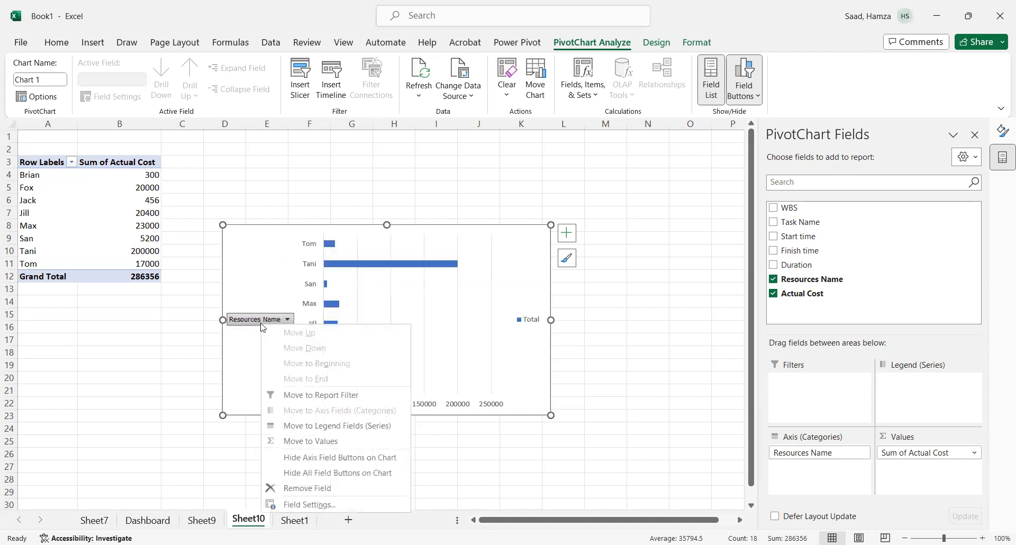
click(300, 458)
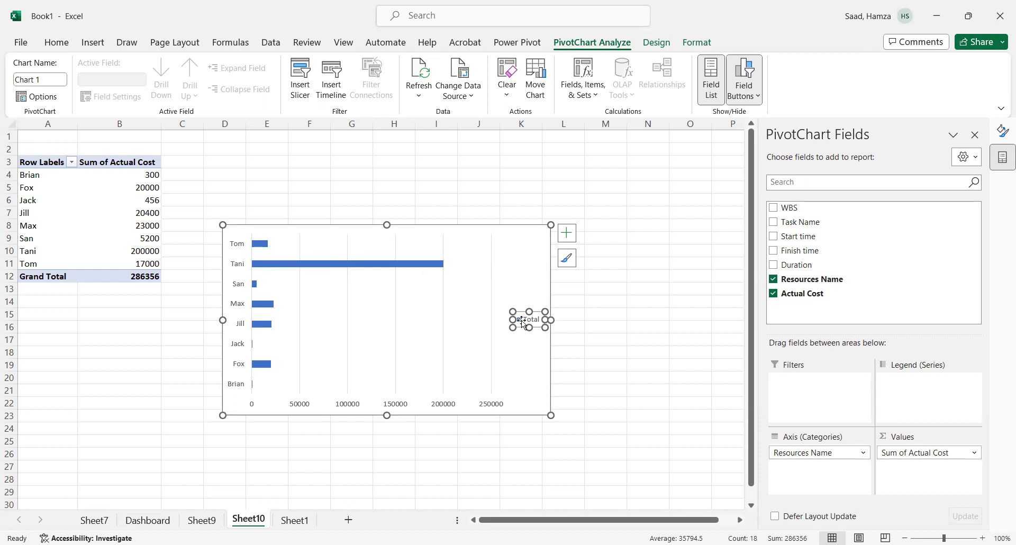
Delete the legend and the vertical gridlines from the actual cost bar chart, narrowing the chart slightly.
key(Delete)
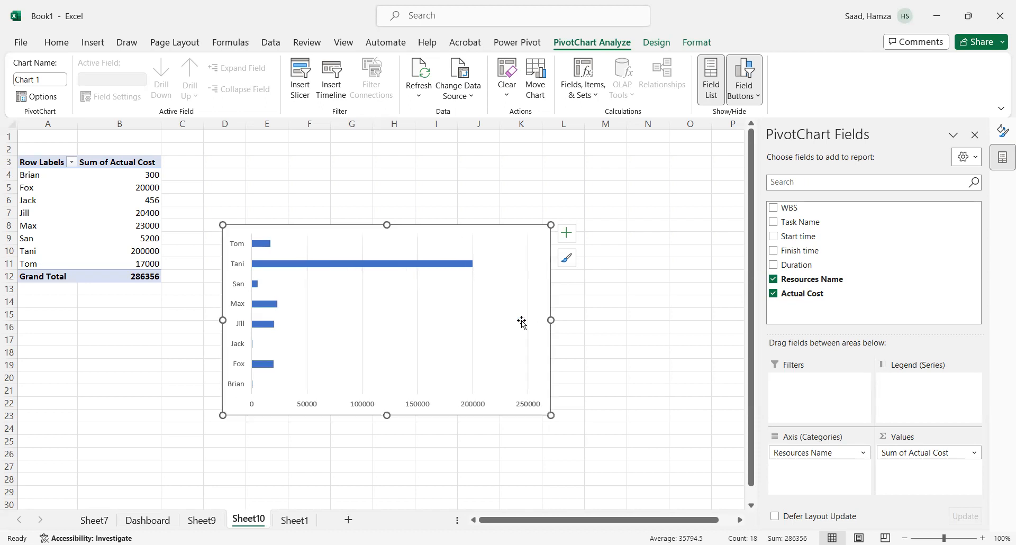
click(472, 321)
key(Delete)
drag(551, 321, 511, 321)
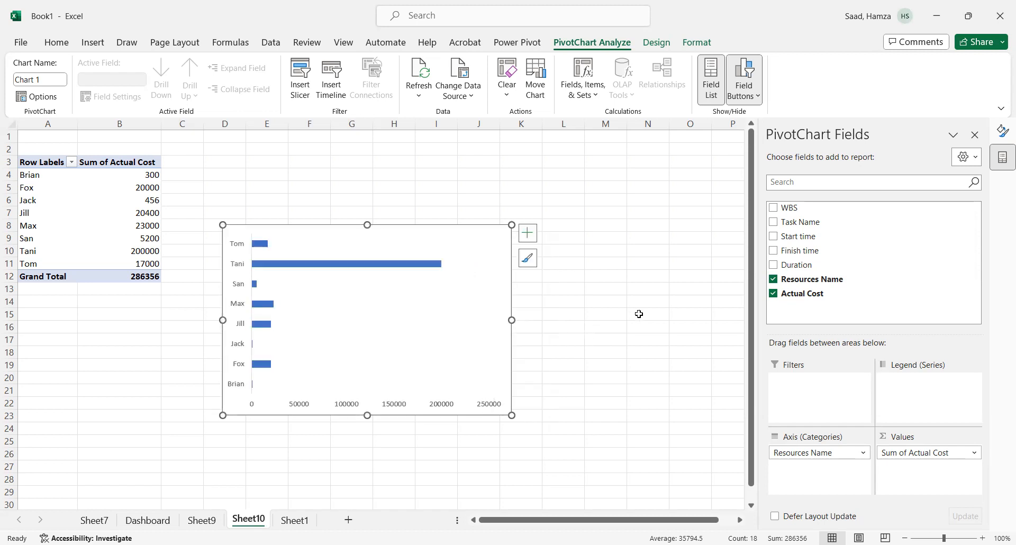
Make the resource name axis labels on the bar chart bold at font size 10.5.
click(234, 309)
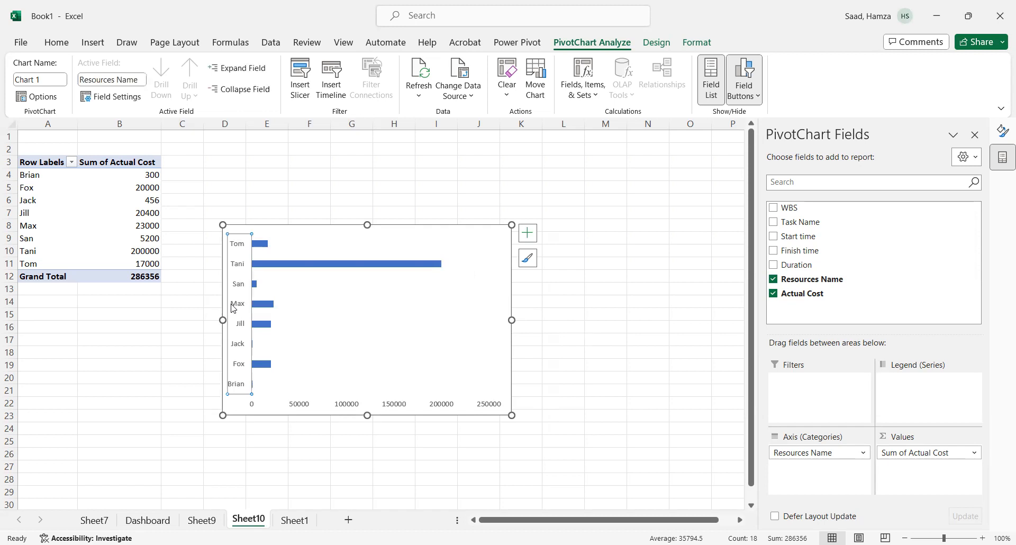
click(56, 44)
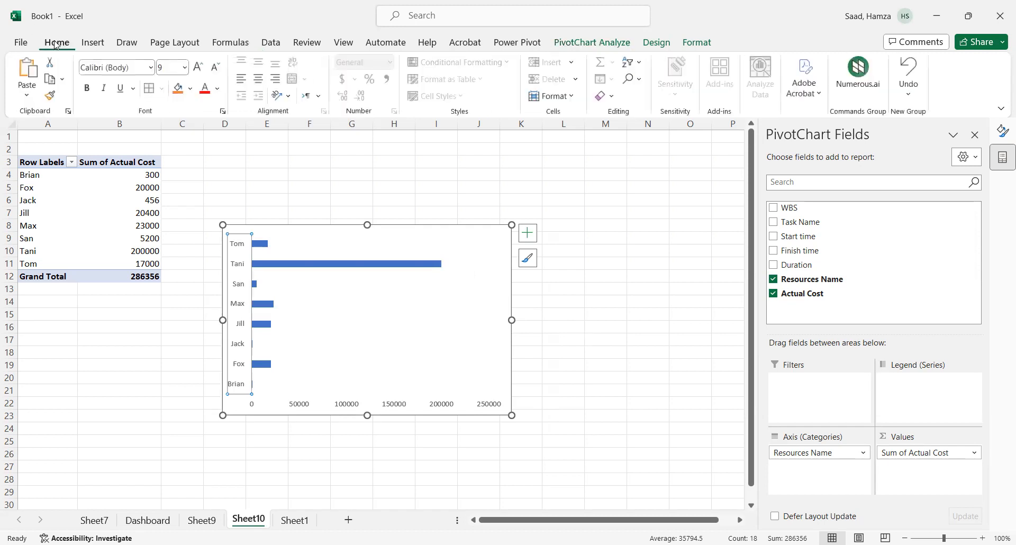
click(86, 88)
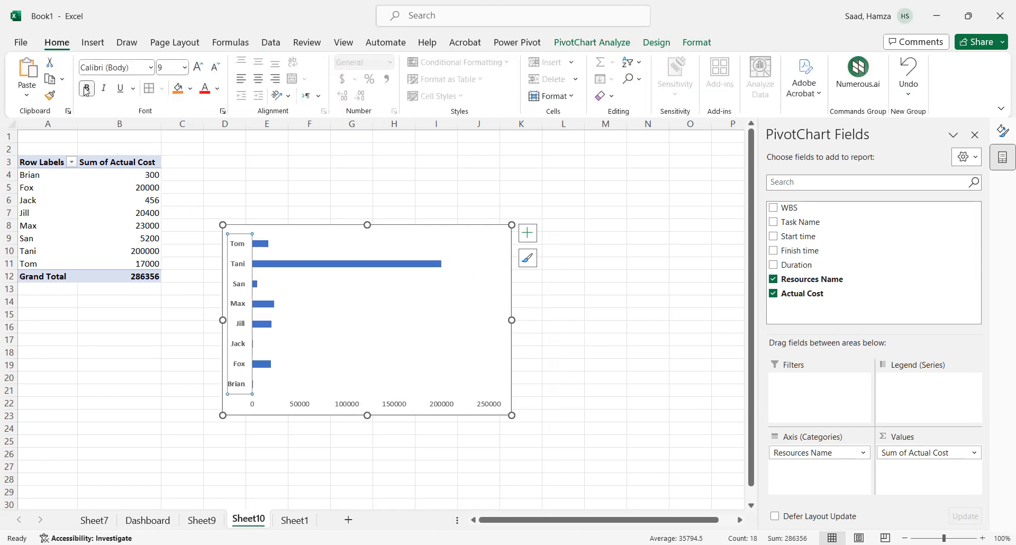
click(196, 72)
click(197, 72)
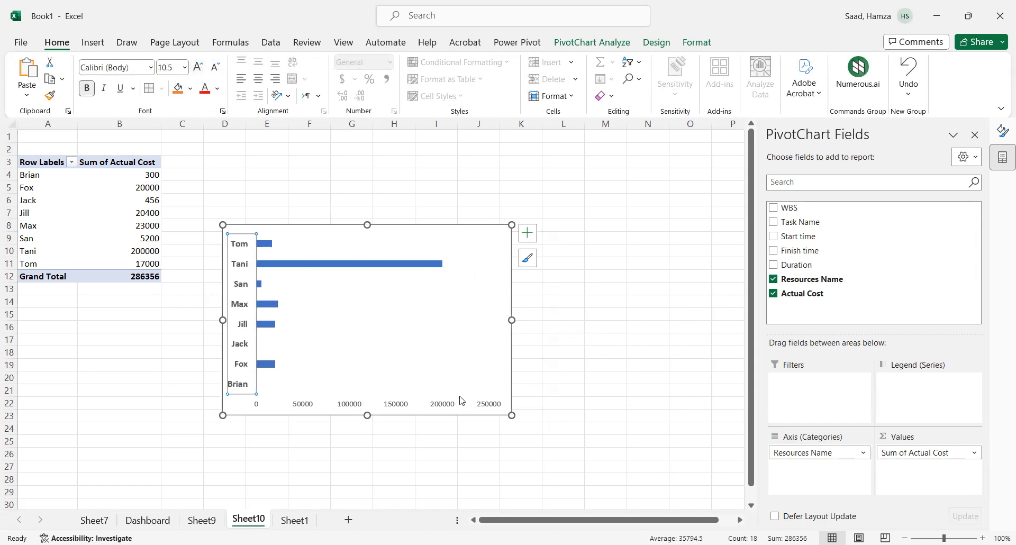
Make the value axis numbers on the bar chart bold at font size 10.
click(449, 407)
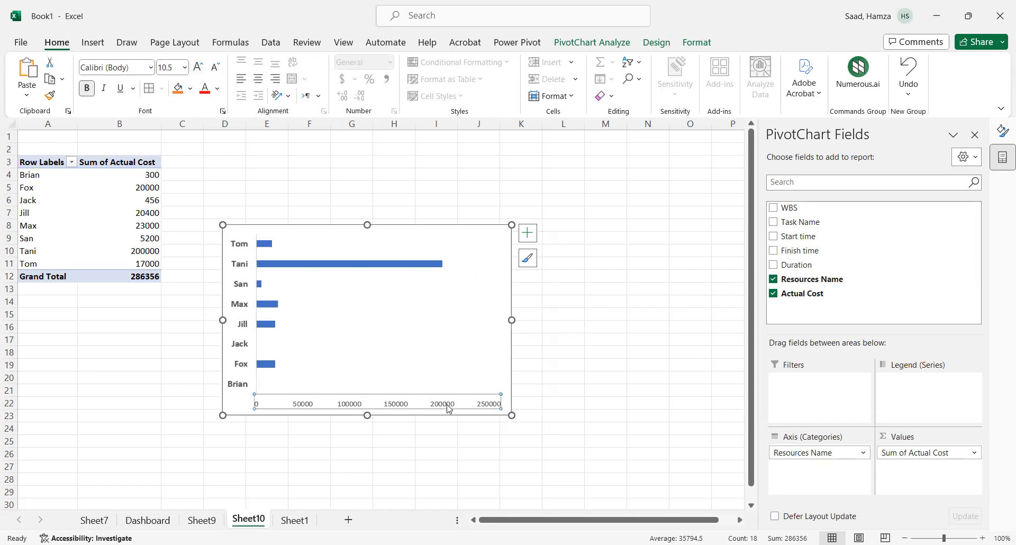
click(88, 89)
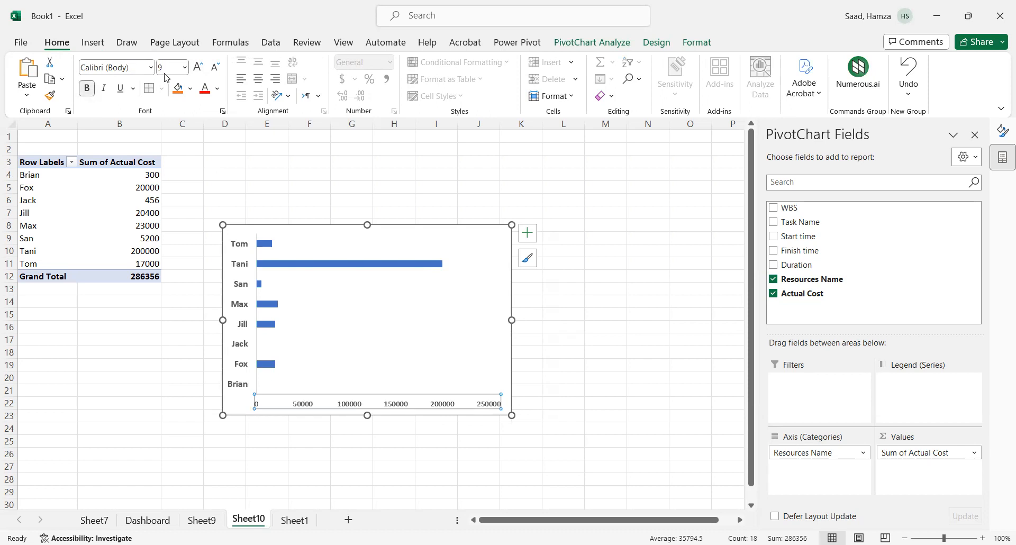
click(198, 66)
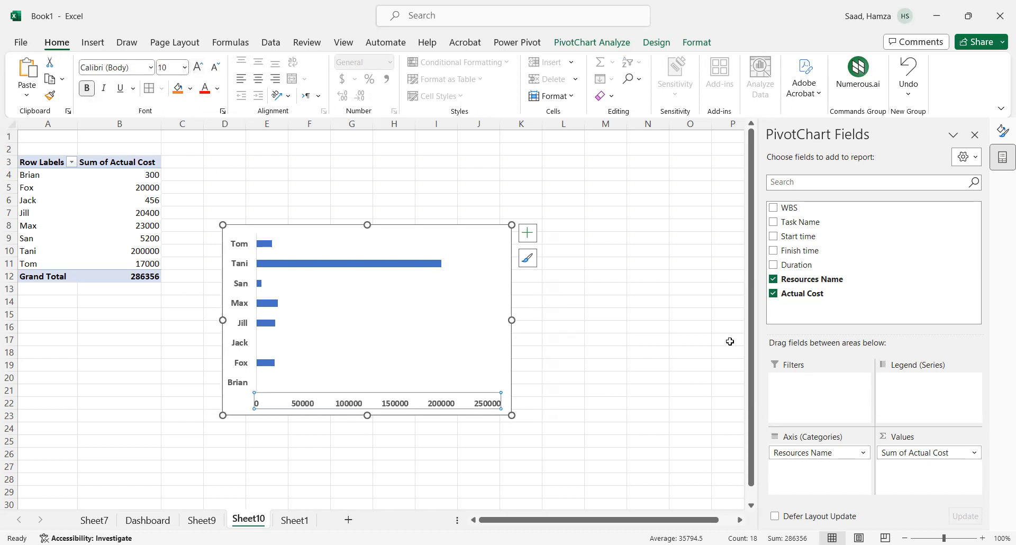
Fill the bar chart's area with a light theme green and add data labels to its bars.
click(510, 407)
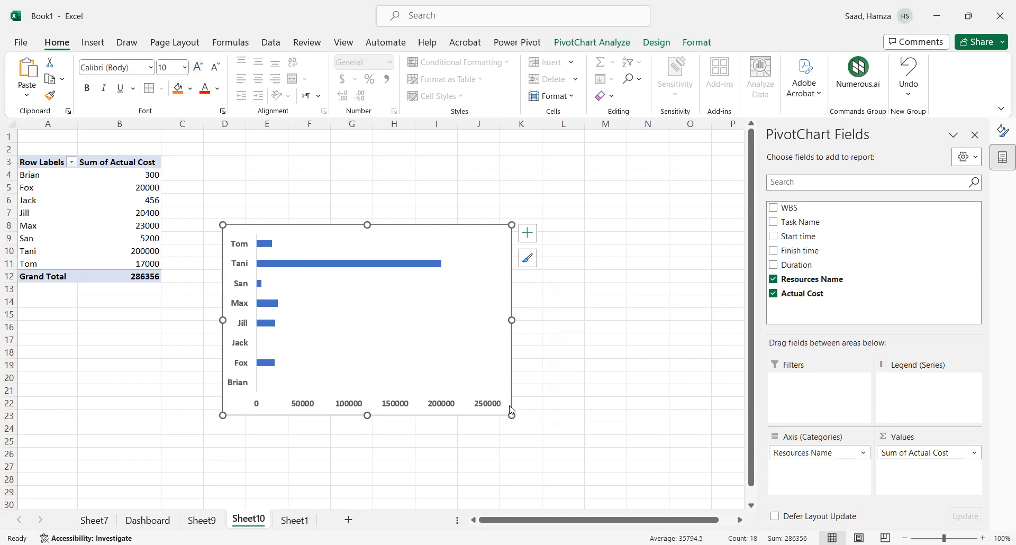
right_click(510, 406)
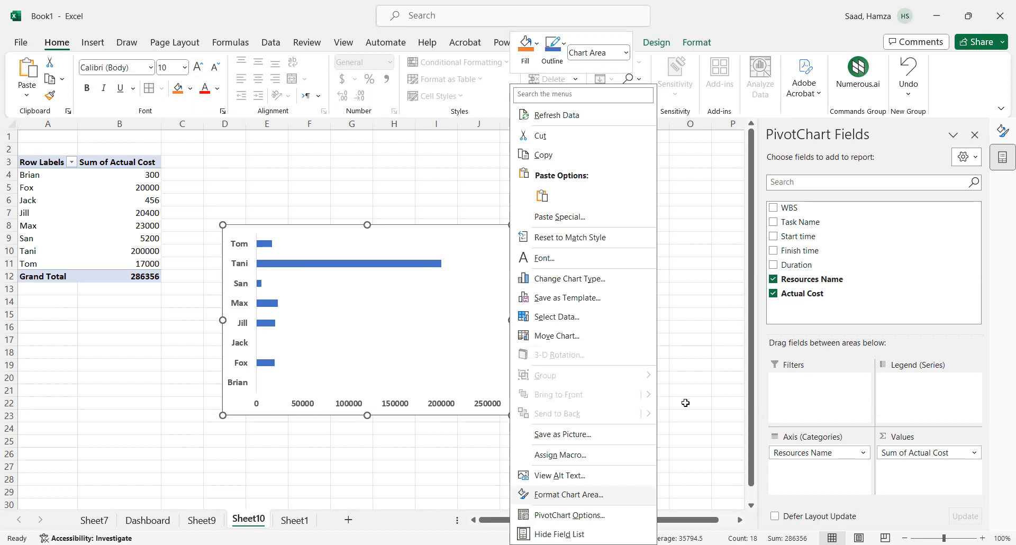
click(547, 495)
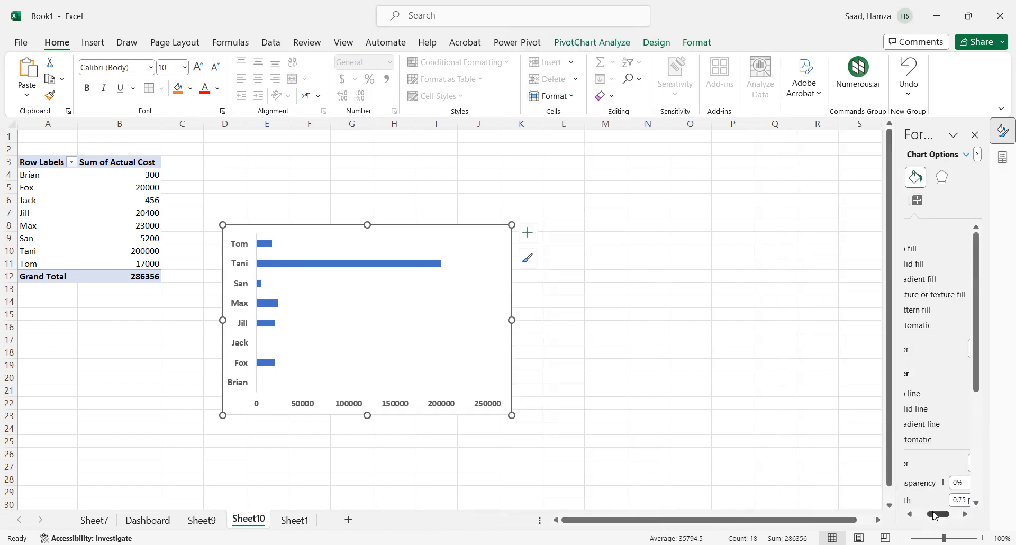
drag(936, 516, 948, 516)
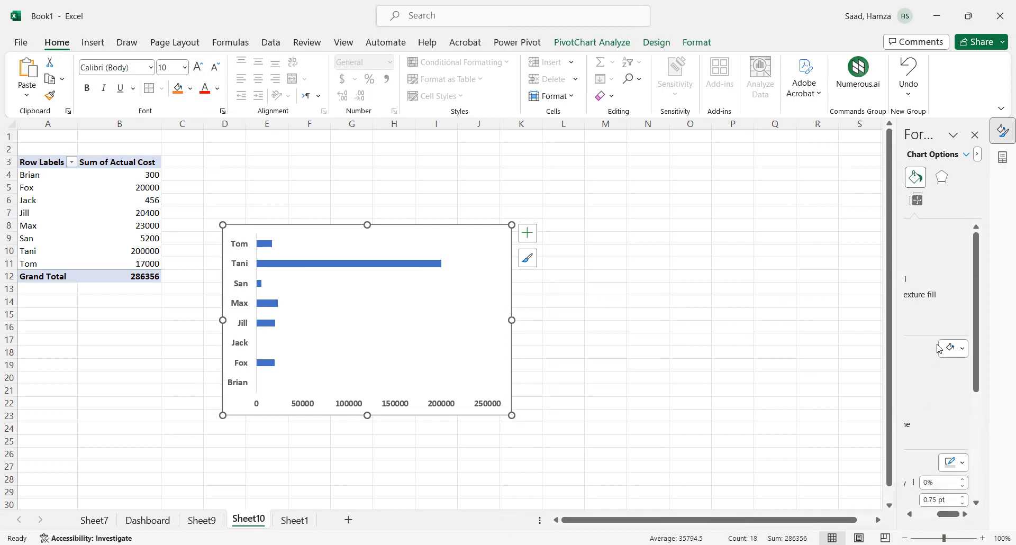
click(963, 349)
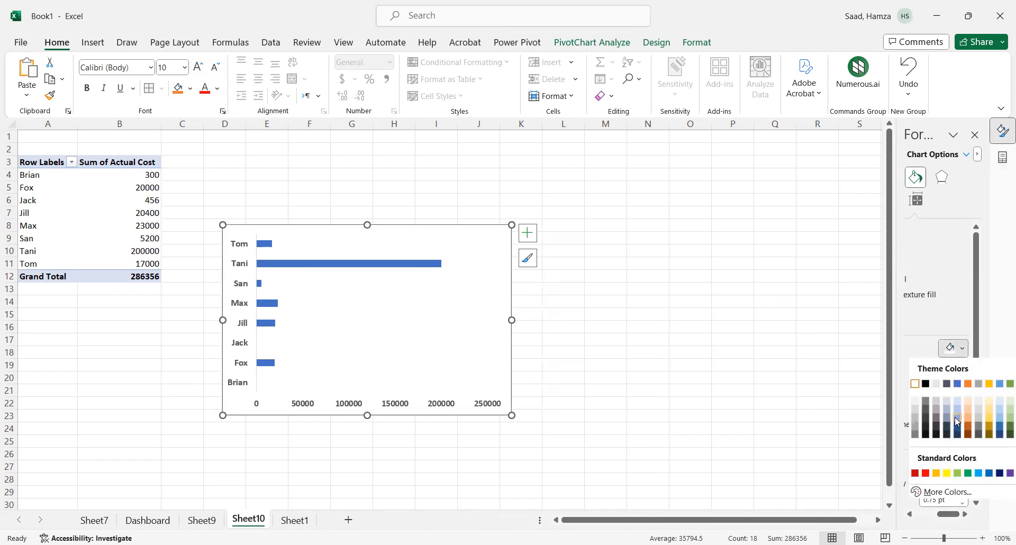
click(1009, 419)
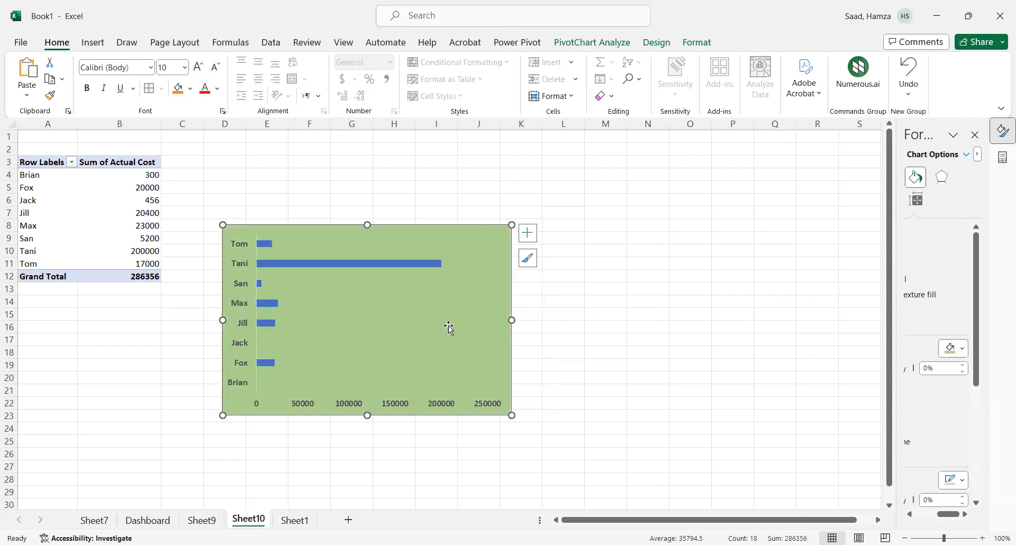
right_click(311, 265)
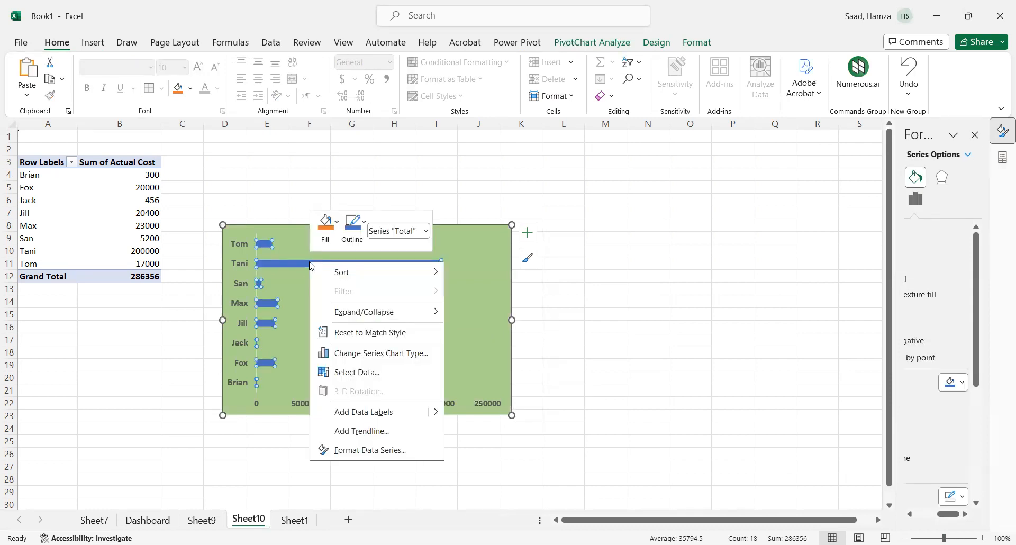
click(346, 413)
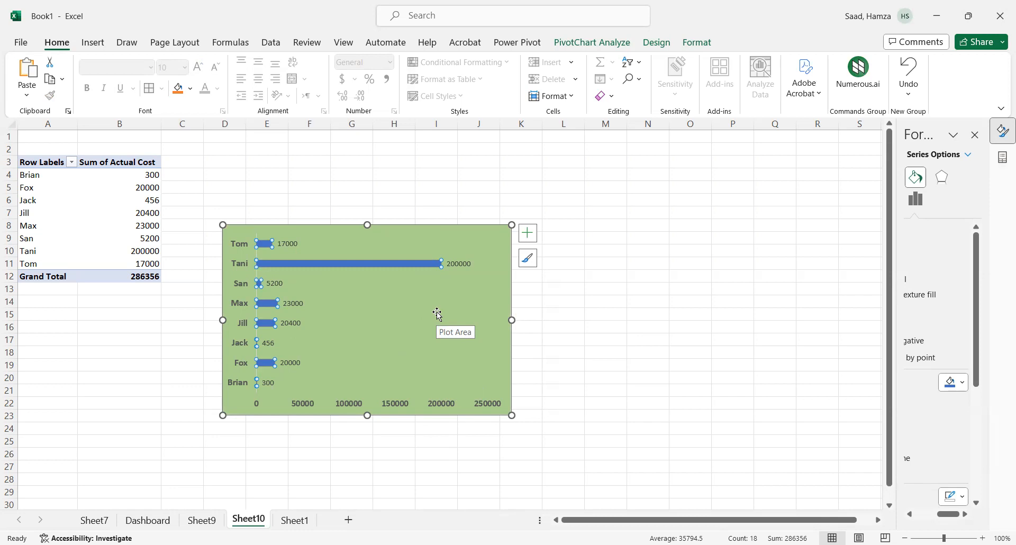
Copy the actual cost bar chart from Sheet10 and paste it onto the Dashboard sheet below the existing charts.
click(494, 394)
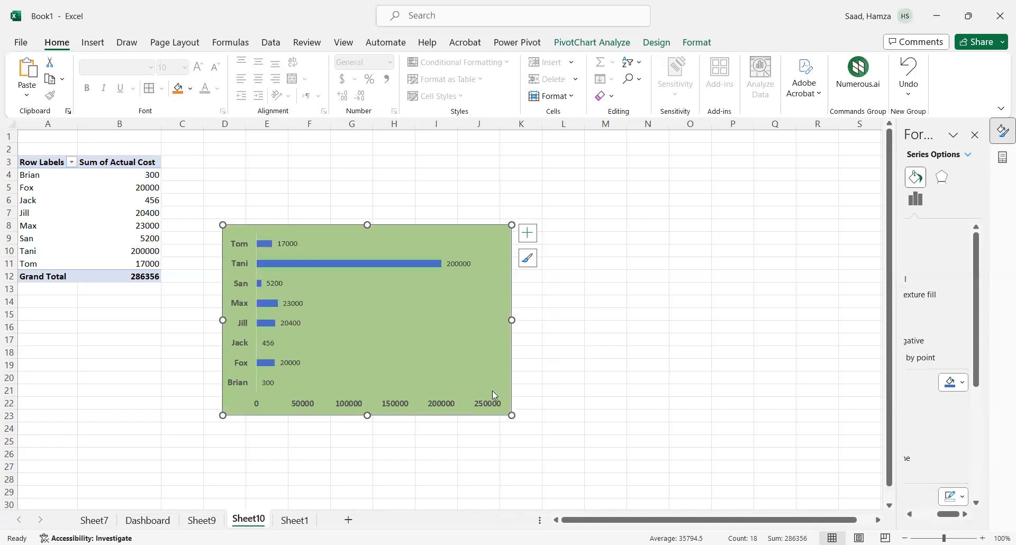
right_click(494, 395)
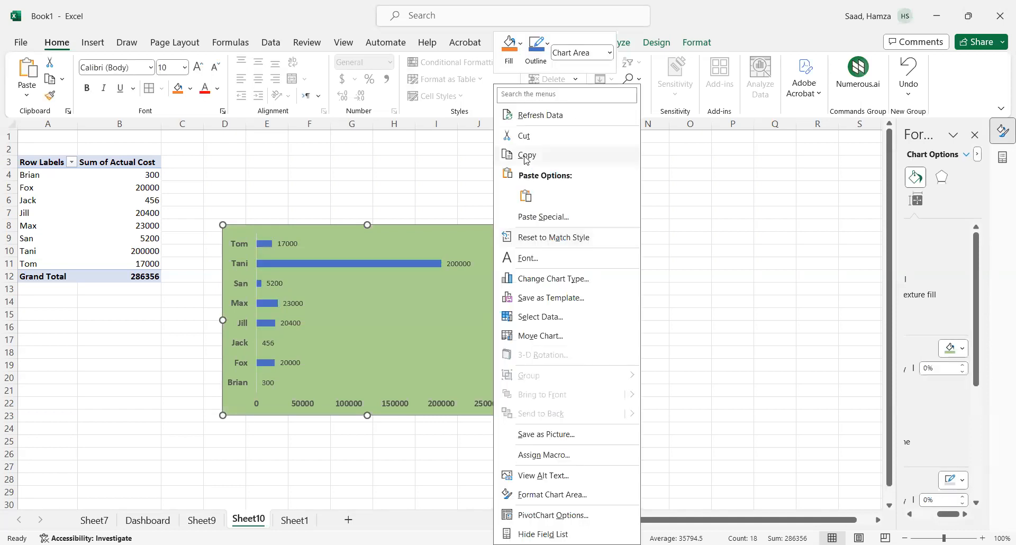
click(527, 156)
click(148, 520)
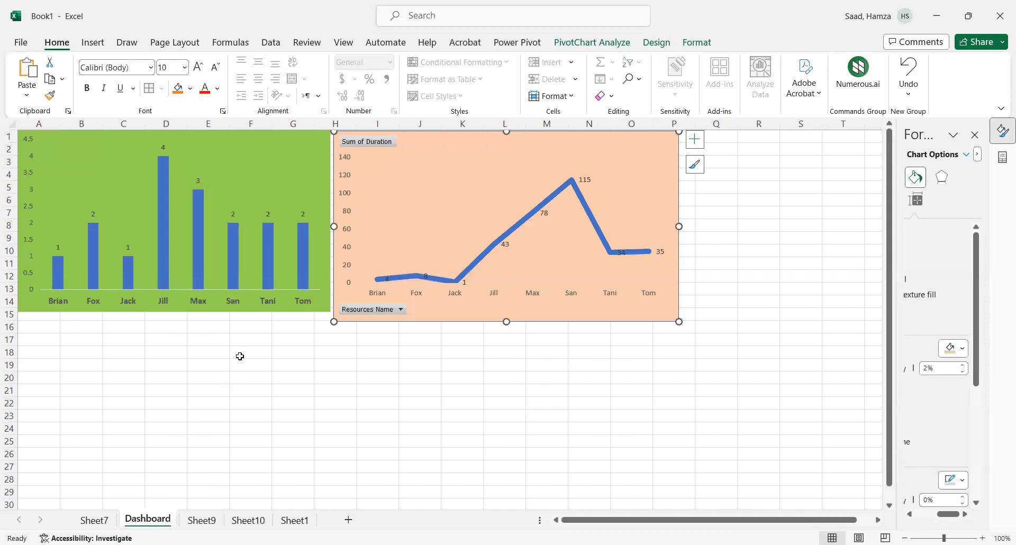
right_click(82, 352)
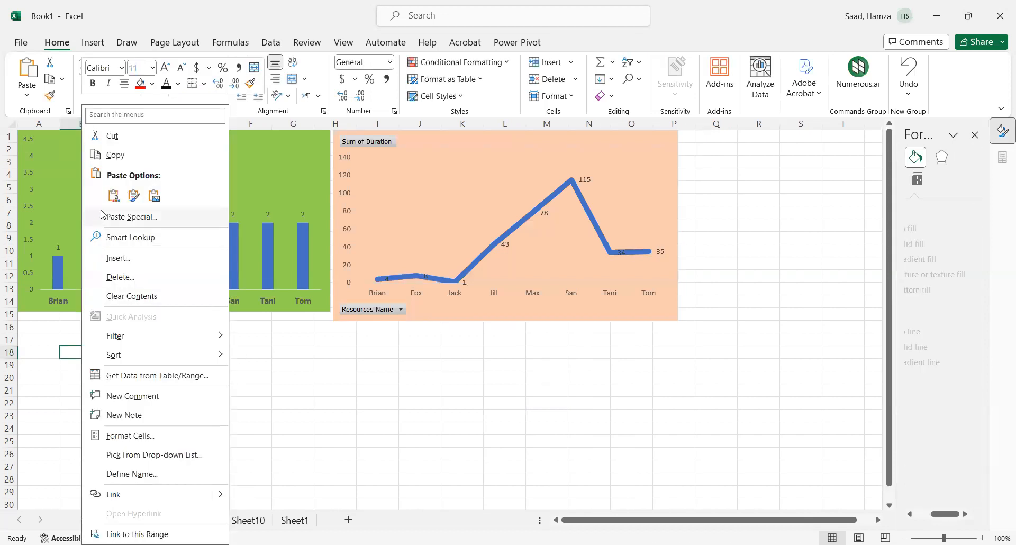
click(113, 194)
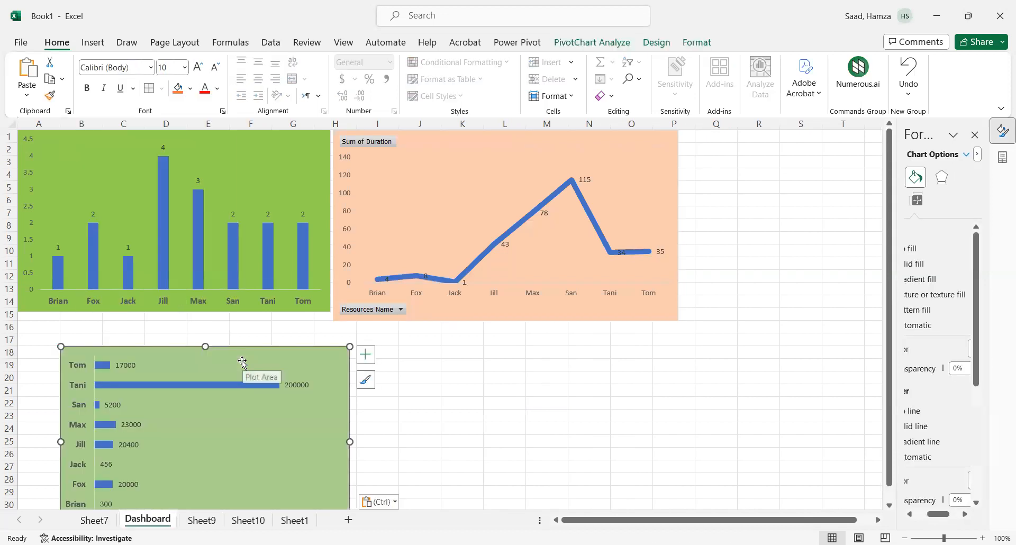
click(239, 358)
drag(230, 353, 225, 352)
click(909, 68)
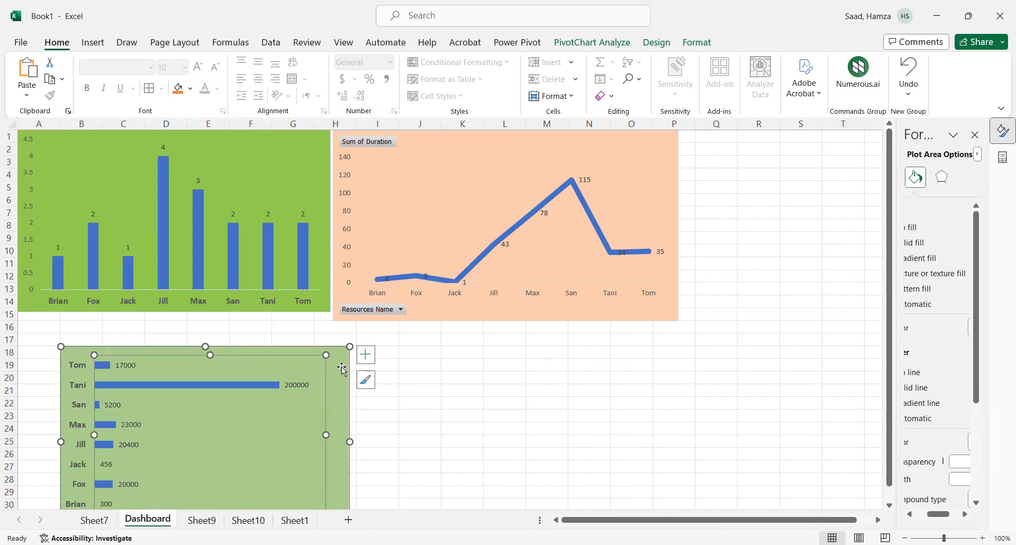
Move the pasted bar chart directly beneath the duration line chart and widen it to match that chart's width.
drag(349, 368, 615, 345)
drag(626, 417, 679, 424)
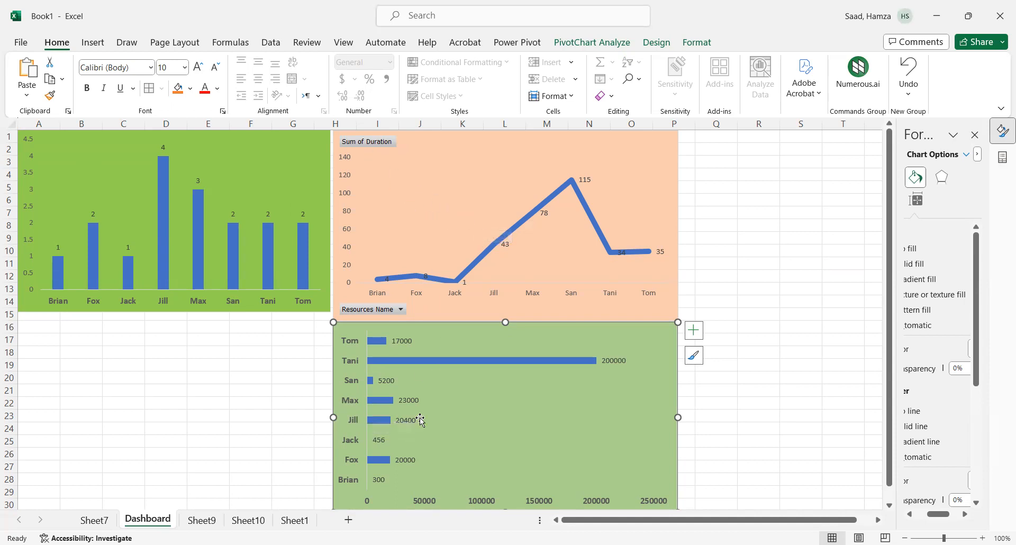
mouse_move(425, 361)
Create a PivotTable on a new worksheet from Sheet1!$D$4:$J$21, closing the formatting pane along the way.
click(292, 522)
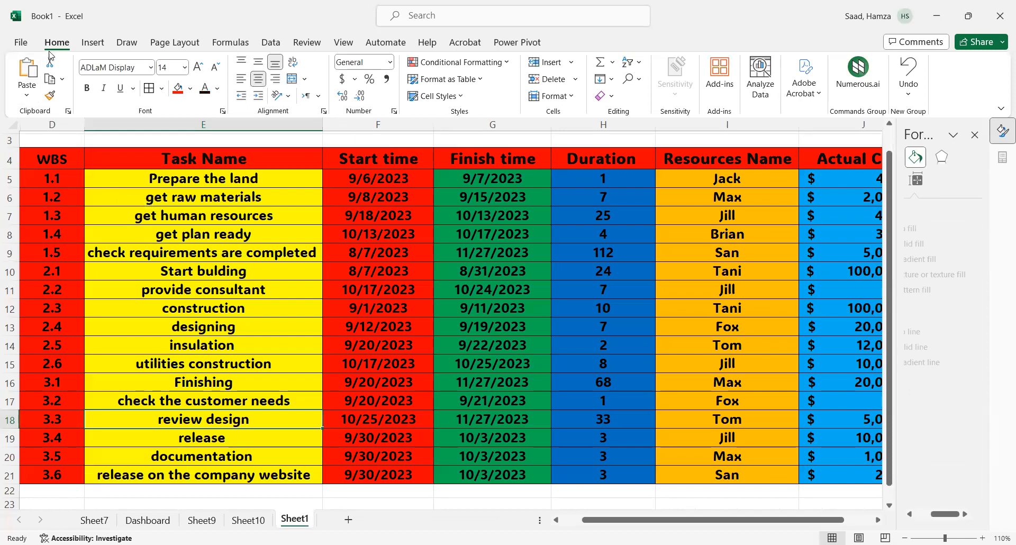
click(92, 45)
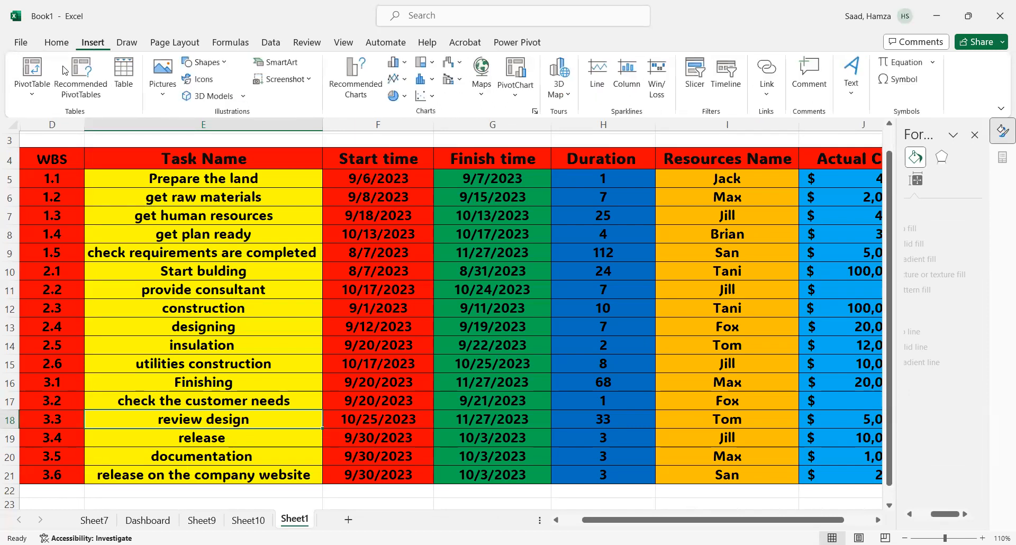
click(33, 74)
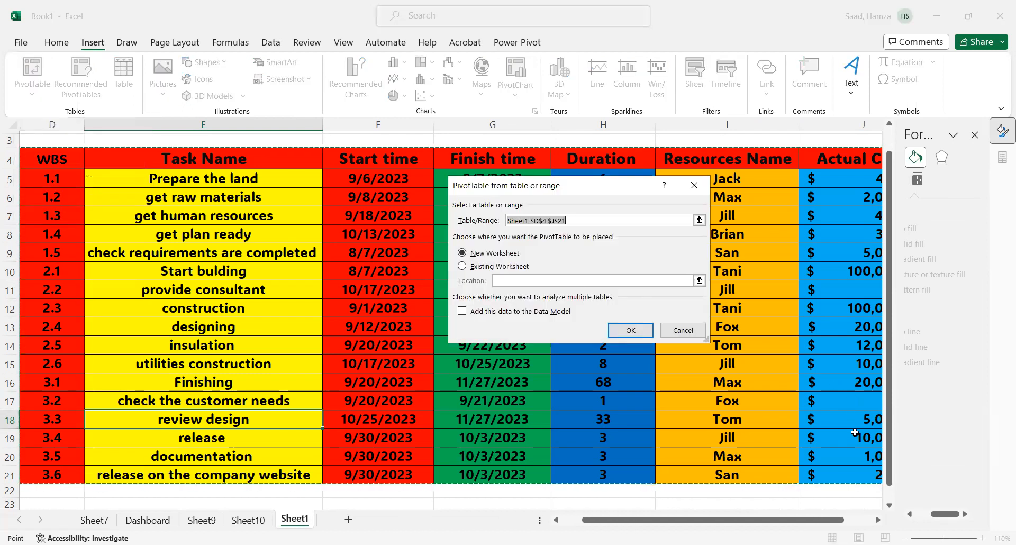
click(975, 133)
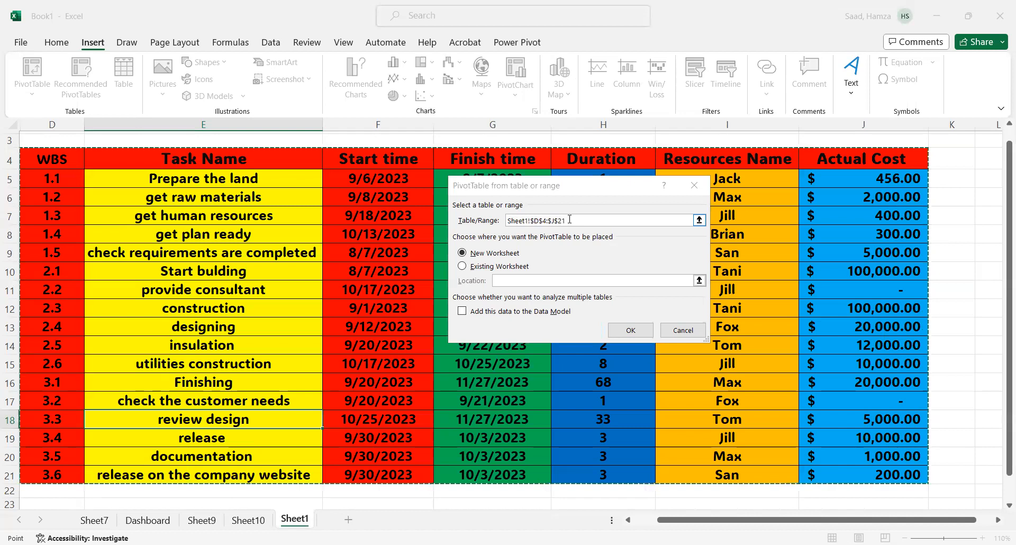
click(632, 331)
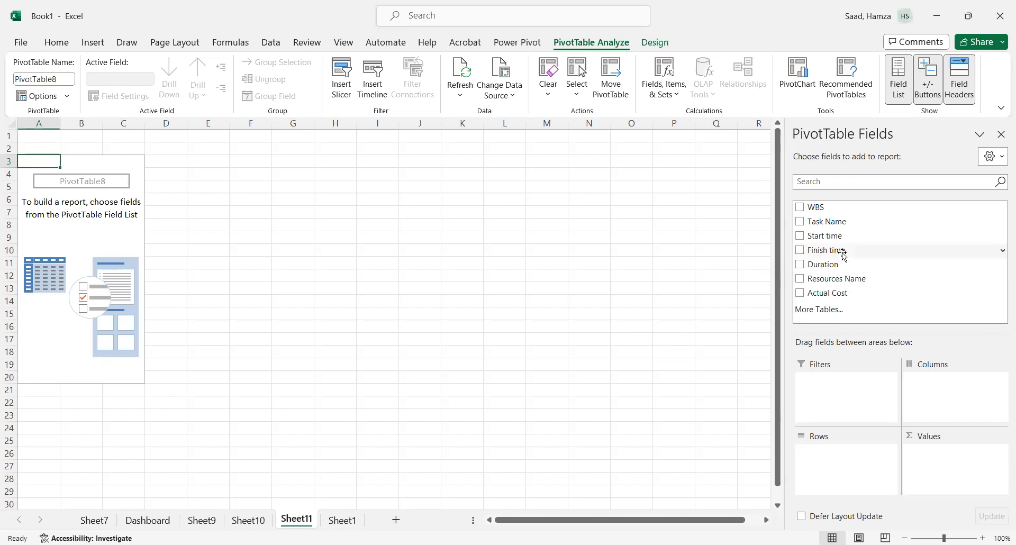
Add Finish time and Start time to the PivotTable rows, clear the Finish time field again and sum Actual Cost.
click(801, 250)
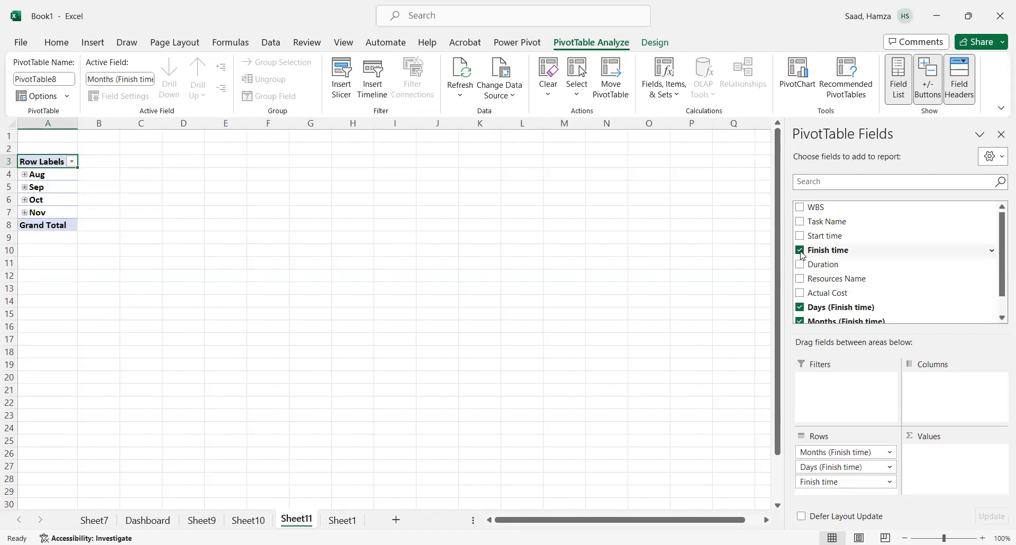
click(800, 237)
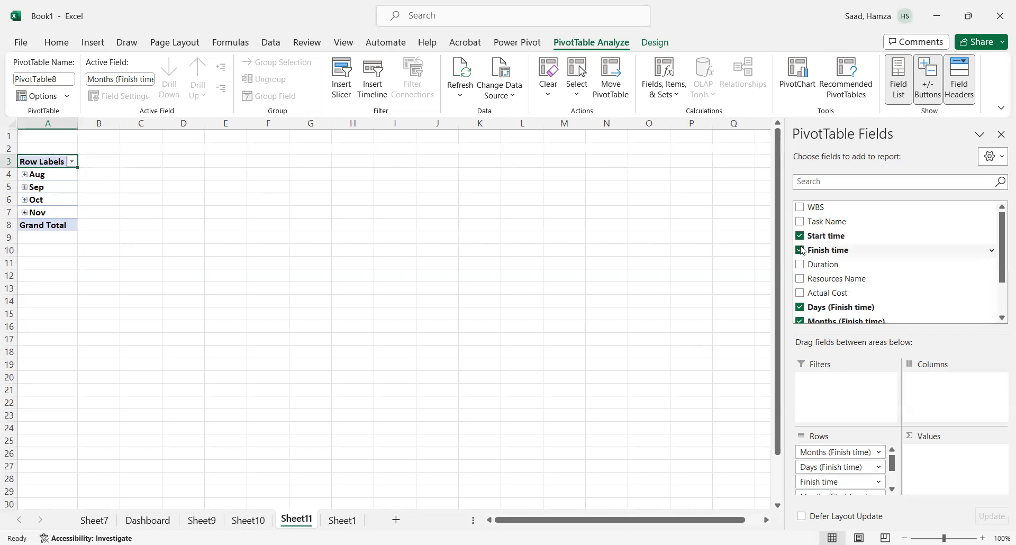
click(800, 250)
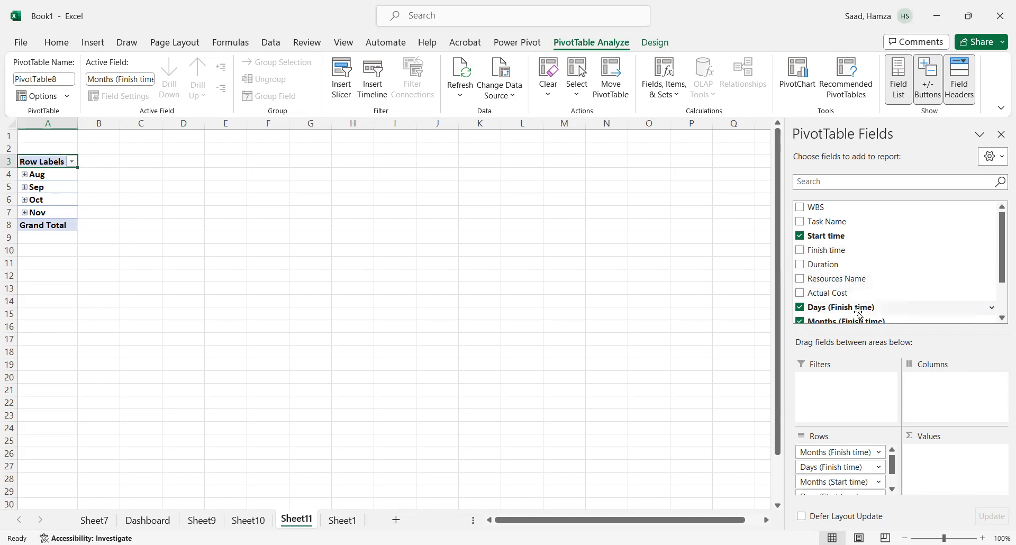
click(801, 294)
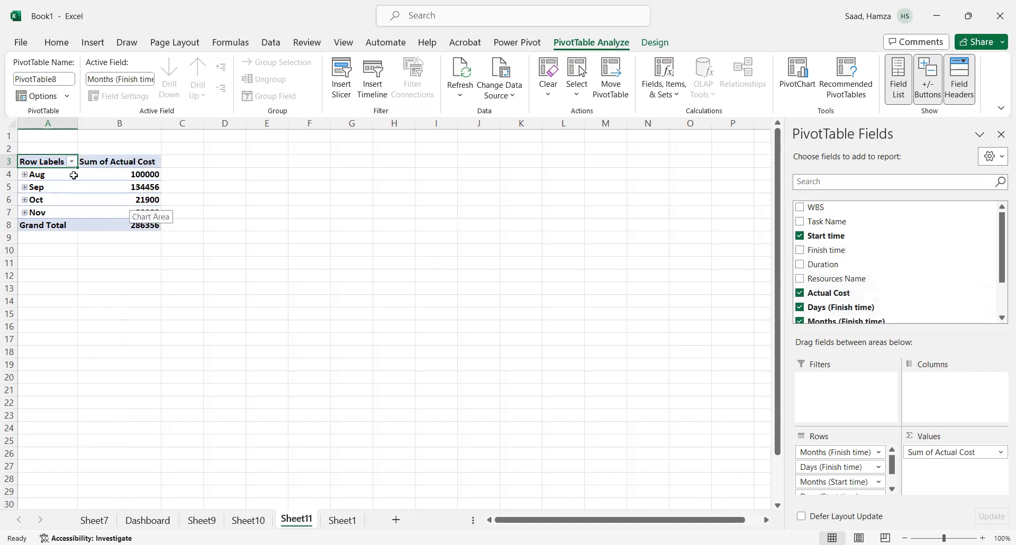
mouse_move(139, 215)
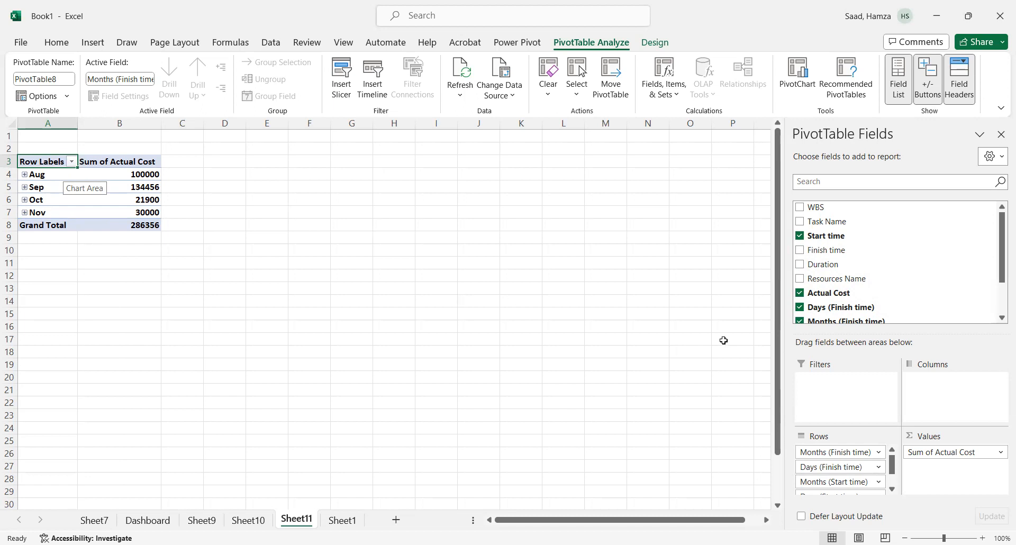
Clear Start time, Actual Cost, Days (Finish time) and Months (Finish time) from the PivotTable fields.
click(801, 237)
click(800, 292)
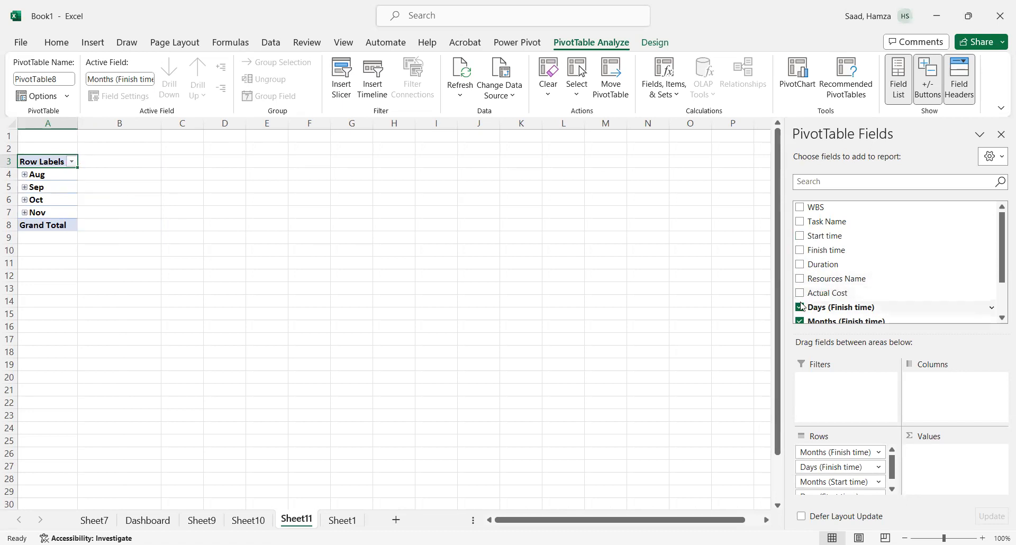
click(799, 310)
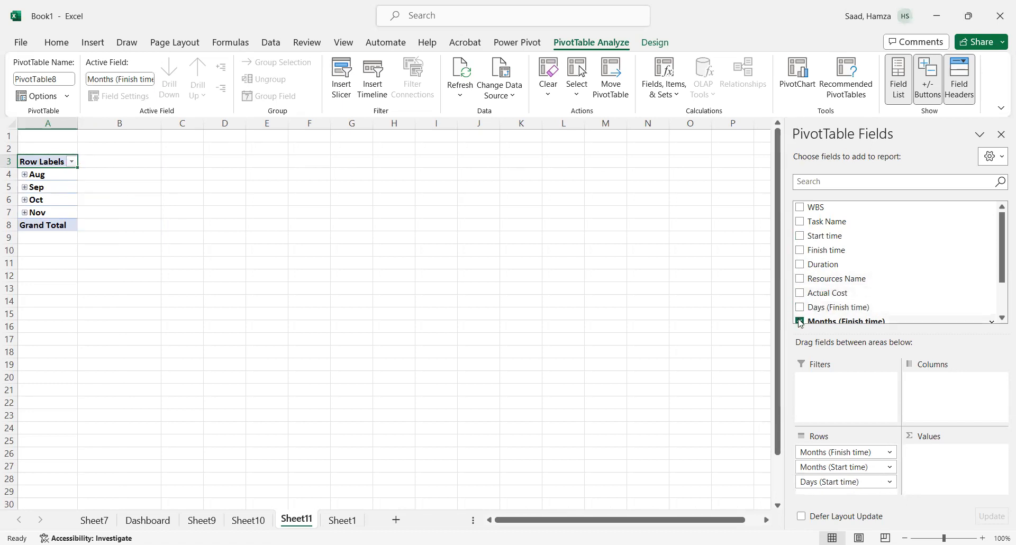
click(800, 321)
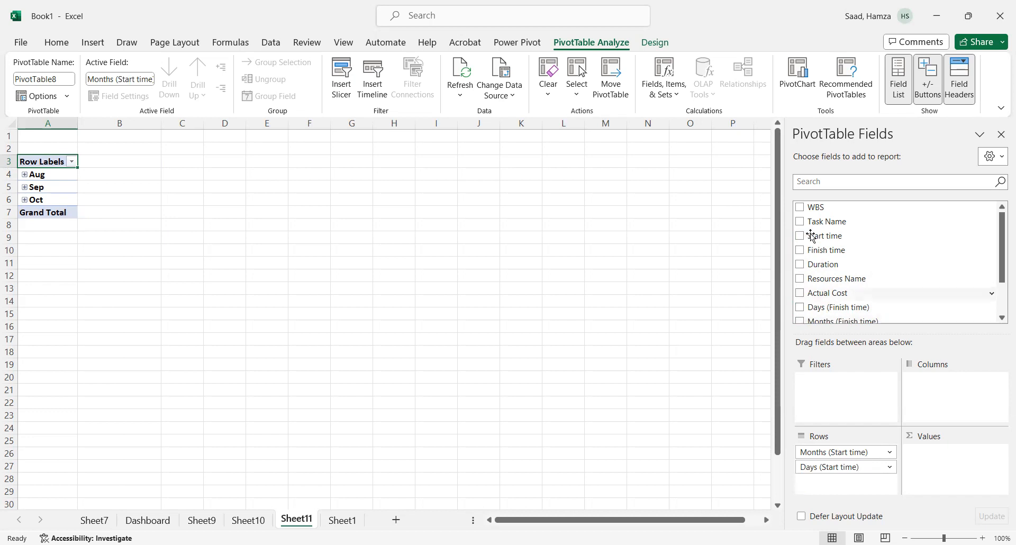
Sum WBS in the PivotTable and remove Days (Start time) and Months (Start time) from the rows.
click(801, 208)
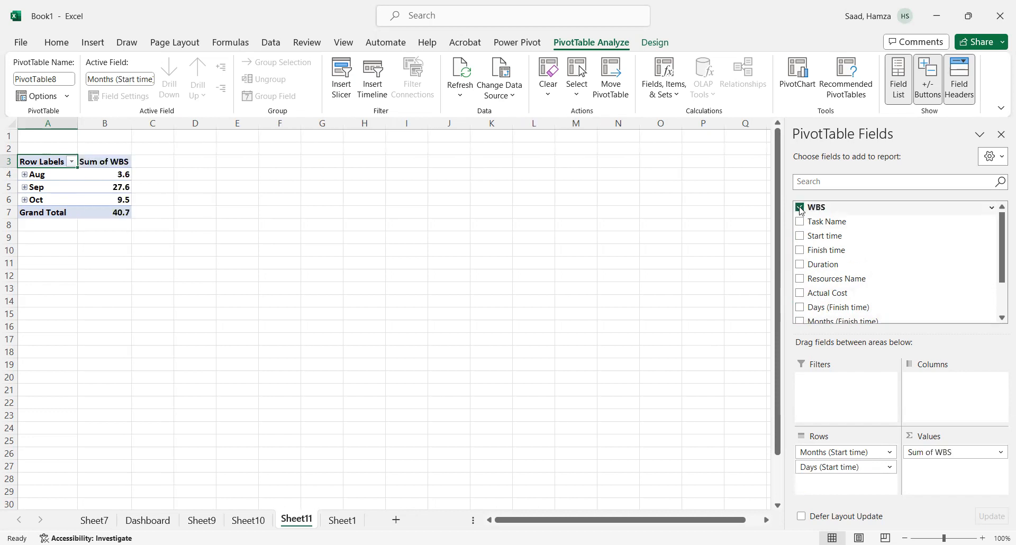
drag(1002, 281, 1002, 312)
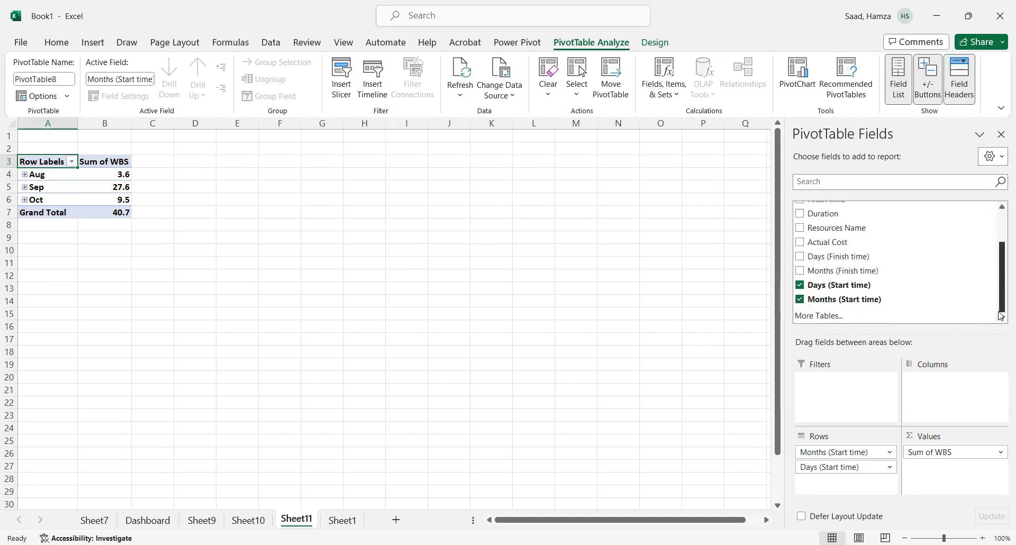
click(800, 286)
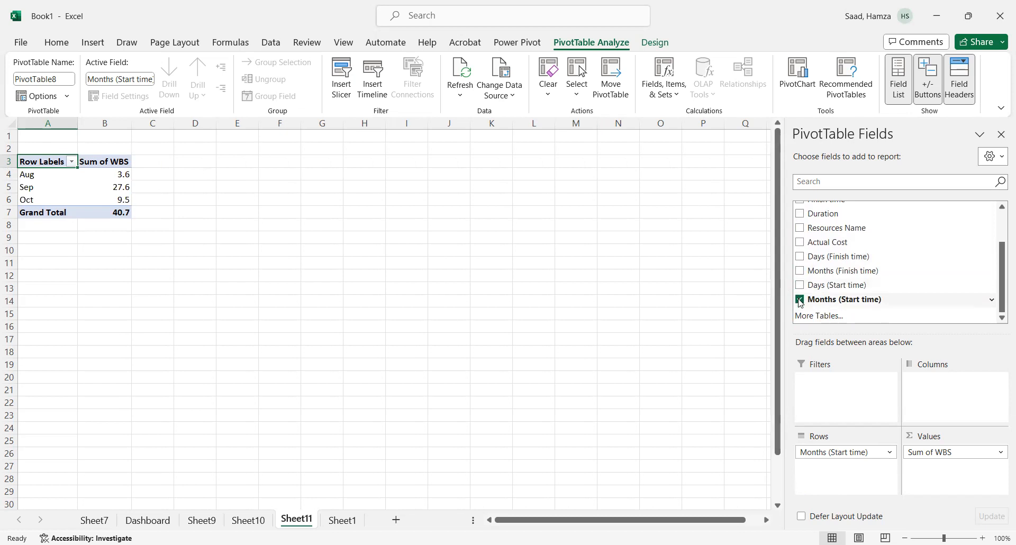
click(801, 299)
drag(1003, 308, 1002, 278)
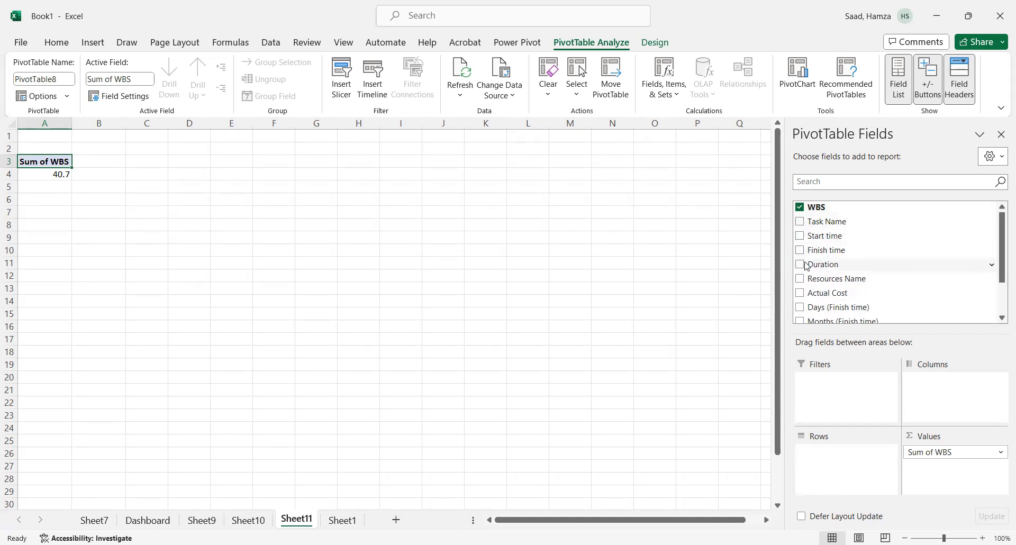
Add Actual Cost as a summed value and summarize the WBS field by Count.
click(800, 293)
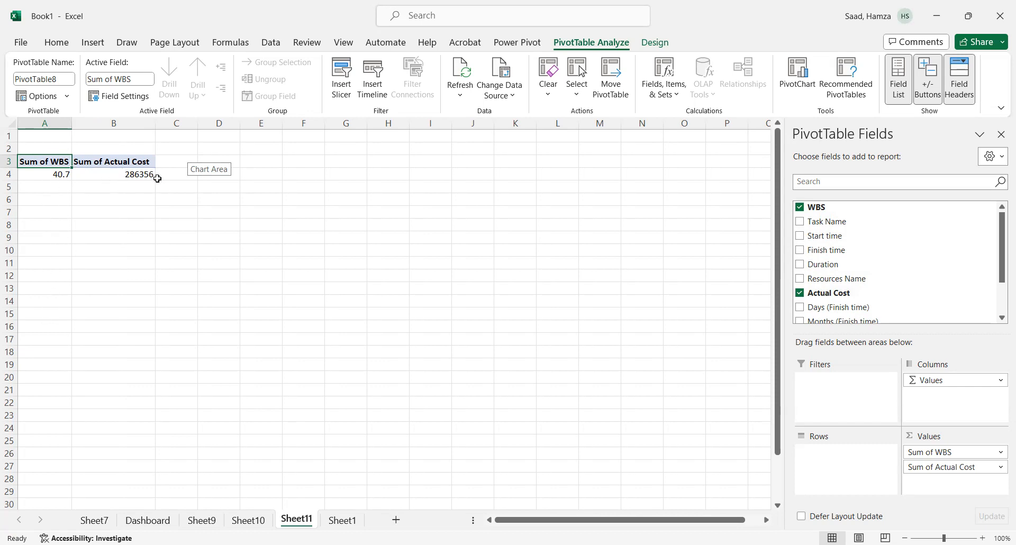
double_click(54, 165)
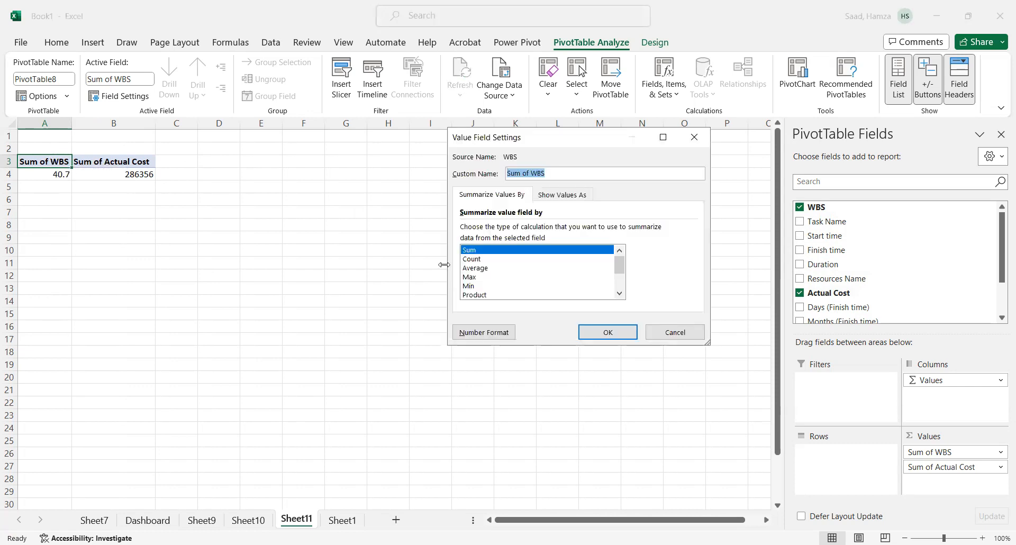
click(473, 260)
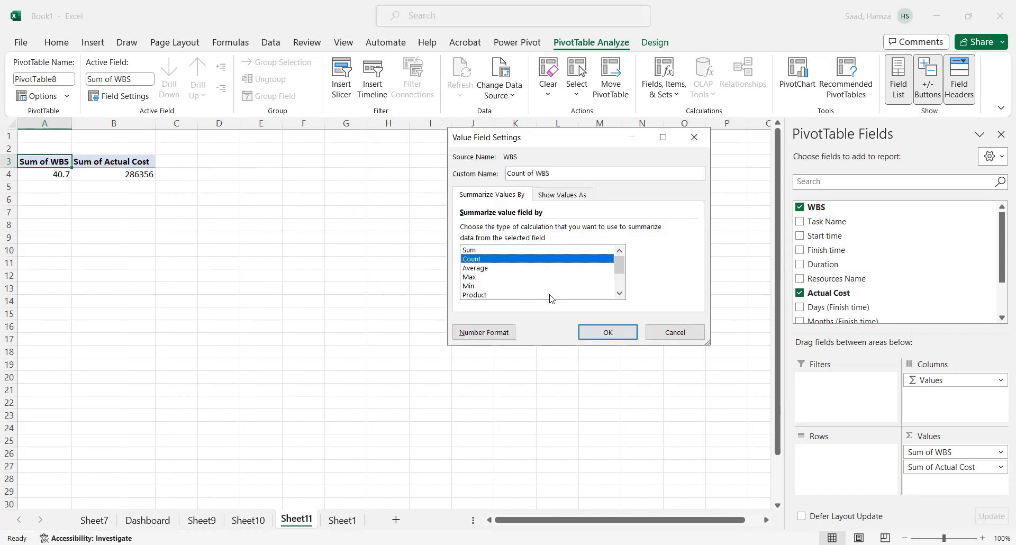
click(613, 339)
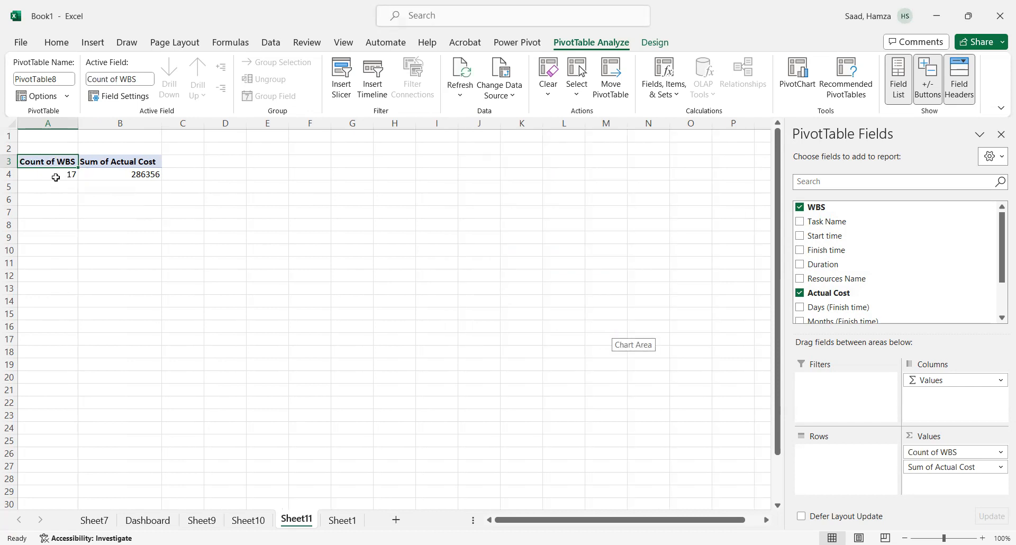
mouse_move(55, 178)
Clear WBS and Actual Cost from the PivotTable and add Resources Name to the rows.
click(800, 208)
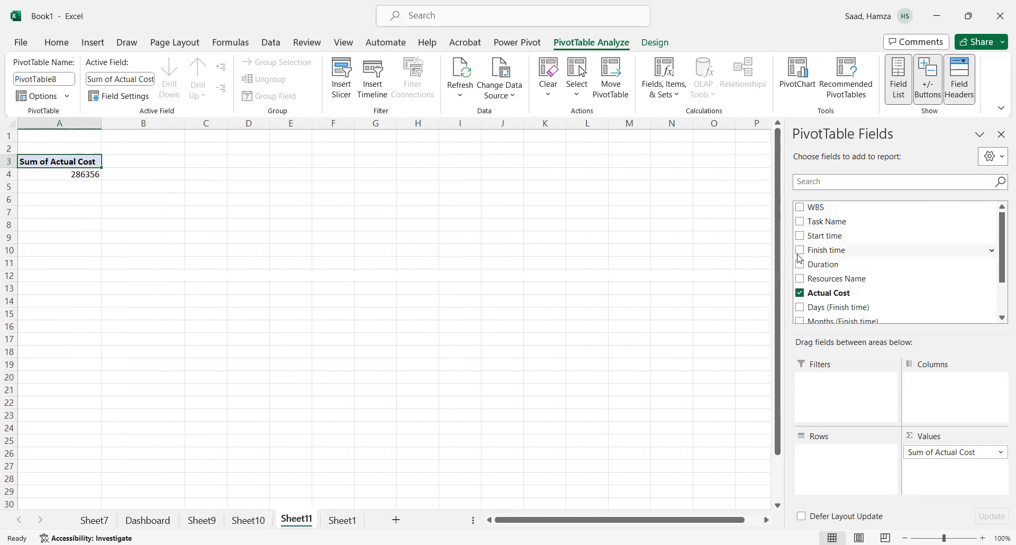
click(801, 294)
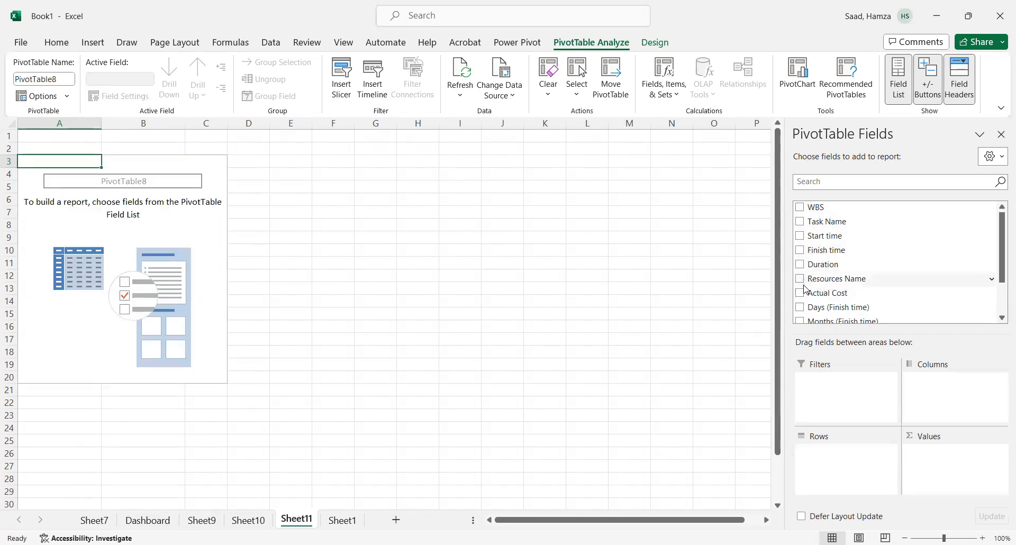
click(801, 281)
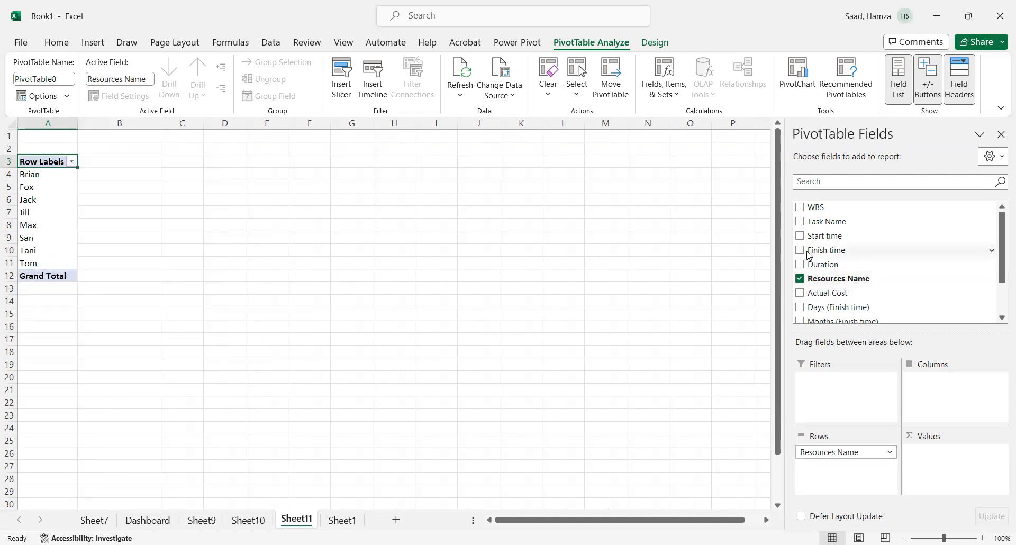
Group the rows by Start time months and days, and sum WBS and Actual Cost as values.
click(800, 236)
click(800, 236)
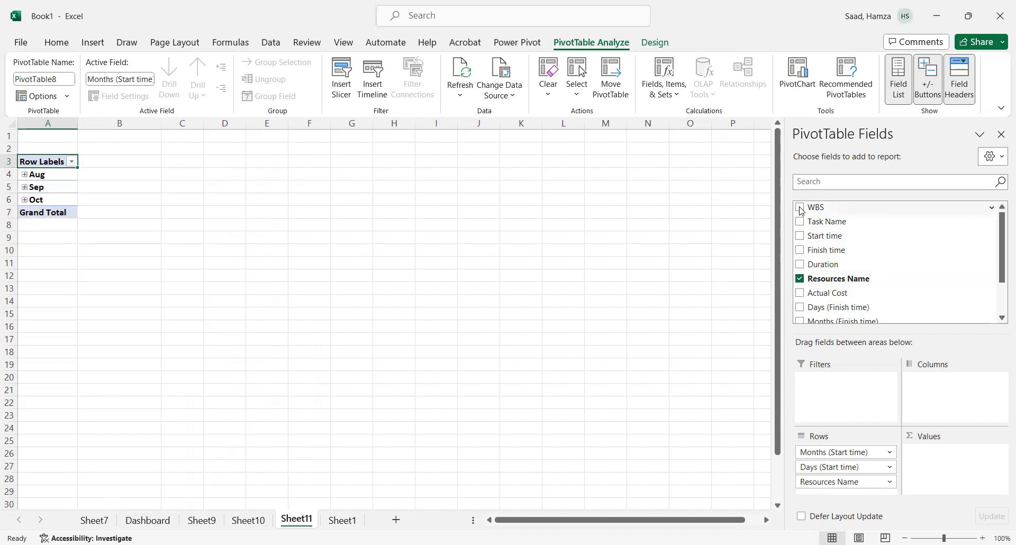
click(800, 208)
click(801, 207)
click(801, 208)
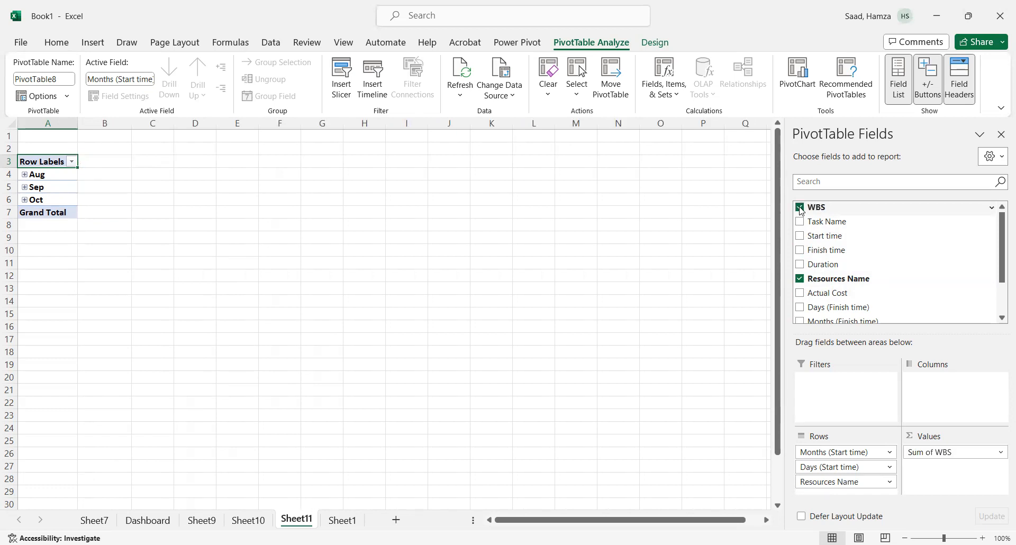
click(800, 294)
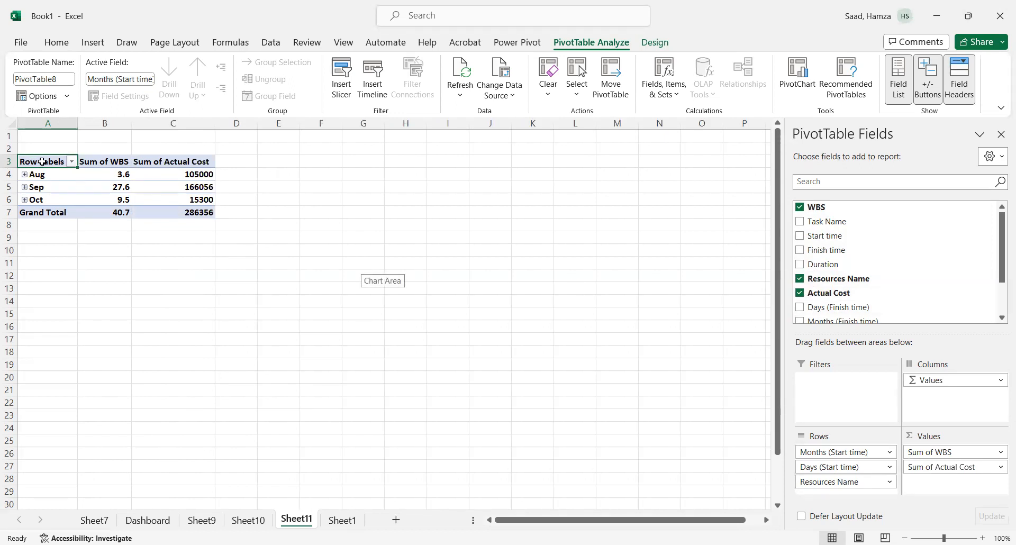
Remove Days (Start time) and Months (Start time) so the PivotTable rows contain only Resources Name.
drag(48, 161, 161, 199)
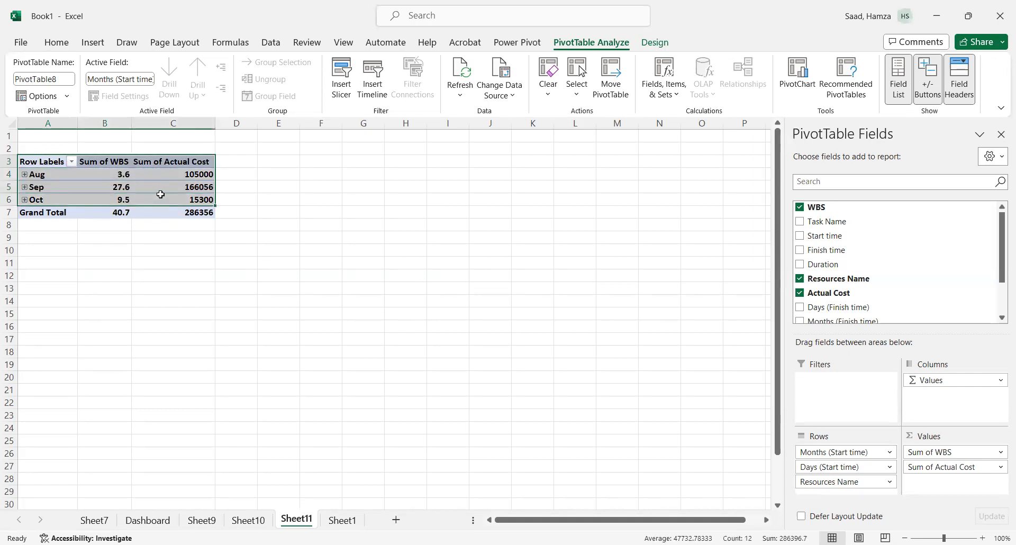
click(162, 200)
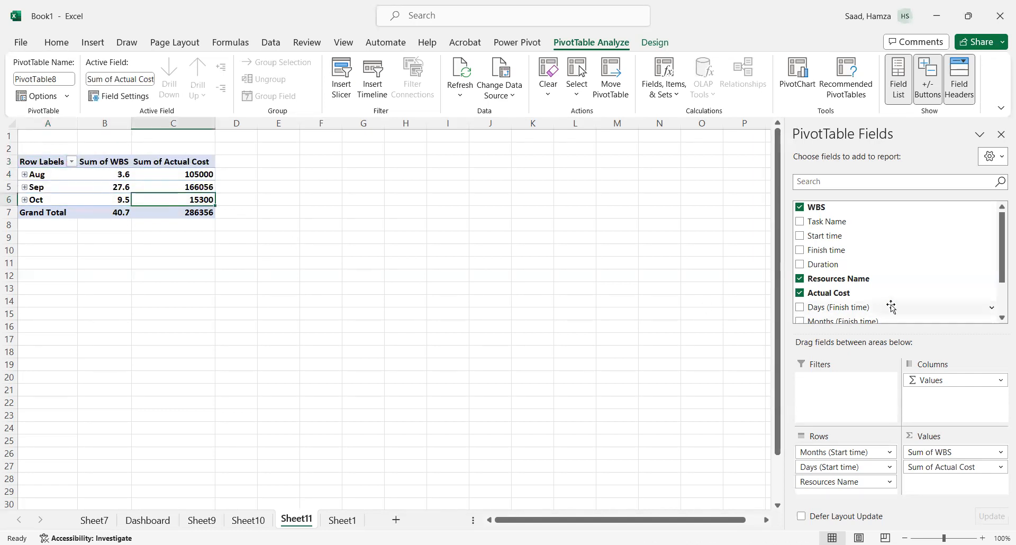
drag(1002, 279, 1002, 318)
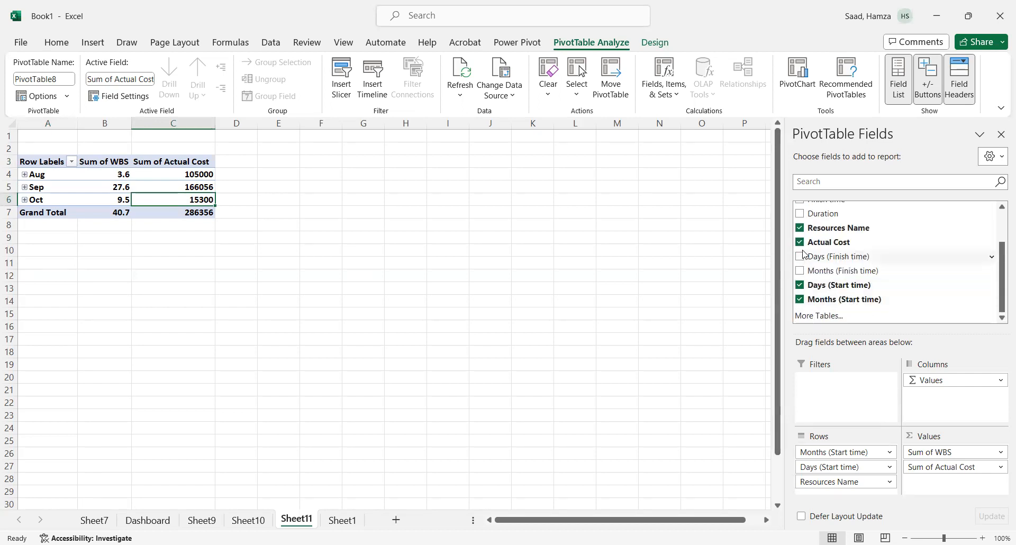
click(800, 285)
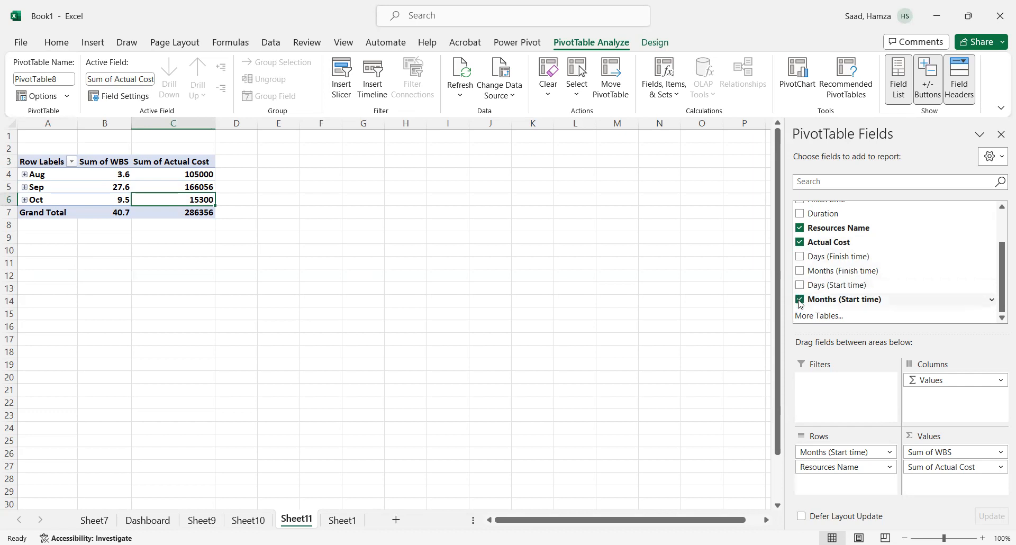
click(800, 300)
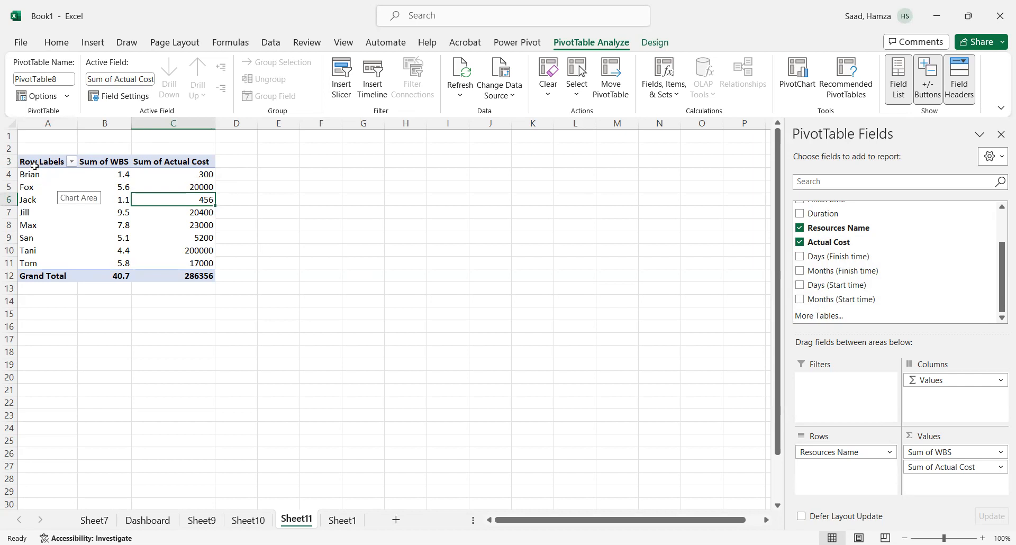
drag(34, 163, 176, 263)
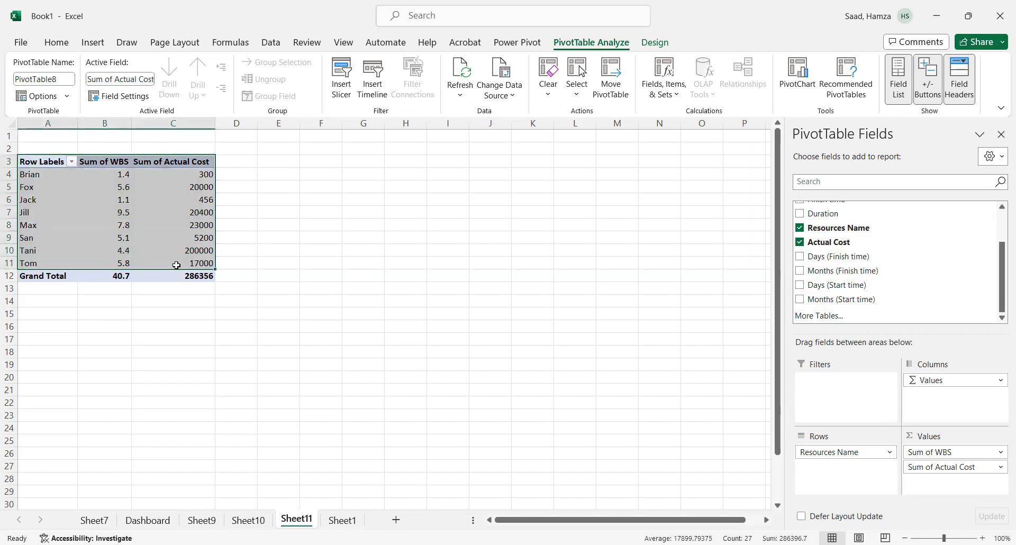
click(93, 42)
click(355, 89)
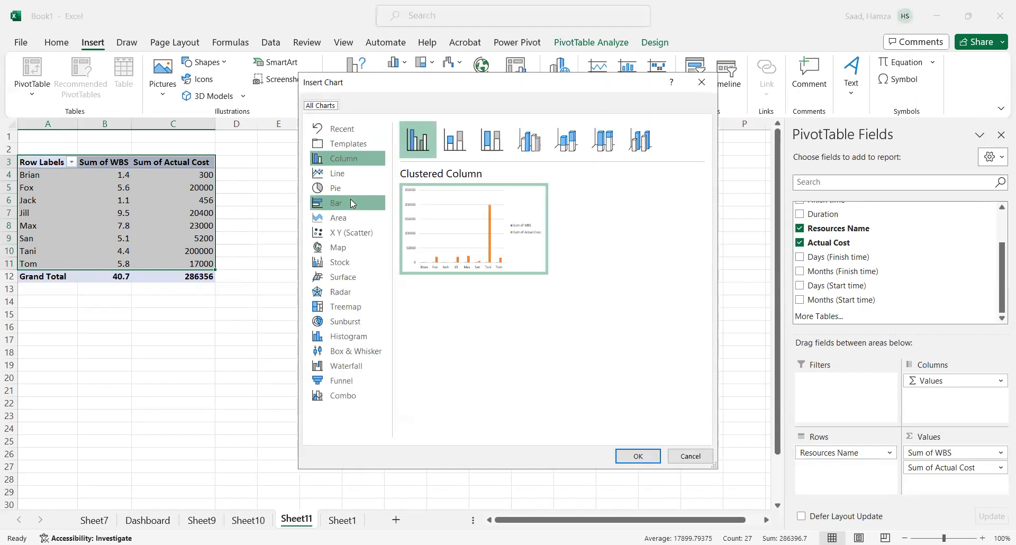
click(342, 190)
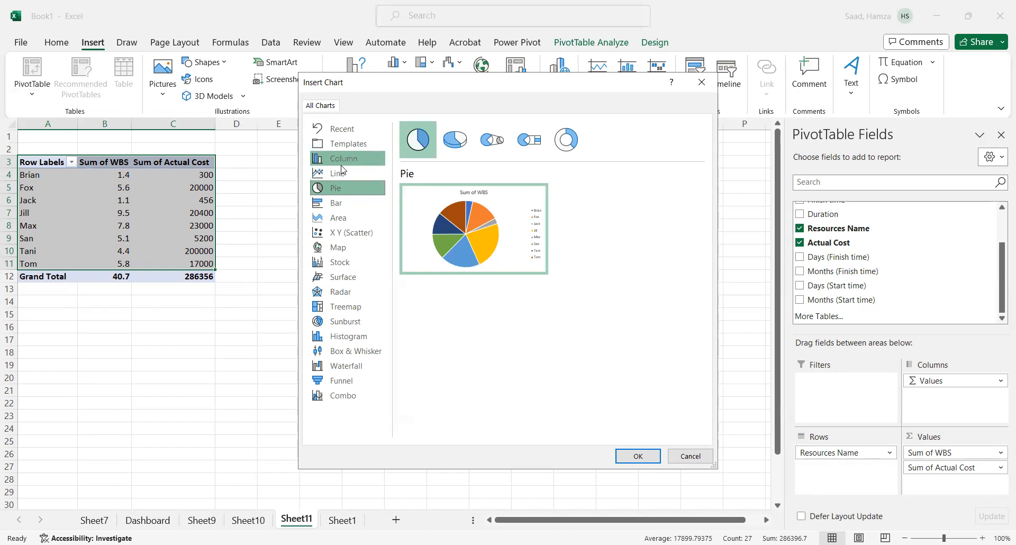
click(342, 161)
click(341, 204)
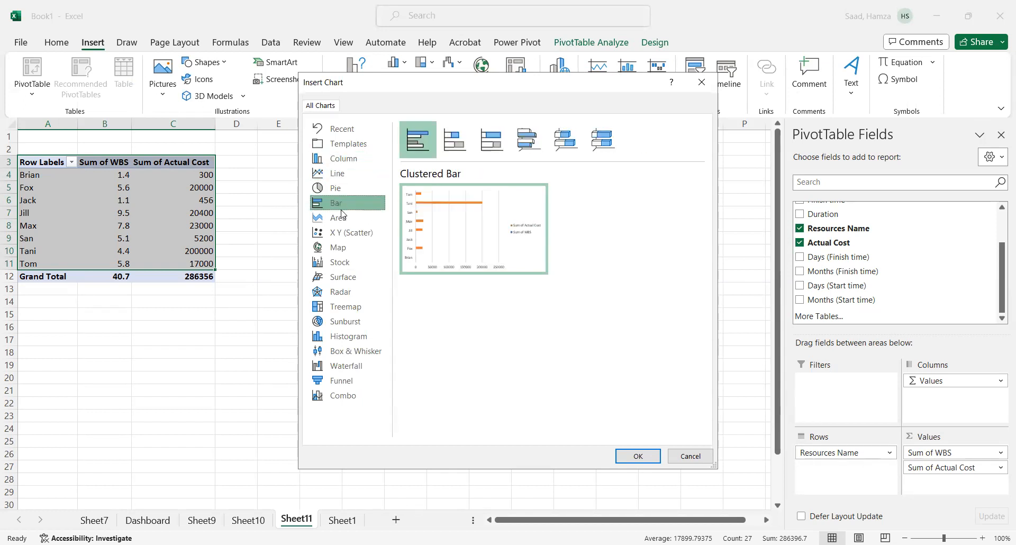
click(353, 403)
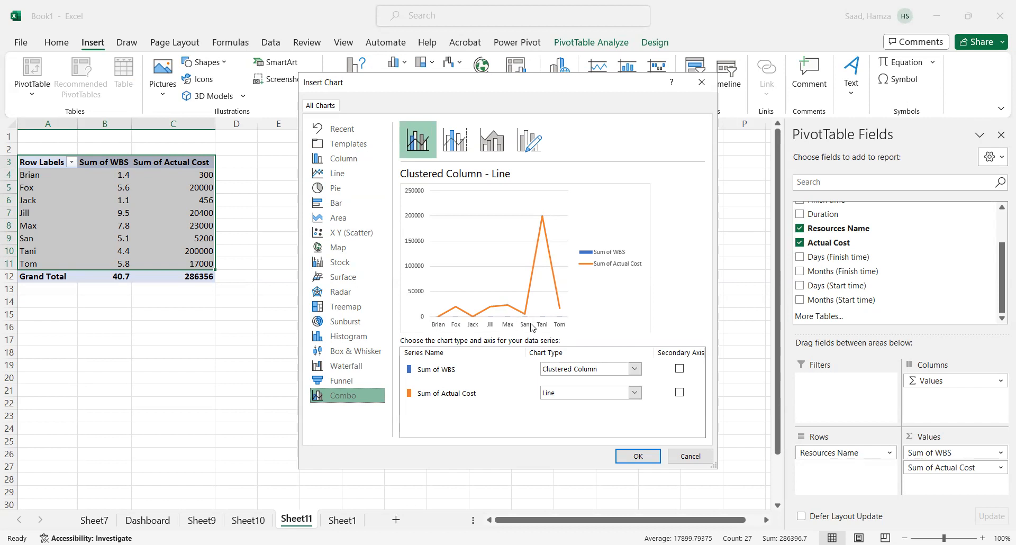
click(699, 462)
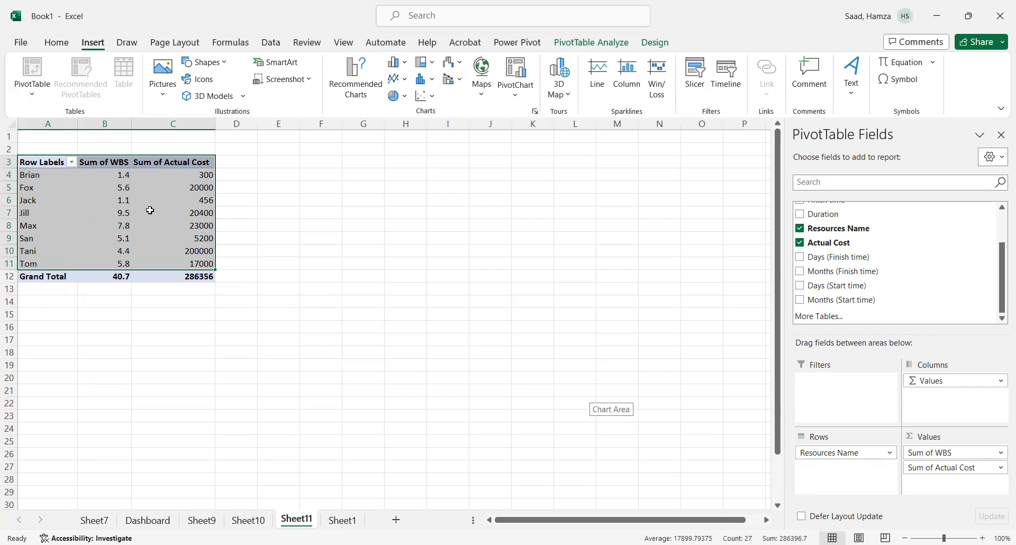
right_click(83, 175)
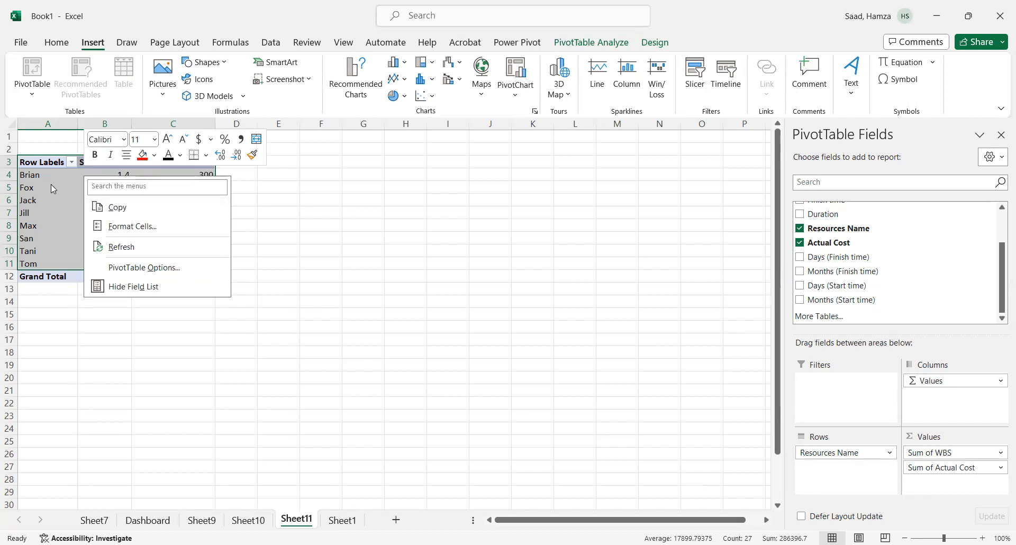
key(Escape)
Apply the light blue Medium style with black header and total rows to the resource PivotTable.
drag(41, 163, 178, 272)
key(ctrl+c)
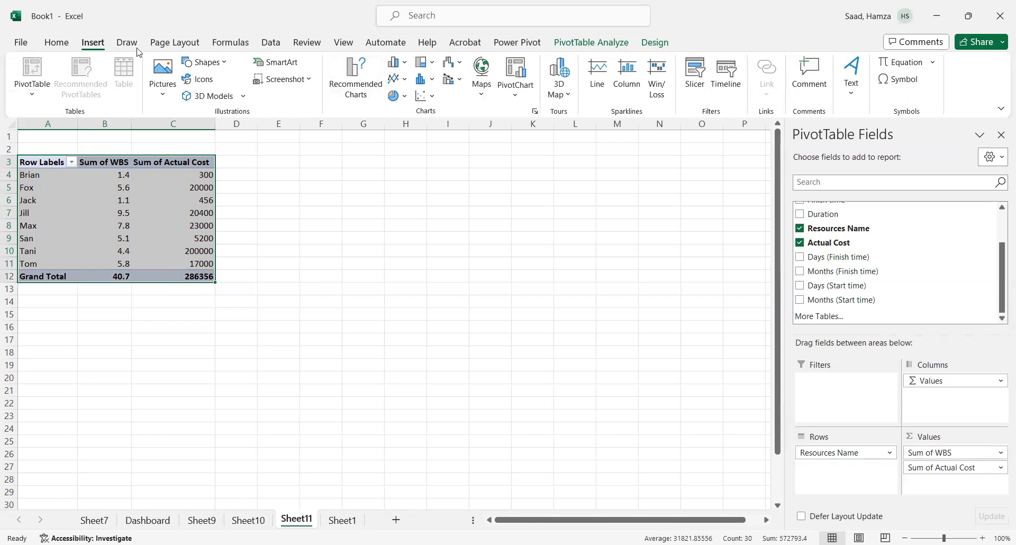
click(55, 47)
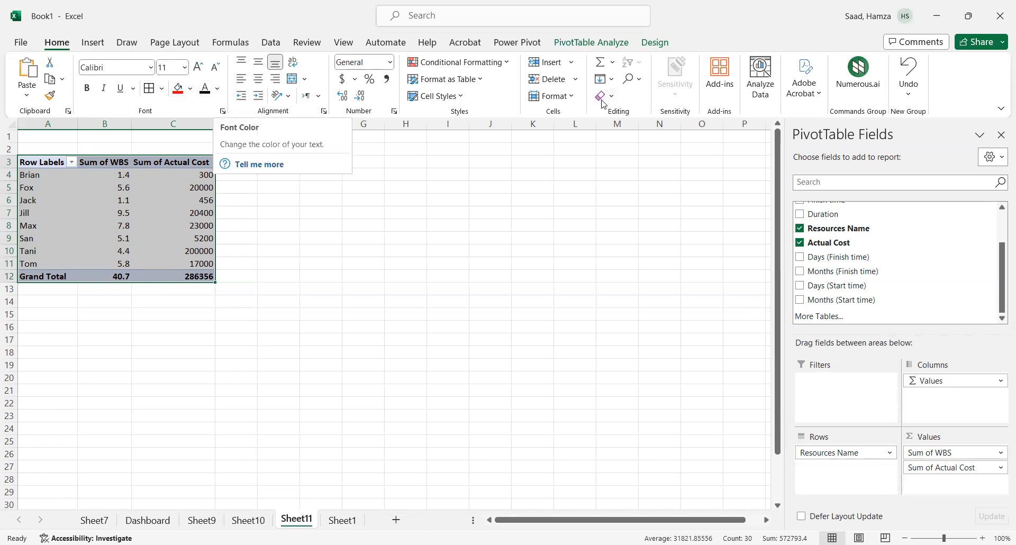
click(655, 42)
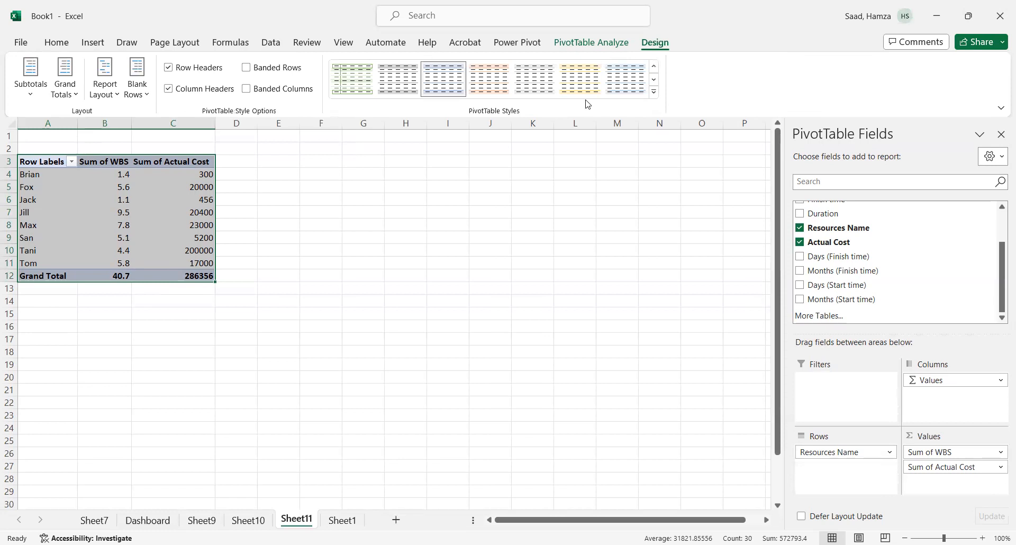
click(490, 84)
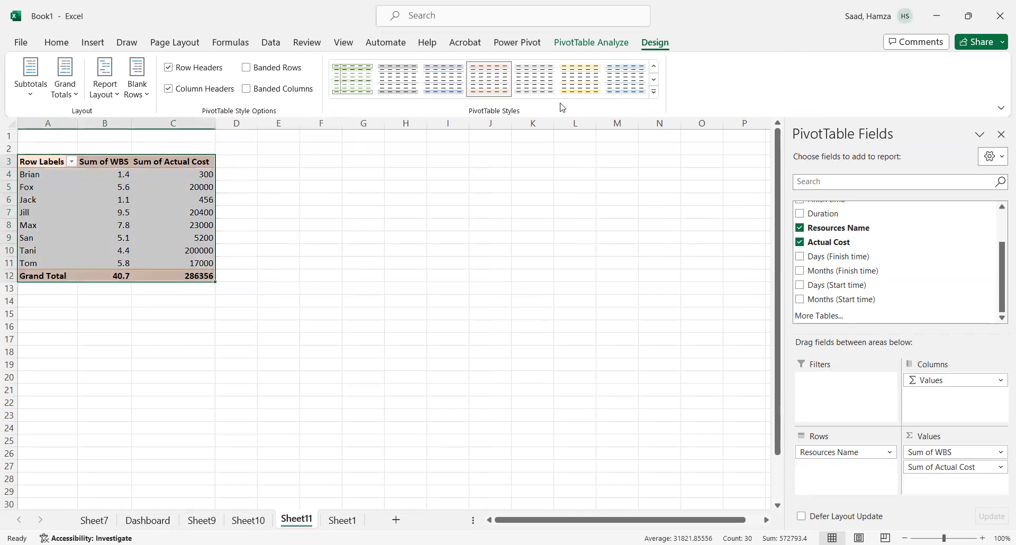
click(580, 90)
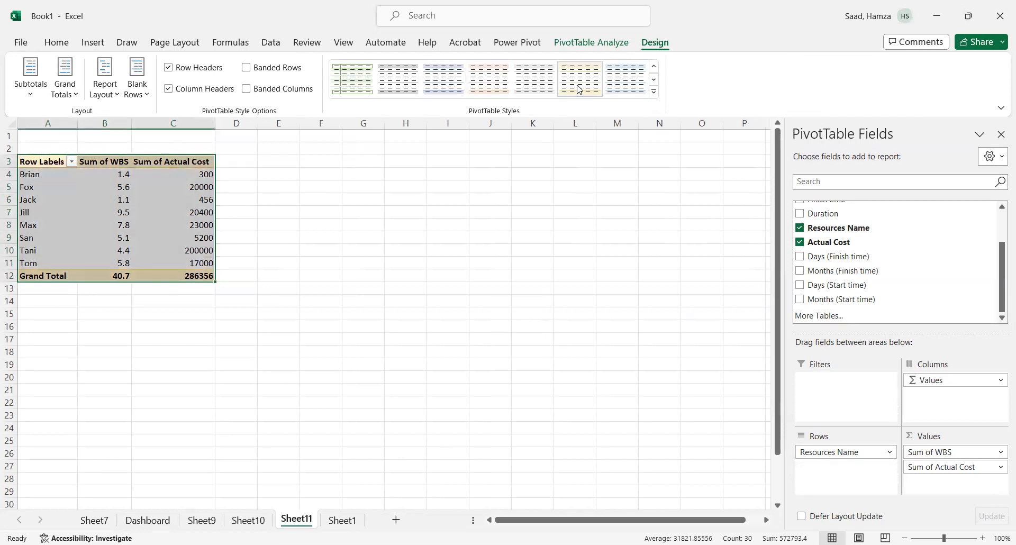
click(655, 93)
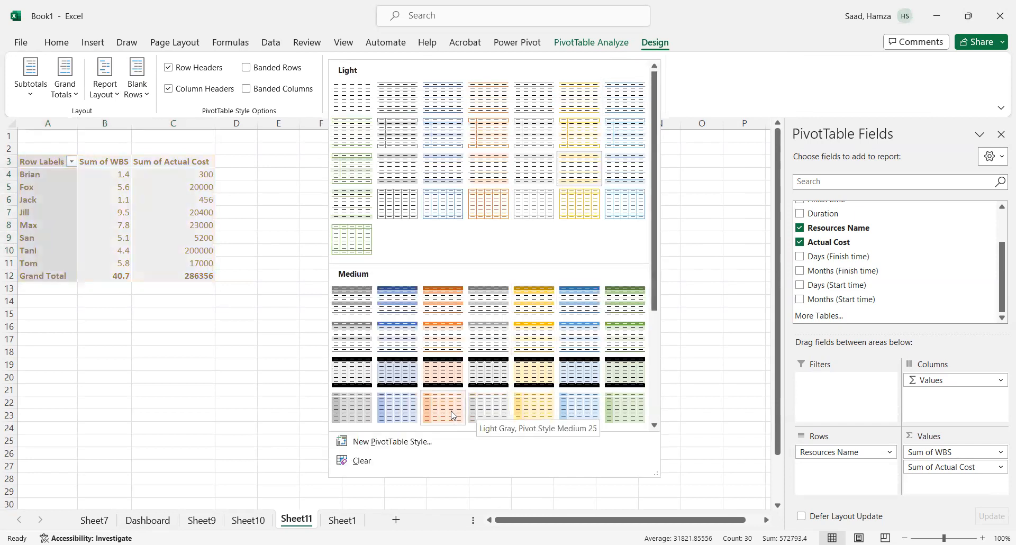
click(394, 374)
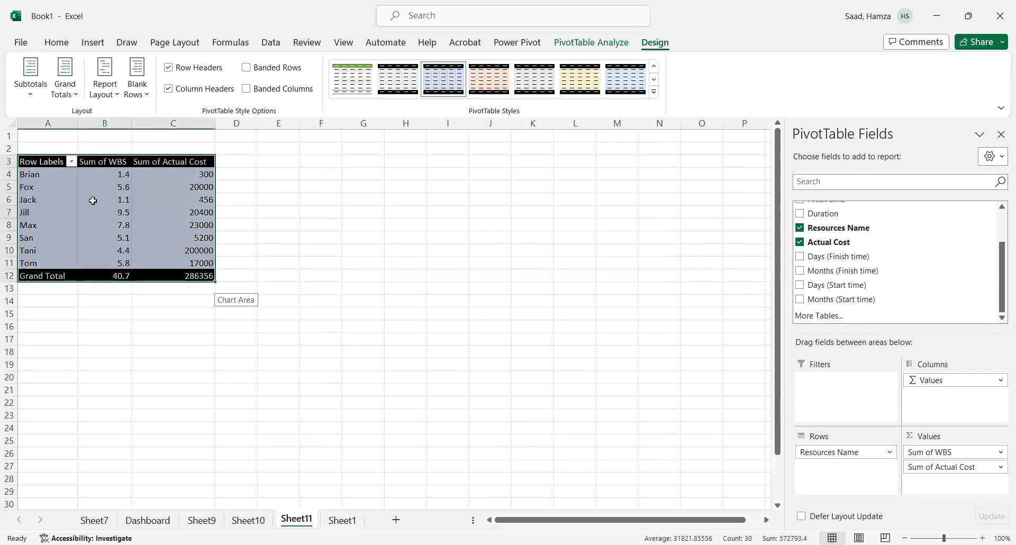
Copy the whole styled PivotTable and go to the Dashboard sheet.
right_click(93, 201)
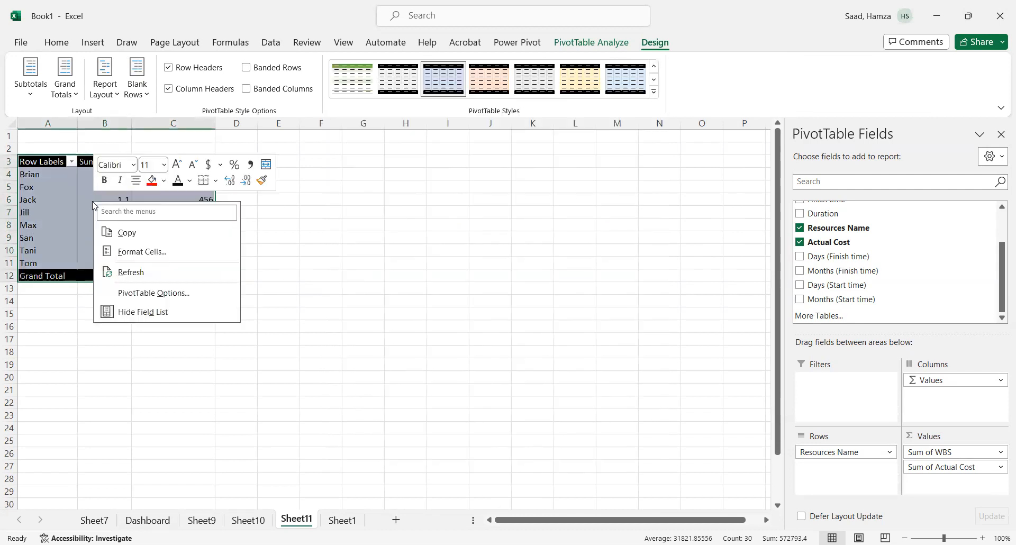
click(134, 238)
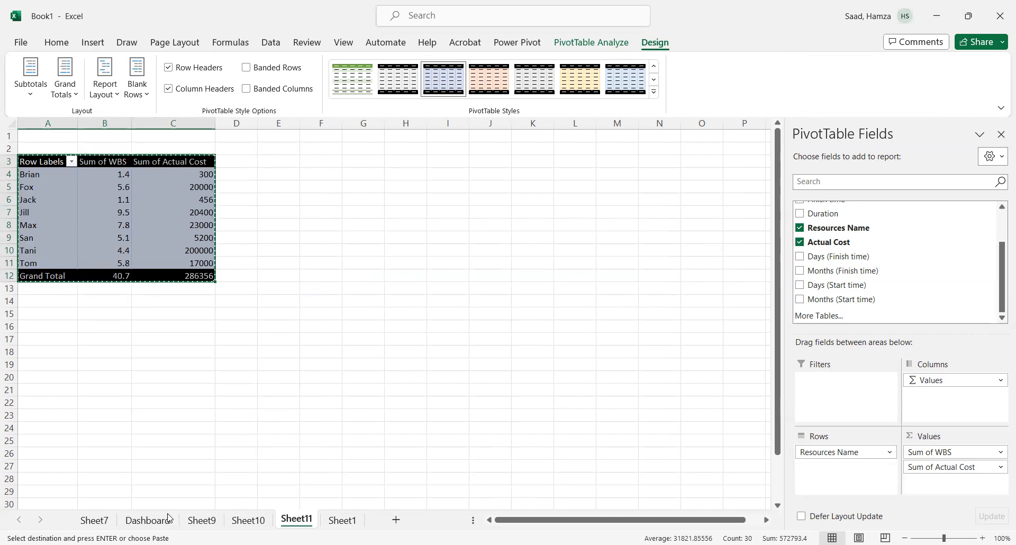
click(148, 521)
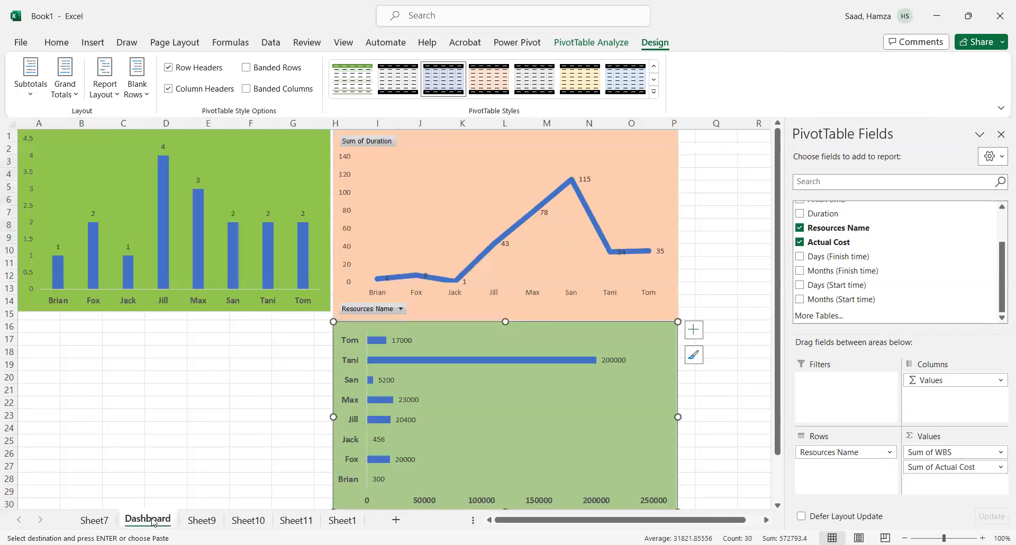
Try placing the copied PivotTable at cell A17 of the Dashboard, and undo the paste.
click(55, 338)
right_click(55, 338)
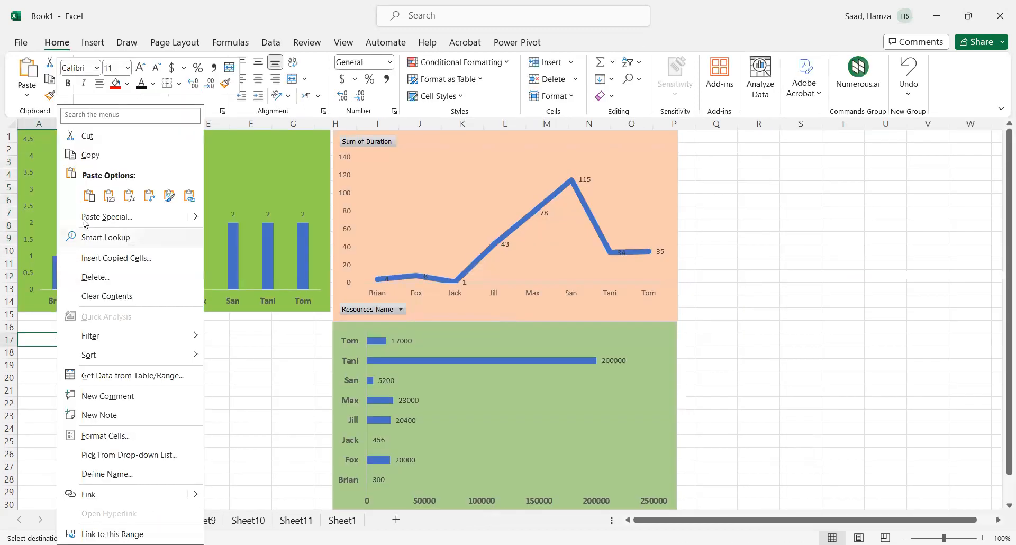
click(90, 198)
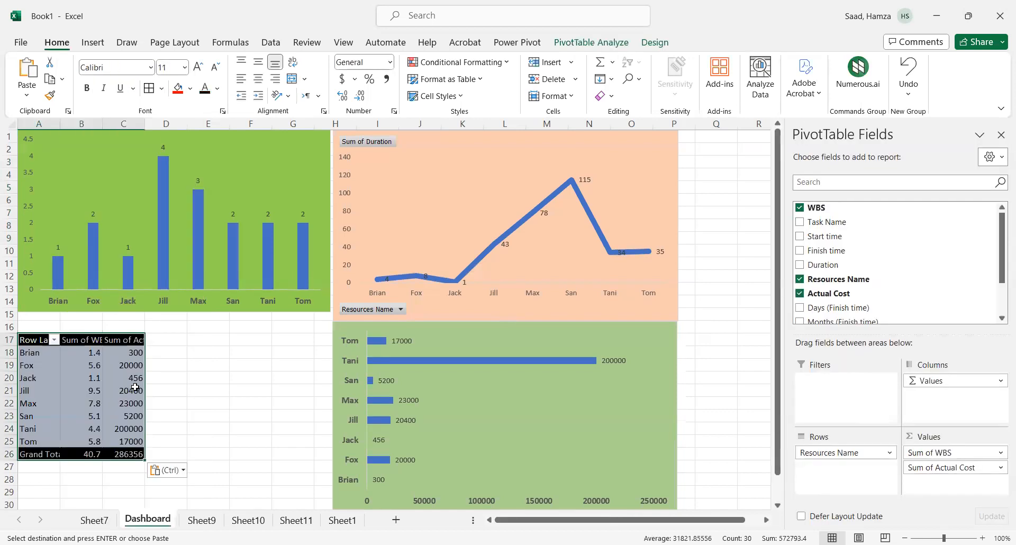
drag(61, 340, 114, 352)
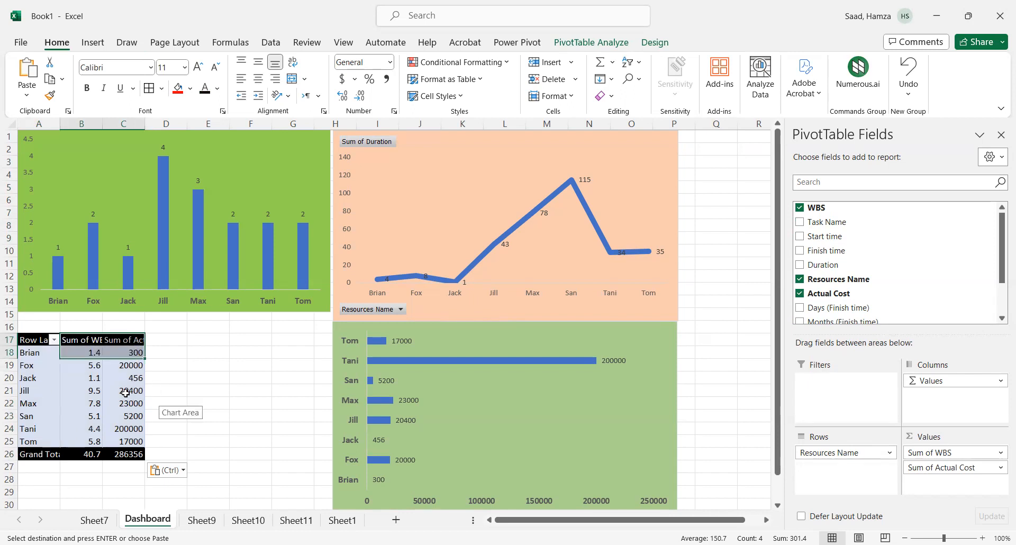
click(907, 68)
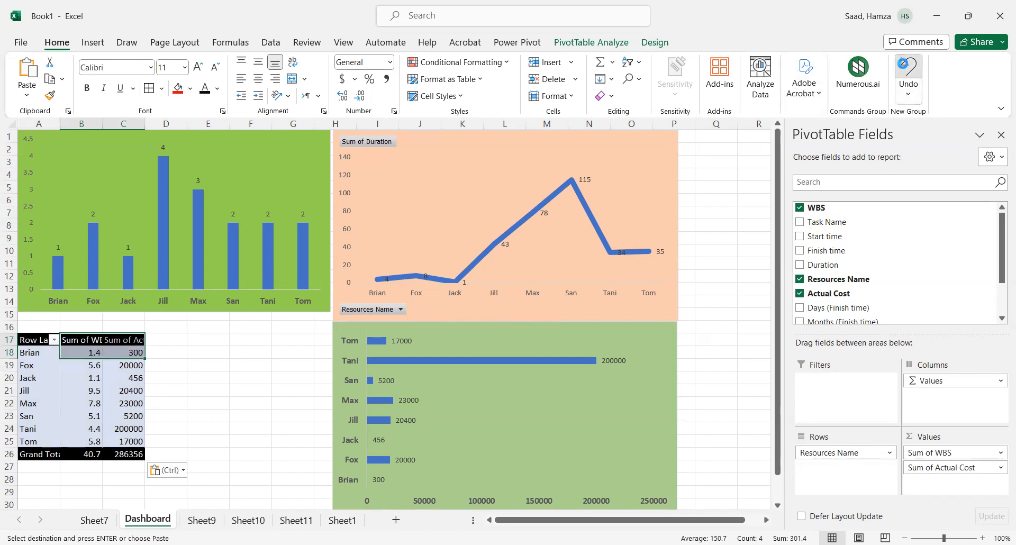
Paste the copied PivotTable at cell C17, below the green column chart.
click(121, 340)
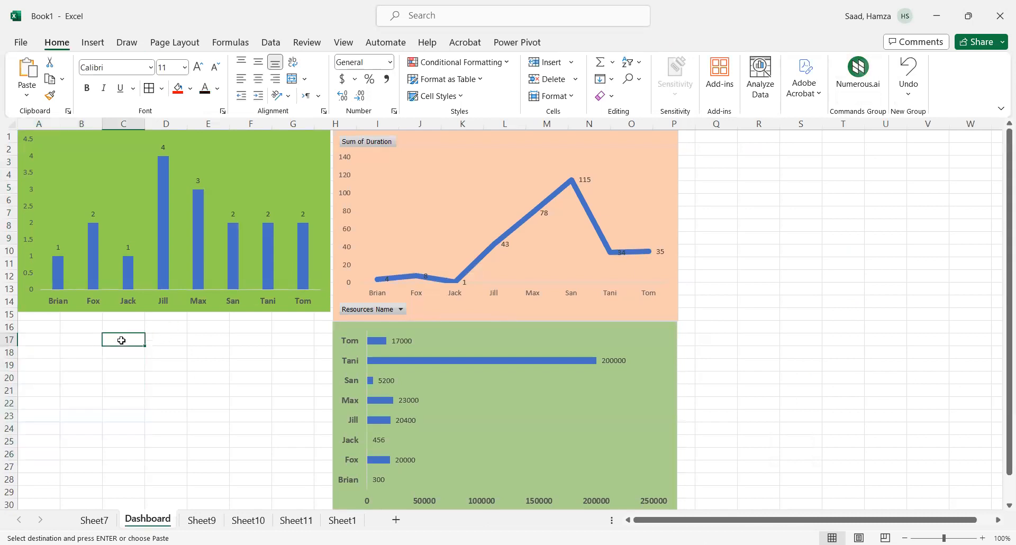
right_click(121, 340)
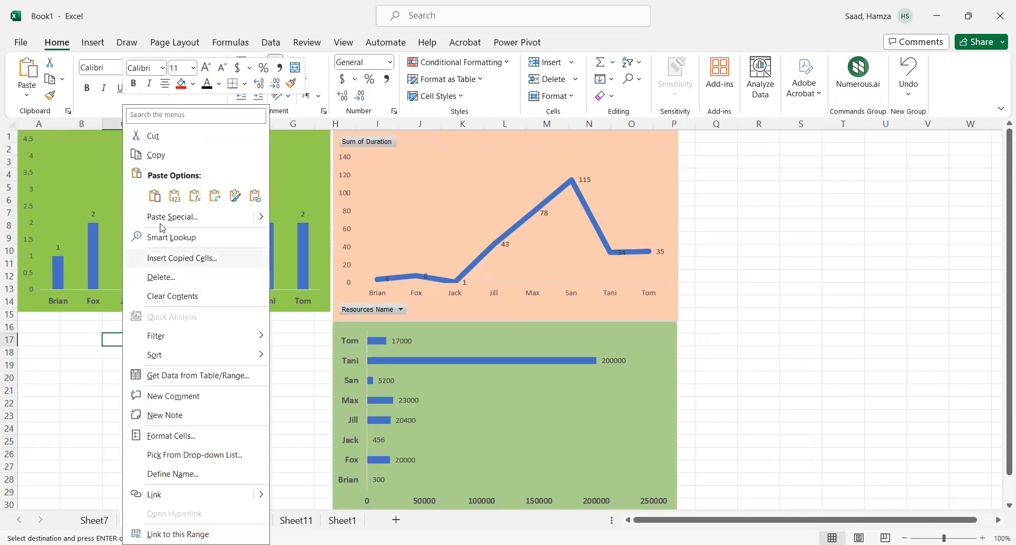
click(154, 197)
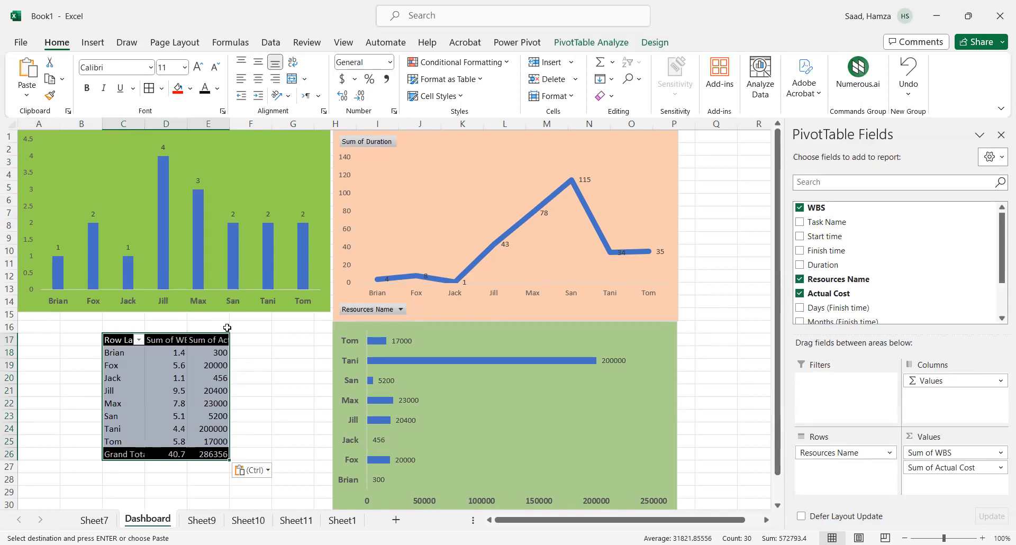
Narrow column B so that the pasted PivotTable and the charts move closer to column A.
click(221, 366)
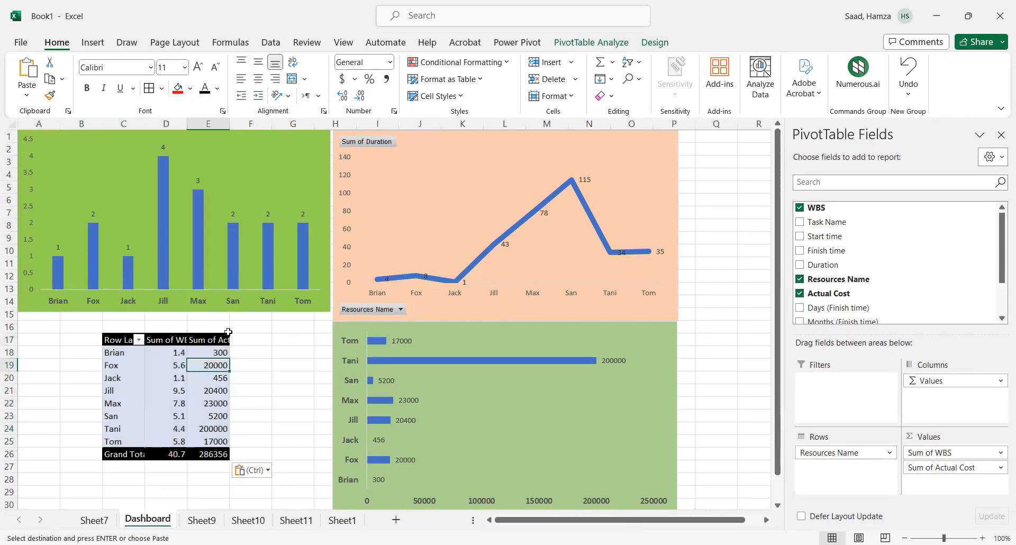
click(121, 368)
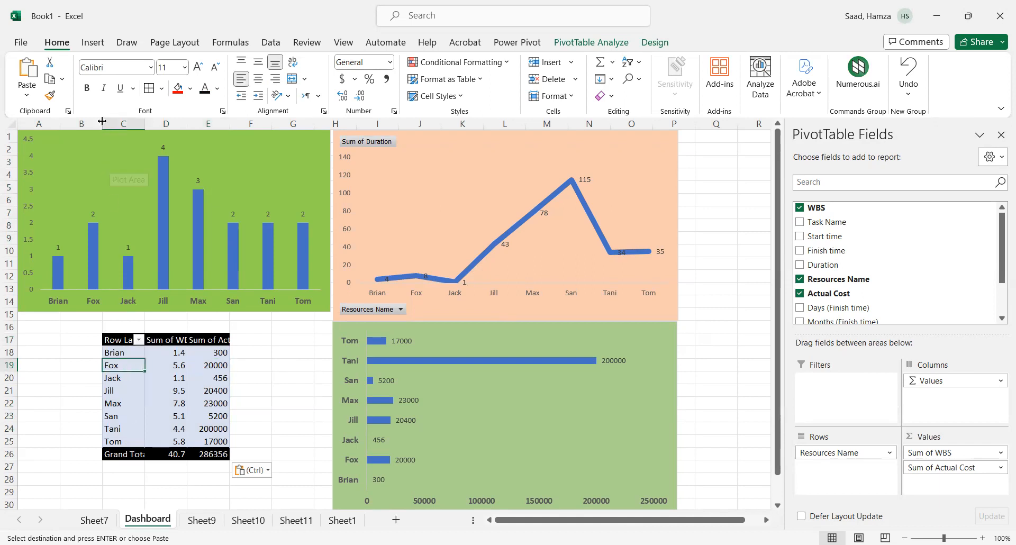
drag(103, 123, 72, 123)
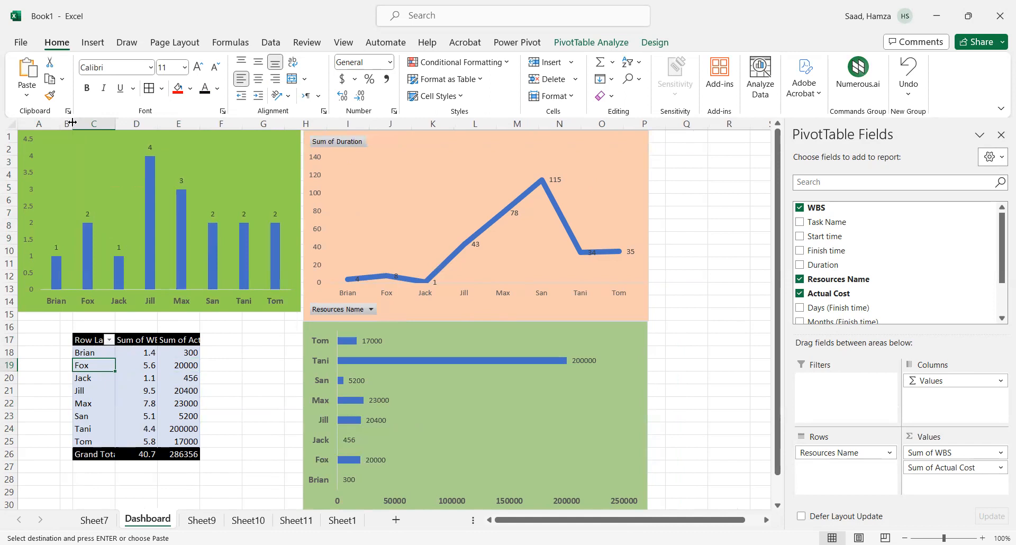
Hide the PivotTable field list, the gridlines and the row and column headings on the Dashboard, and deselect the PivotTable.
click(1001, 135)
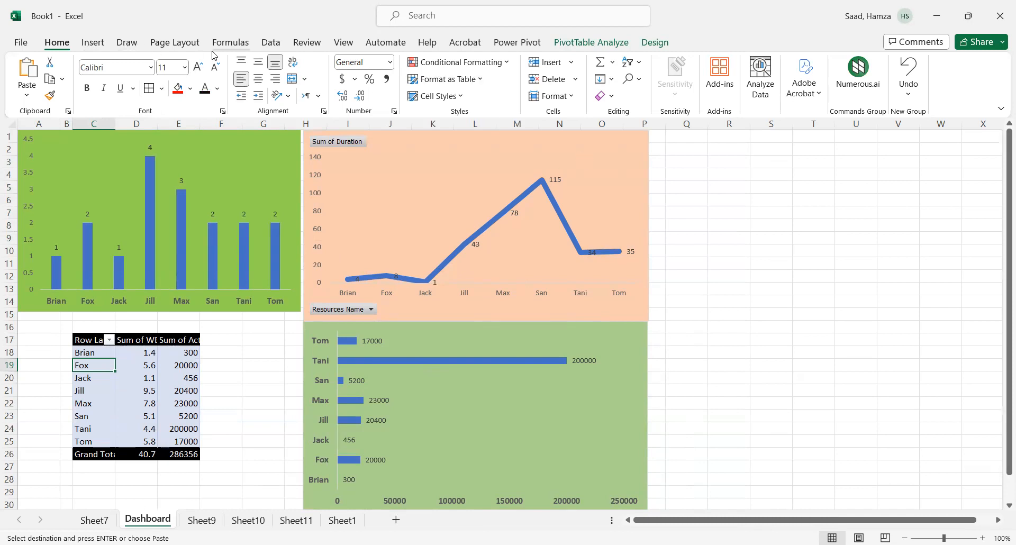
click(344, 43)
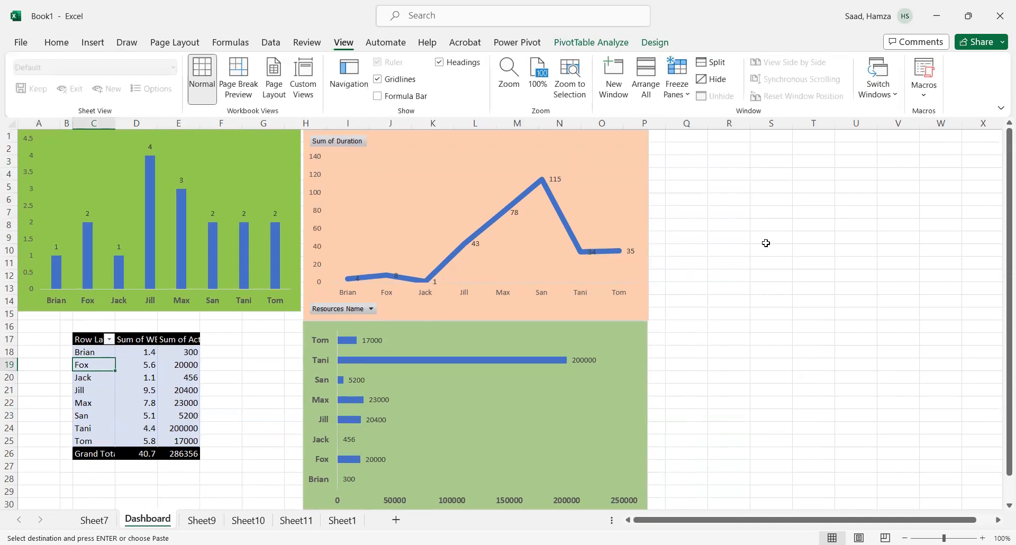
click(378, 79)
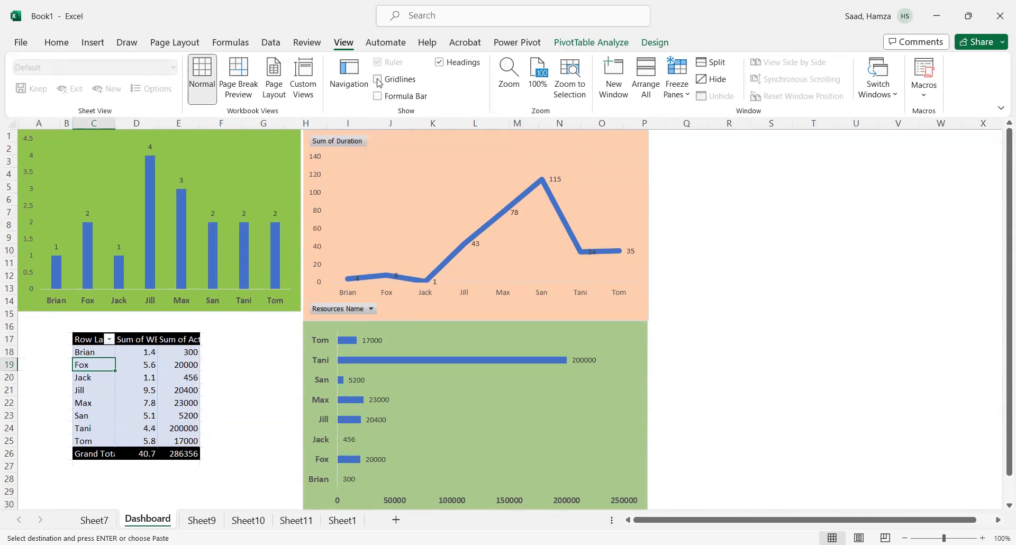
click(439, 63)
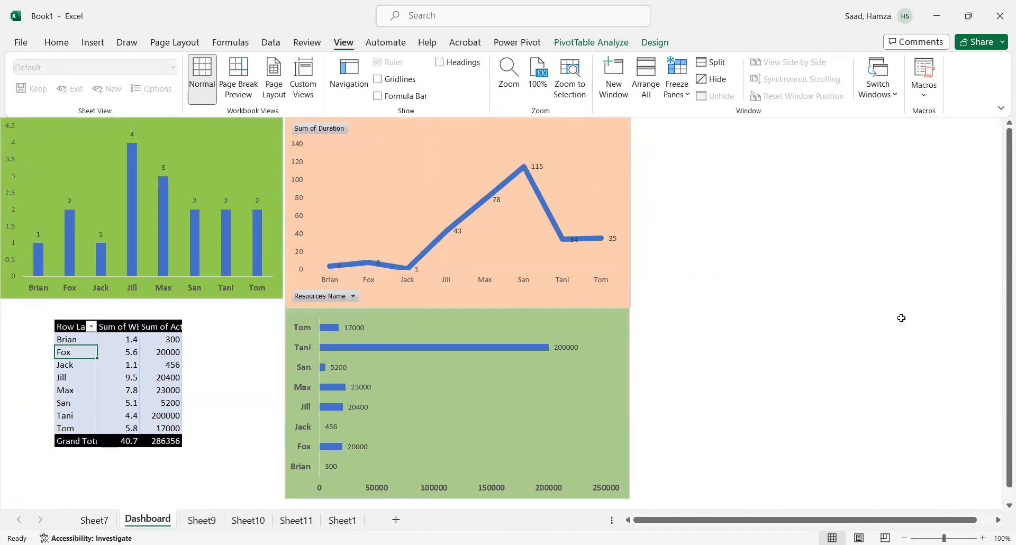
scroll(1003, 293, down, 1)
click(748, 166)
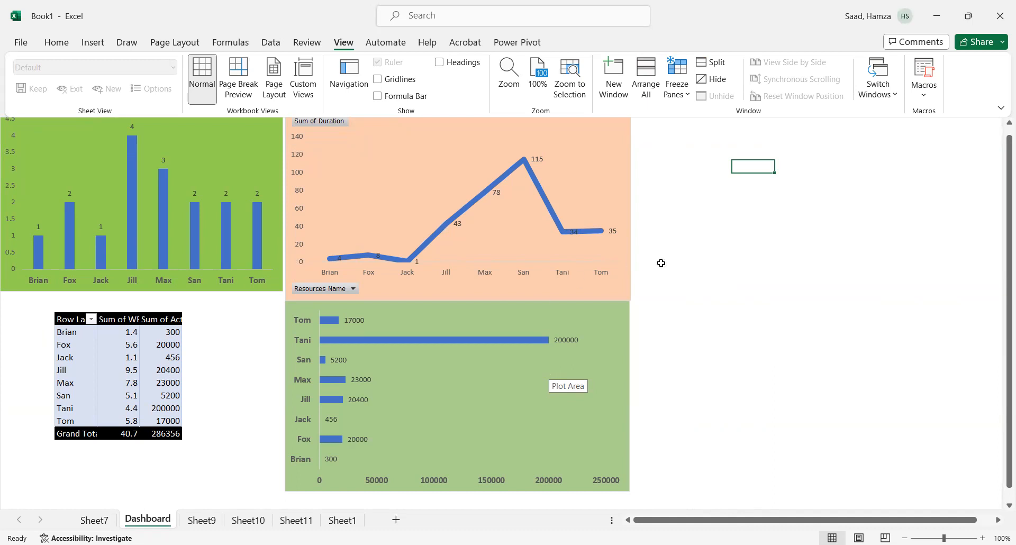
click(758, 19)
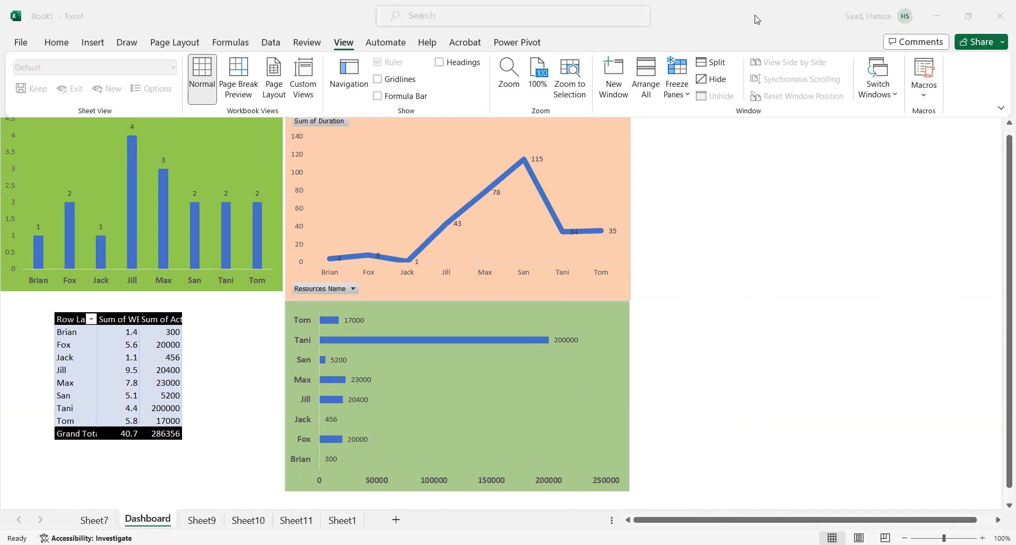